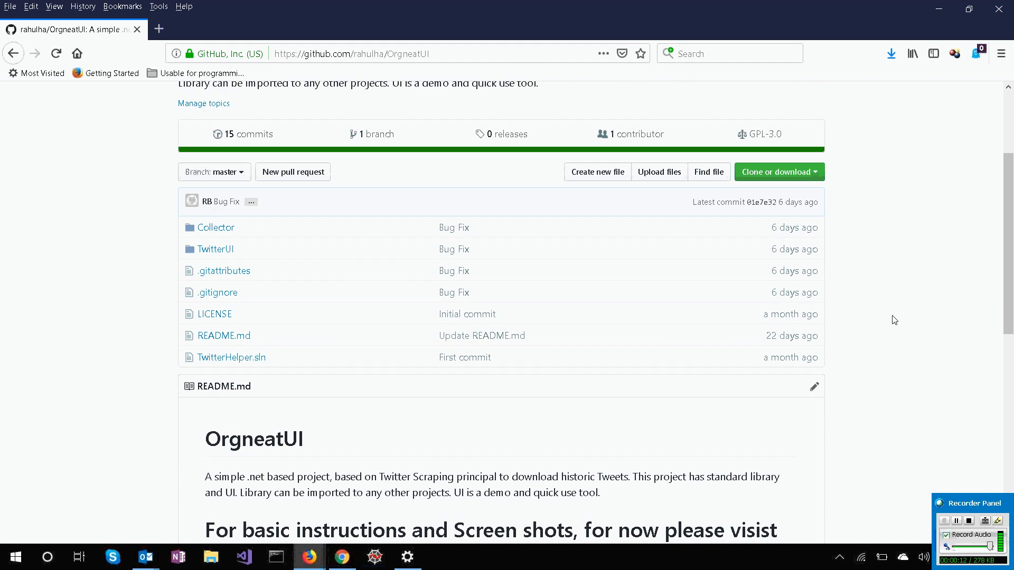
Review the OrgneatUI repository page on GitHub, including its file list, README and web address.
{"action": "scroll", "coordinate": [894, 320], "scroll_direction": "down", "scroll_amount": 3}
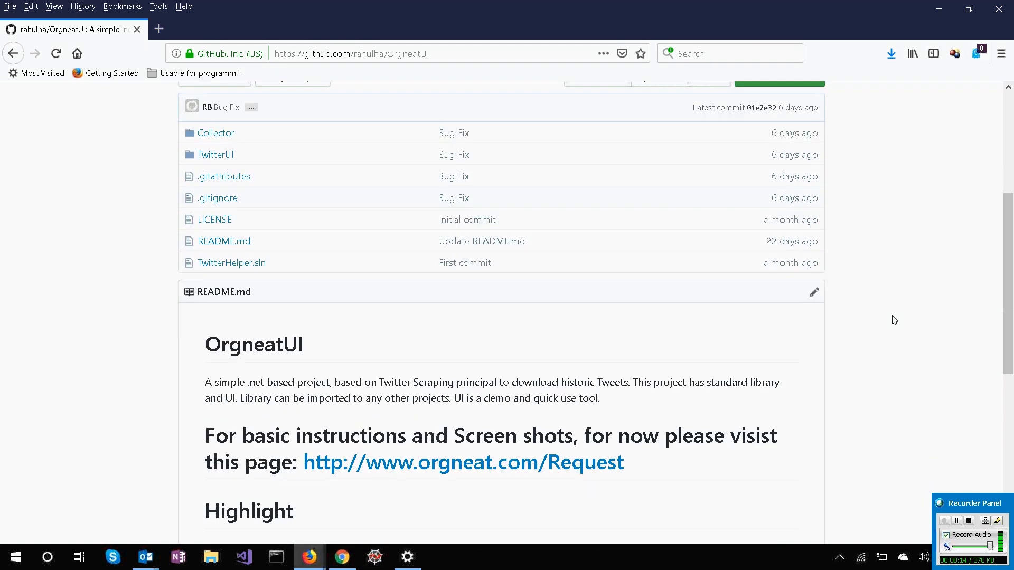
{"action": "scroll", "coordinate": [893, 320], "scroll_direction": "down", "scroll_amount": 2}
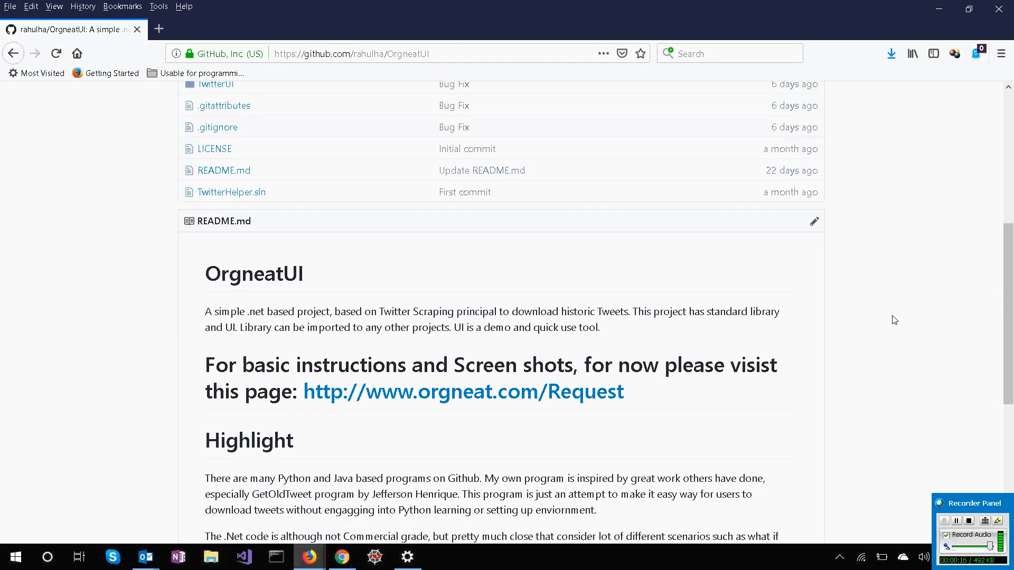
{"action": "scroll", "coordinate": [894, 320], "scroll_direction": "up", "scroll_amount": 1}
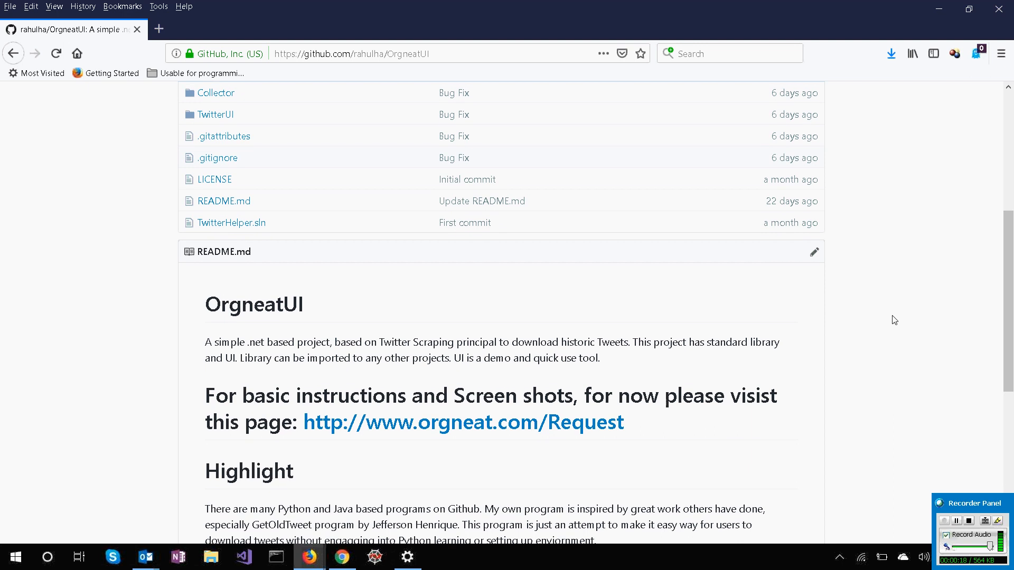
{"action": "scroll", "coordinate": [894, 319], "scroll_direction": "up", "scroll_amount": 3}
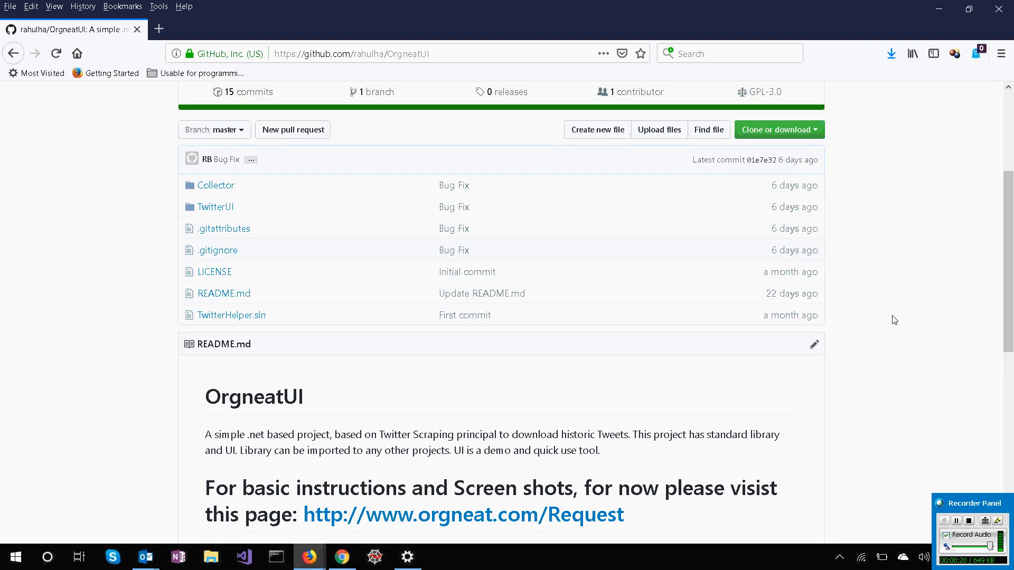
{"action": "scroll", "coordinate": [894, 320], "scroll_direction": "up", "scroll_amount": 1}
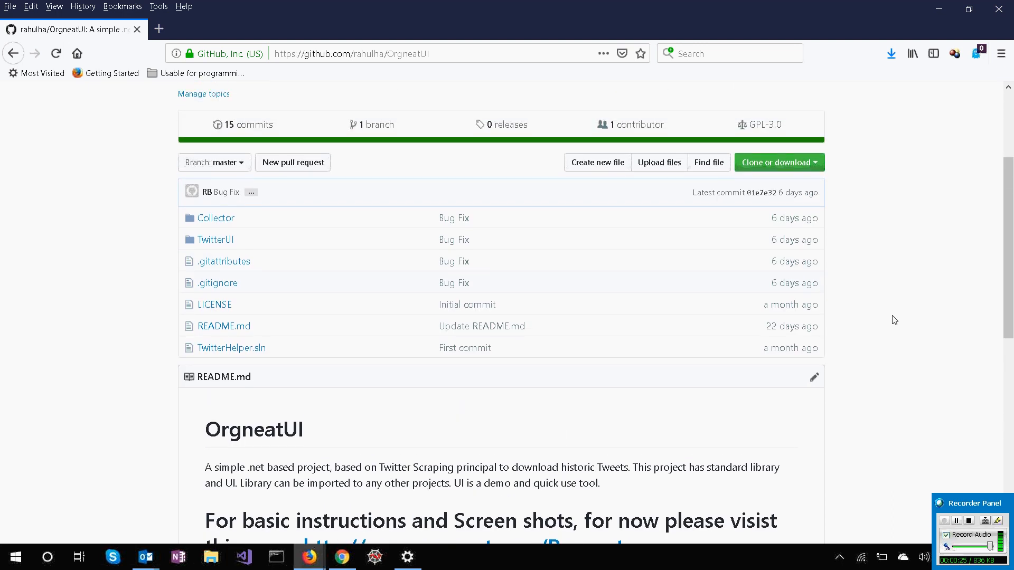
{"action": "scroll", "coordinate": [894, 320], "scroll_direction": "up", "scroll_amount": 3}
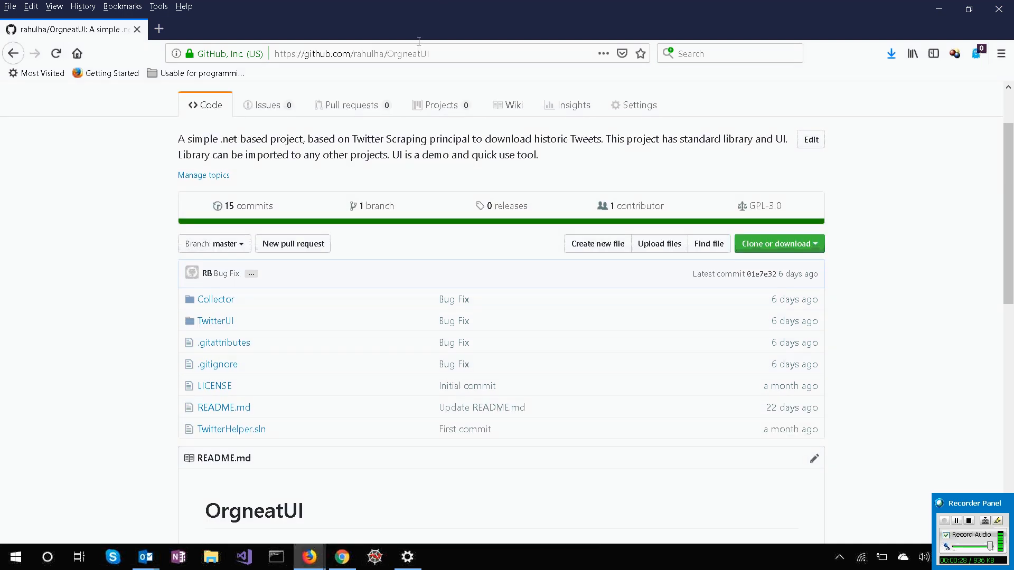
{"action": "left_click", "coordinate": [443, 53]}
{"action": "left_click", "coordinate": [455, 53]}
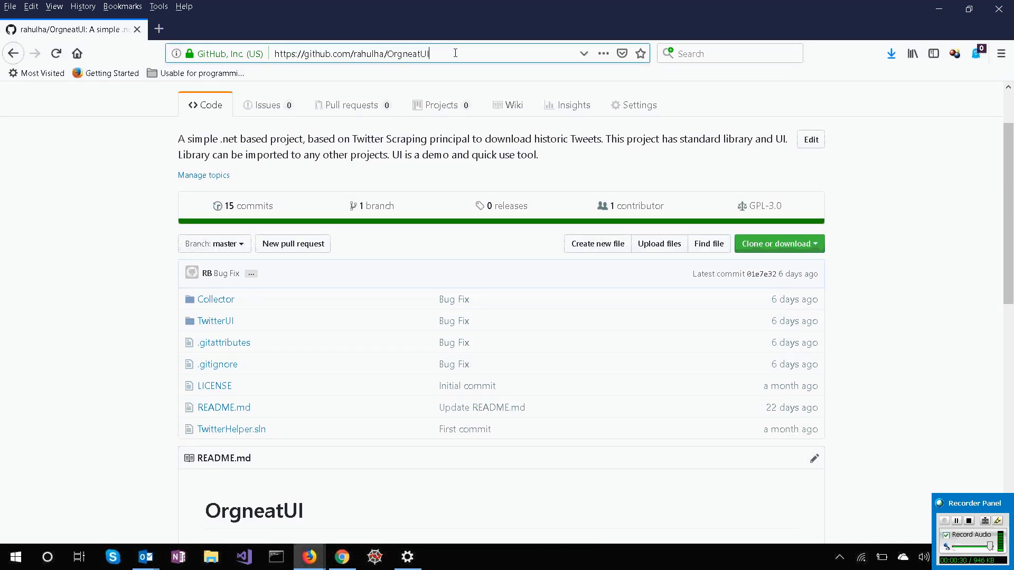
{"action": "left_click", "coordinate": [916, 275]}
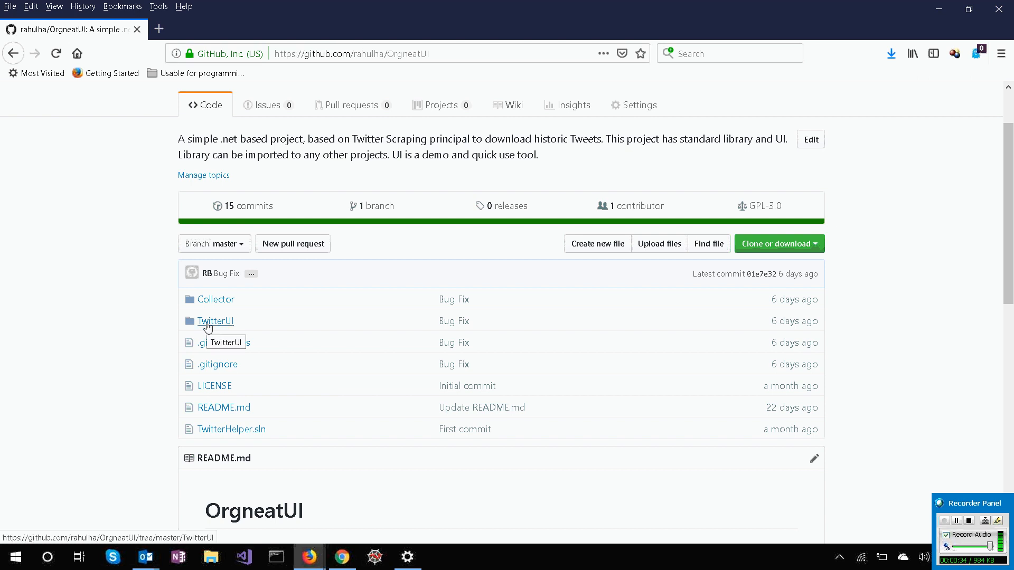
Browse the repository to the TwitterUI/bin/Debug folder and look through its files.
{"action": "left_click", "coordinate": [208, 326]}
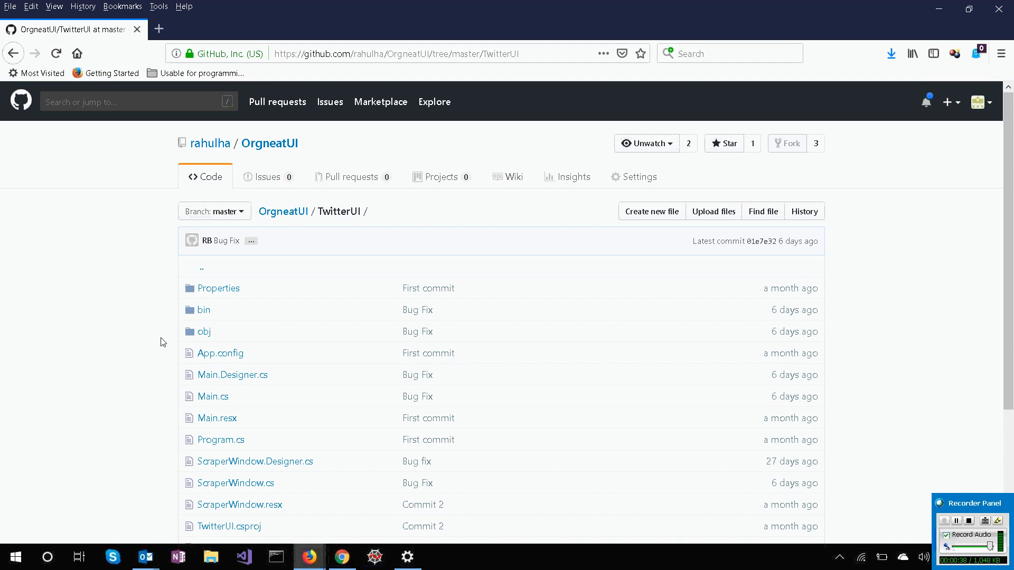
{"action": "left_click", "coordinate": [204, 311]}
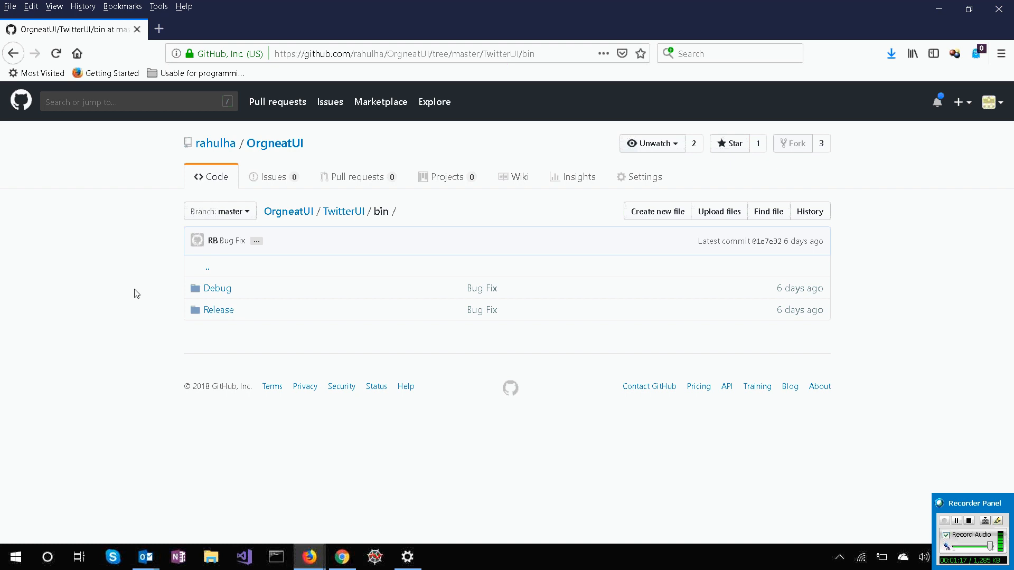
{"action": "left_click", "coordinate": [218, 291]}
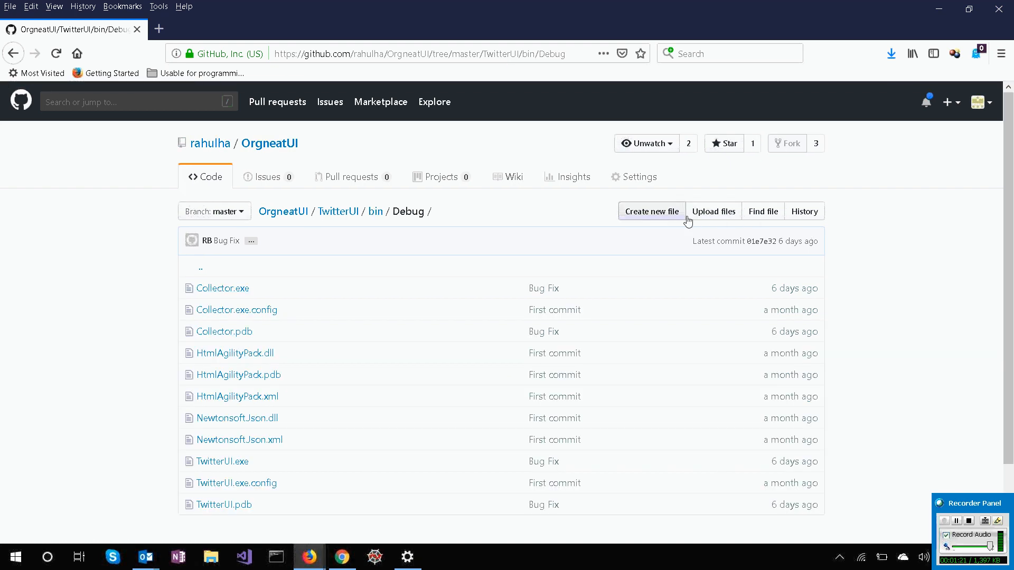
{"action": "scroll", "coordinate": [882, 224], "scroll_direction": "down", "scroll_amount": 1}
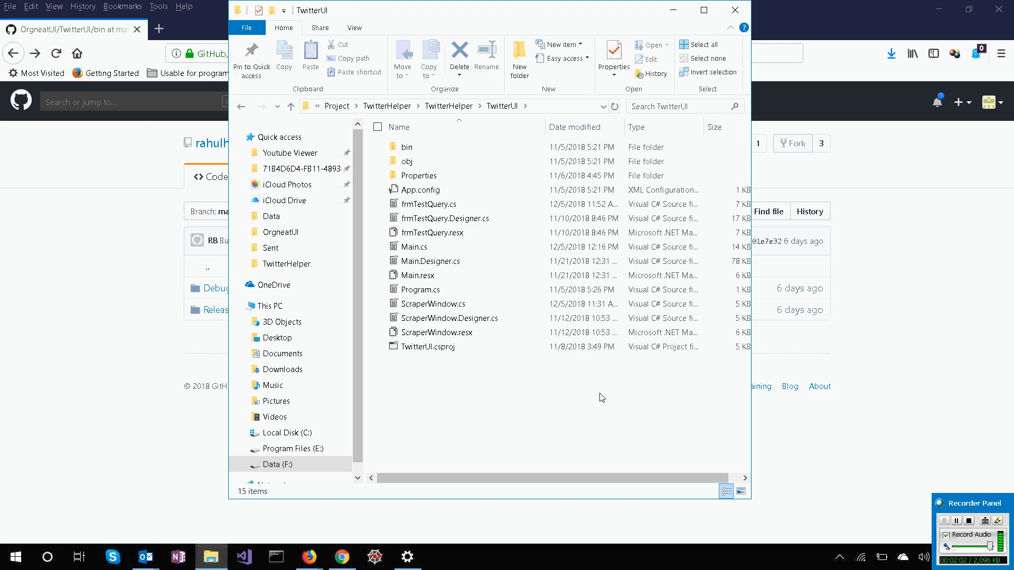
{"action": "key", "text": "alt+Tab"}
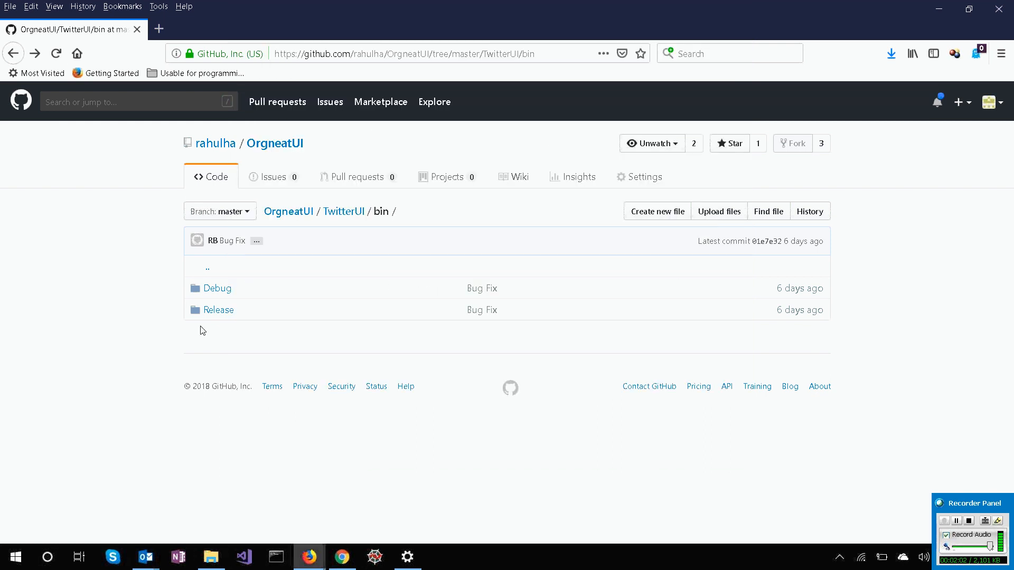
{"action": "left_click", "coordinate": [210, 290]}
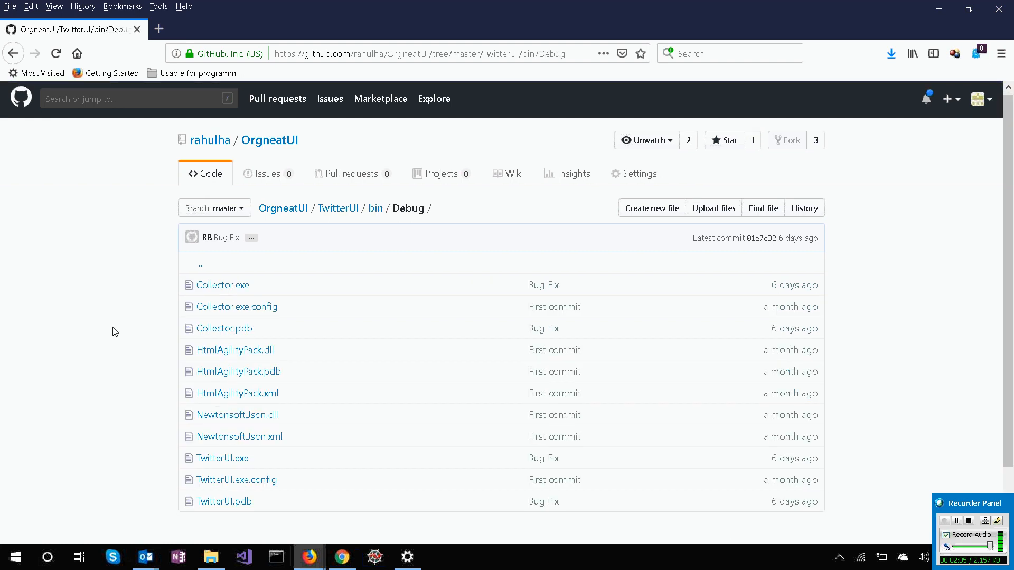
{"action": "scroll", "coordinate": [116, 331], "scroll_direction": "down", "scroll_amount": 3}
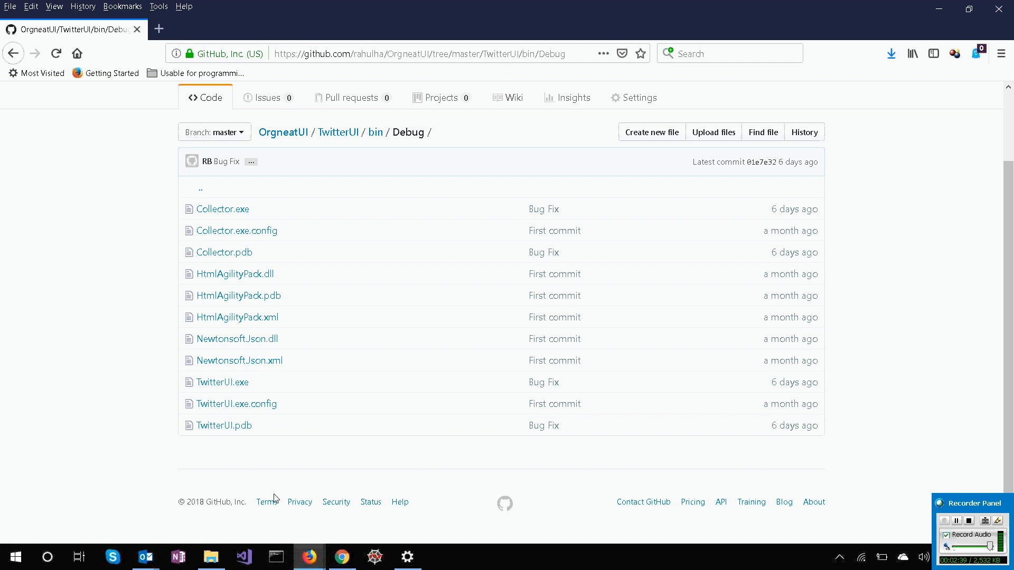
Switch to File Explorer, launch TwitterUI.exe from the local TwitterUI/bin/Debug folder, and position its window fully in view.
{"action": "left_click", "coordinate": [211, 556]}
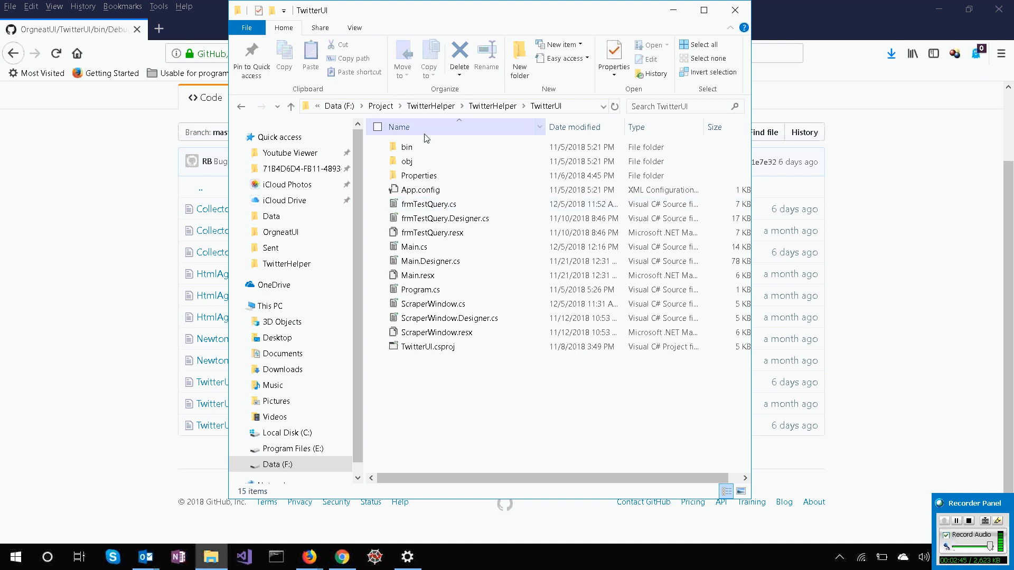
{"action": "left_click", "coordinate": [426, 148]}
{"action": "double_click", "coordinate": [426, 147]}
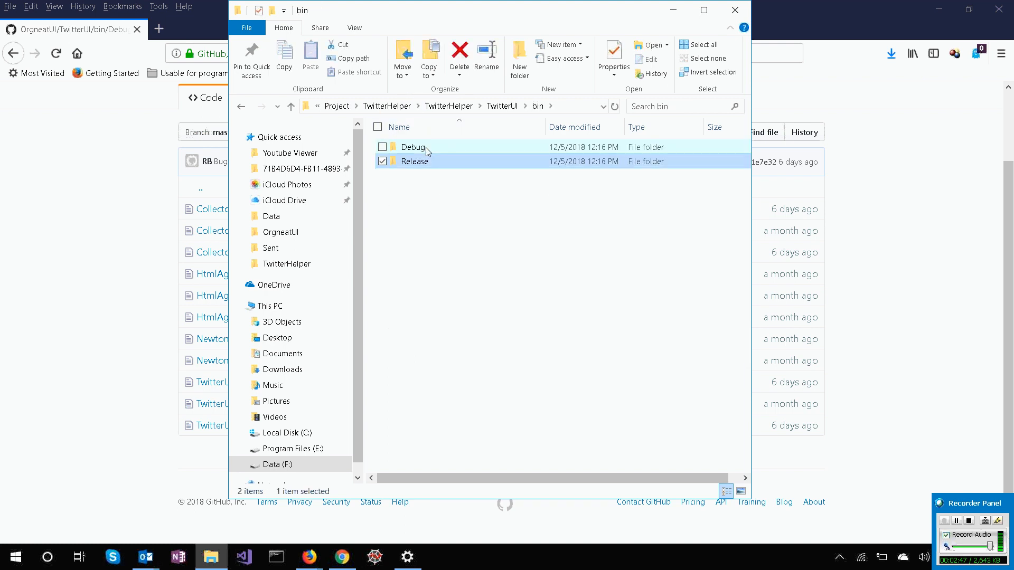
{"action": "double_click", "coordinate": [426, 147]}
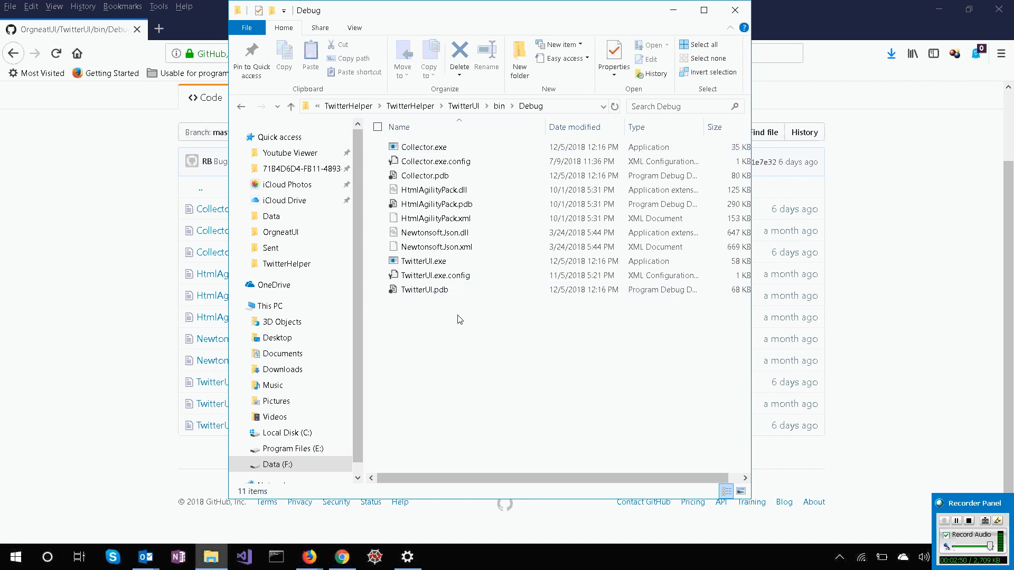
{"action": "left_click", "coordinate": [432, 262]}
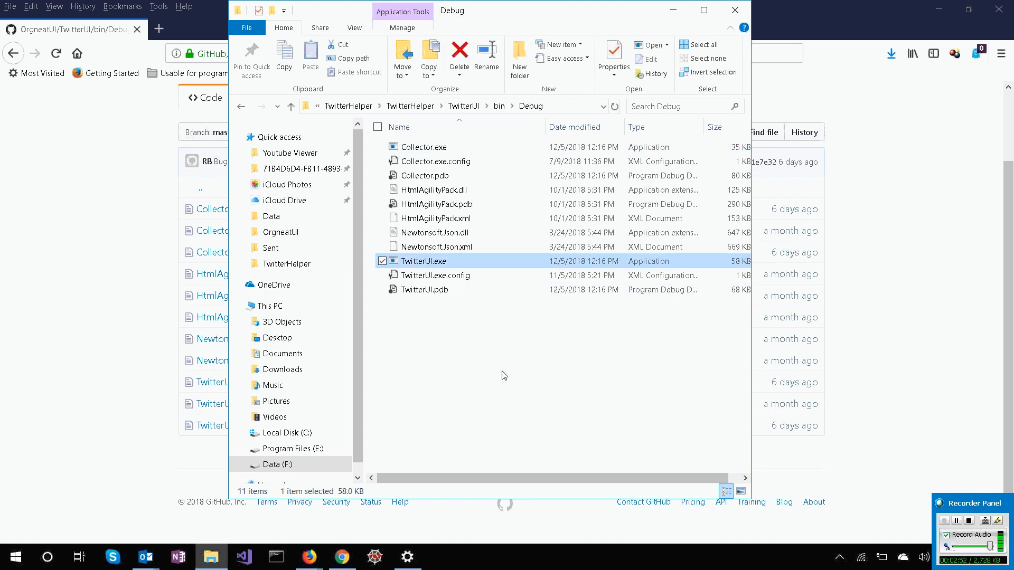
{"action": "key", "text": "Return"}
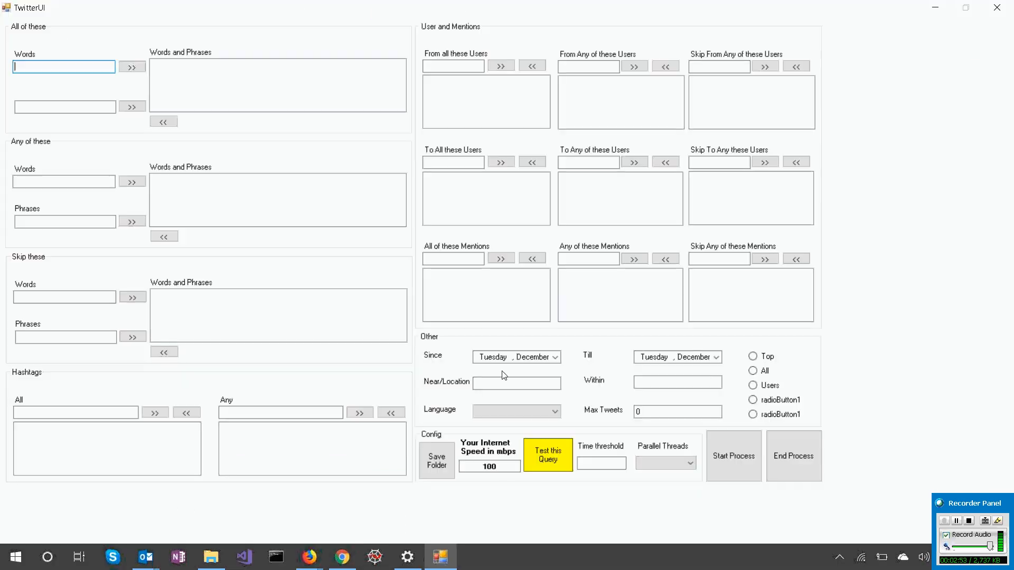
{"action": "double_click", "coordinate": [714, 6]}
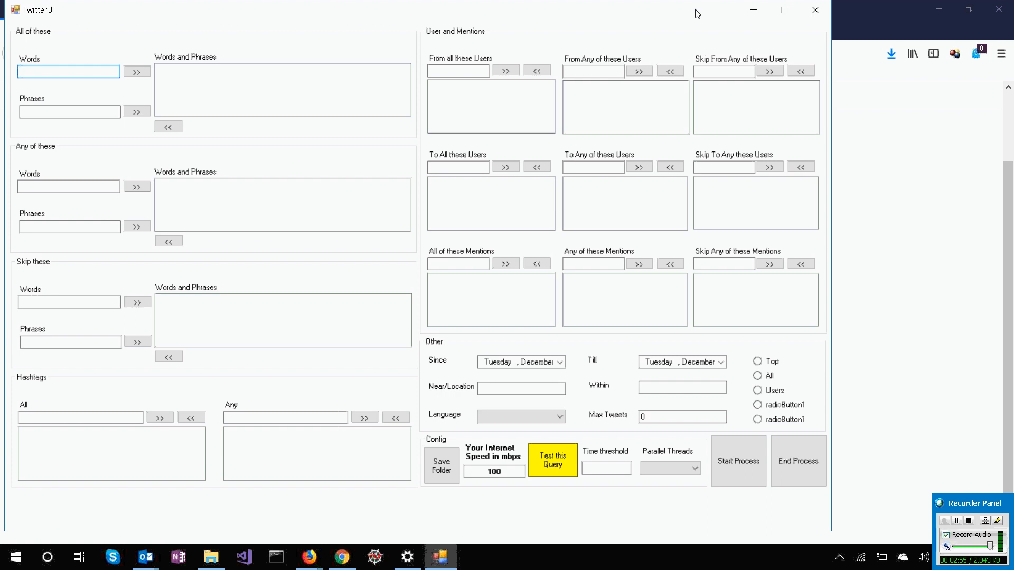
{"action": "mouse_move", "coordinate": [360, 19]}
{"action": "left_mouse_down"}
{"action": "mouse_move", "coordinate": [422, 36]}
{"action": "mouse_move", "coordinate": [370, 12]}
{"action": "left_mouse_up"}
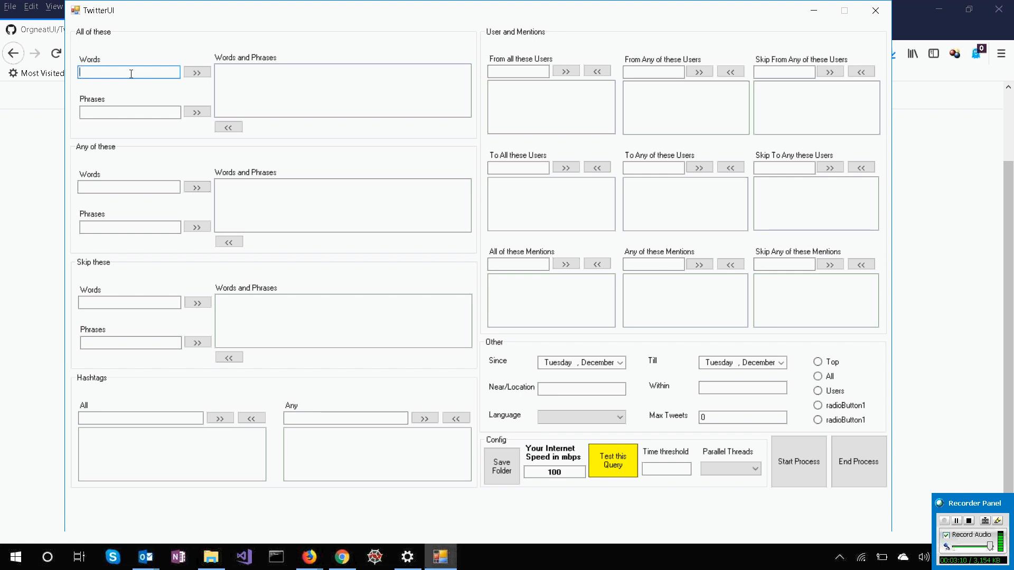
Add the words "bitcoin" and "litecoin" to the All of these search list.
{"action": "left_click", "coordinate": [128, 112]}
{"action": "left_click", "coordinate": [113, 73]}
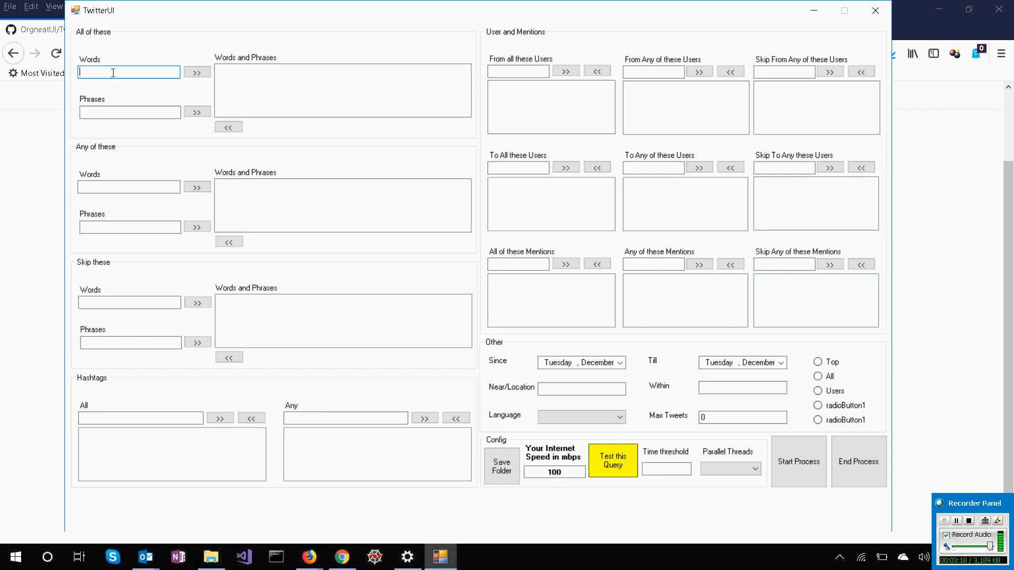
{"action": "left_click", "coordinate": [111, 109]}
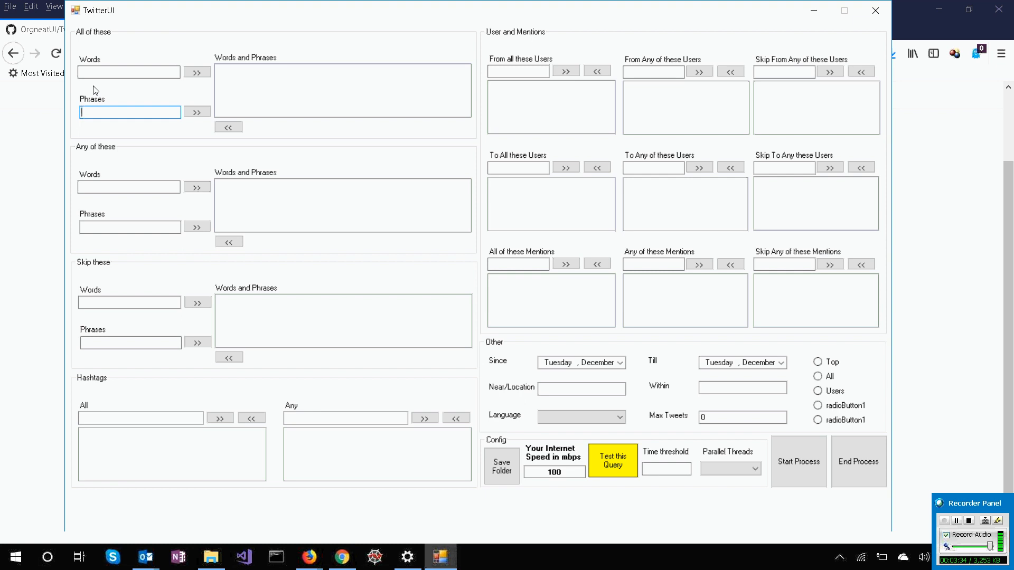
{"action": "left_click", "coordinate": [110, 74]}
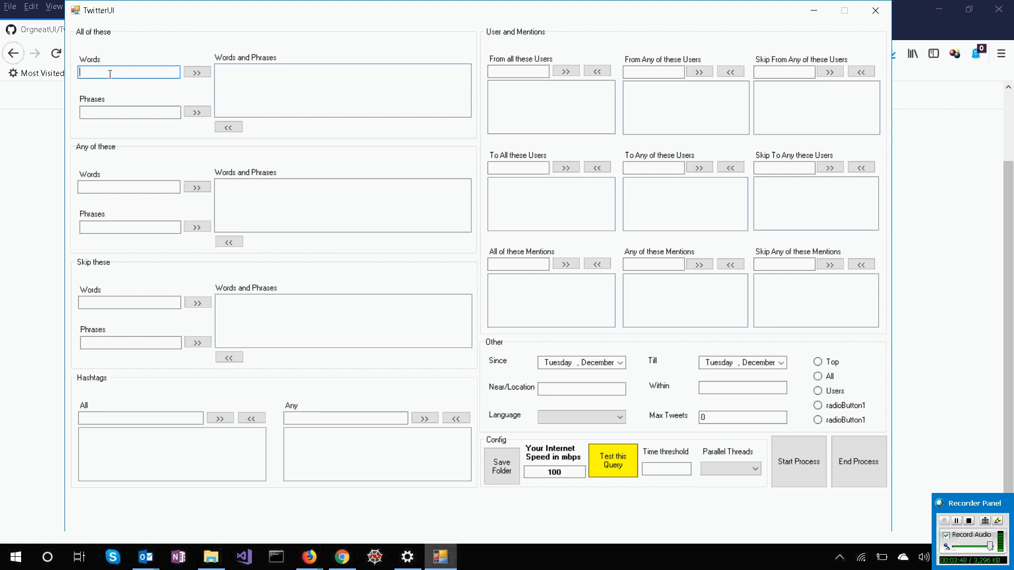
{"action": "type", "text": "bitcoin"}
{"action": "left_click", "coordinate": [196, 72]}
{"action": "left_click", "coordinate": [166, 76]}
{"action": "type", "text": "litecoin"}
{"action": "left_click", "coordinate": [197, 71]}
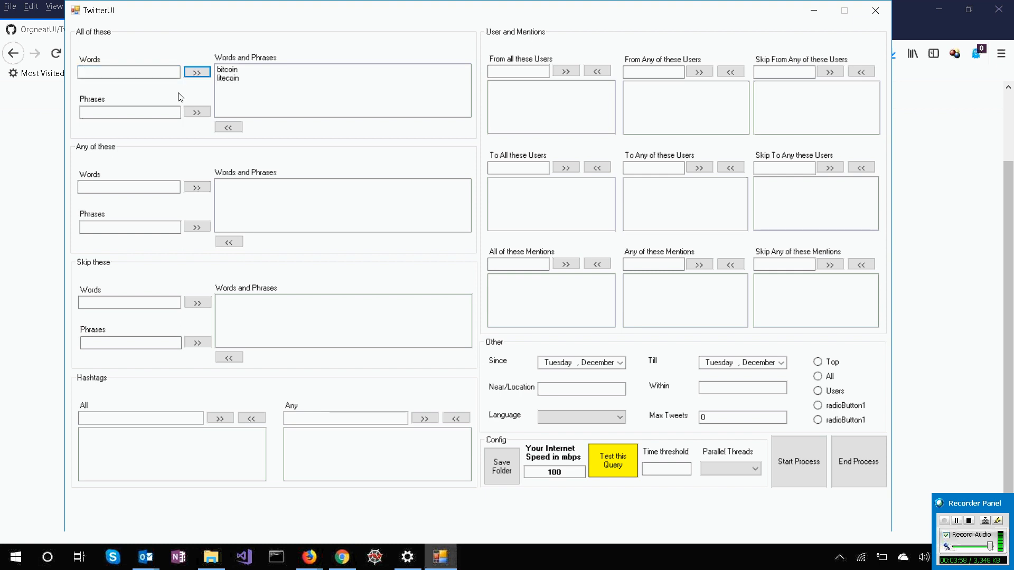
Add the phrase "droping market" to the All of these search list.
{"action": "left_click", "coordinate": [158, 115]}
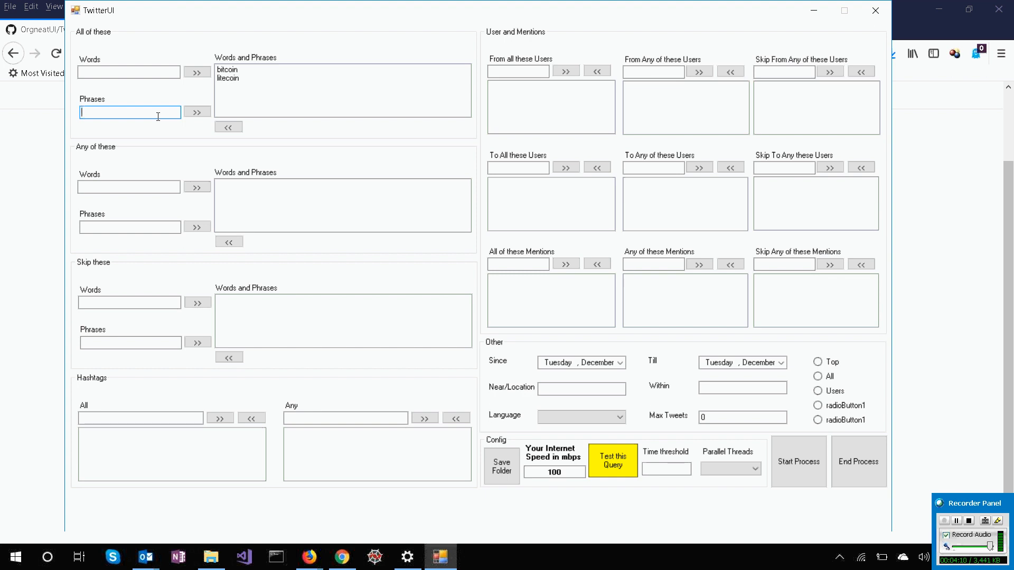
{"action": "type", "text": "droping market"}
{"action": "left_click", "coordinate": [196, 113]}
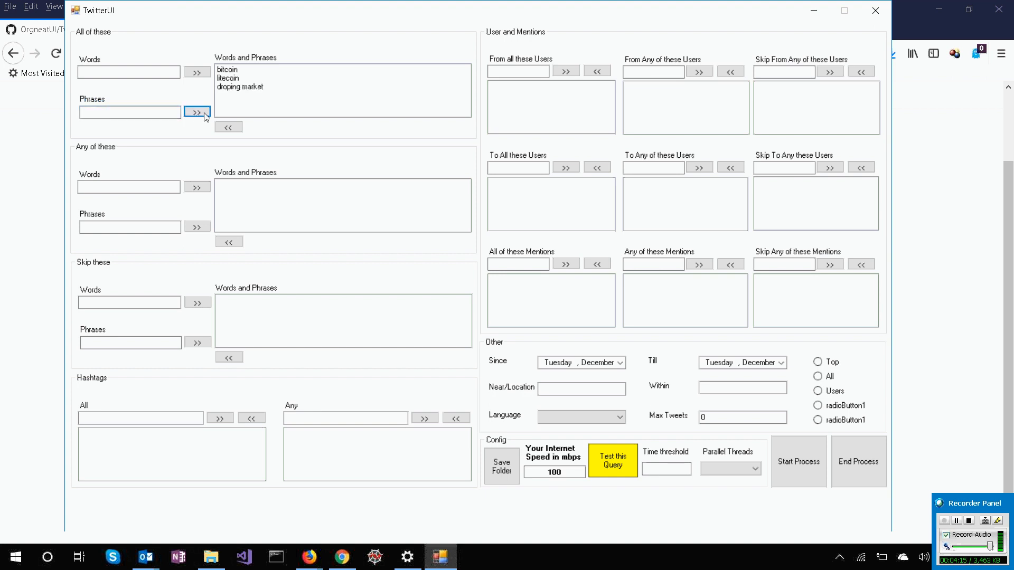
Add the word "ripple" to the Any of these search list.
{"action": "left_click", "coordinate": [130, 113]}
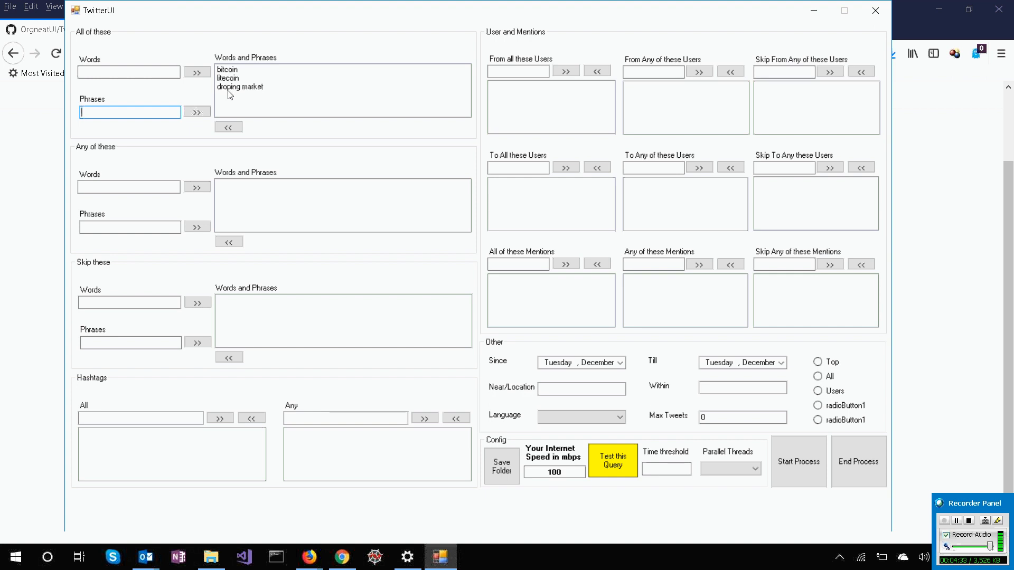
{"action": "left_click", "coordinate": [115, 188]}
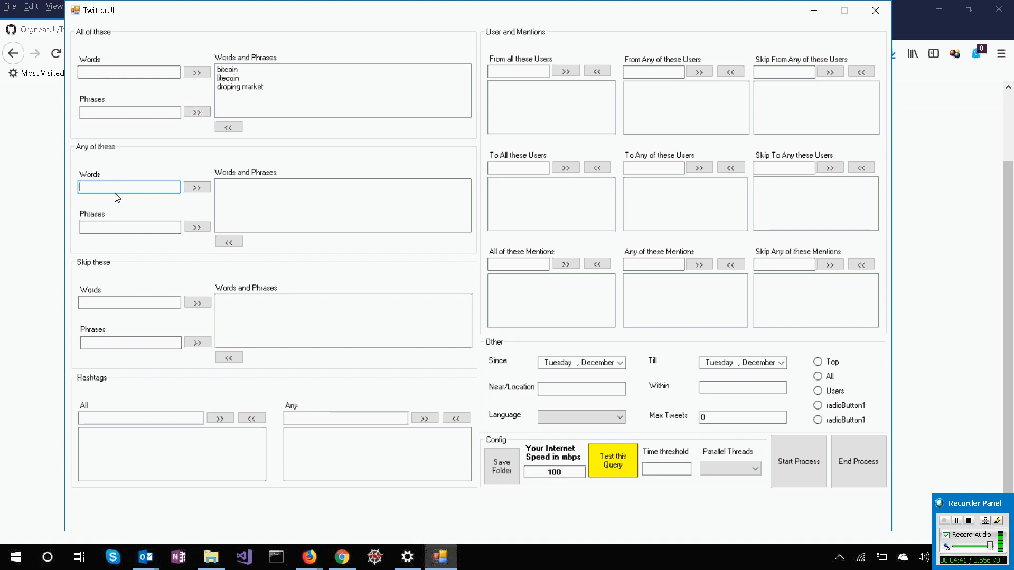
{"action": "type", "text": "ripple"}
{"action": "left_click", "coordinate": [196, 188]}
Add the phrase "banned in India" to the Any of these search list.
{"action": "left_click", "coordinate": [149, 227]}
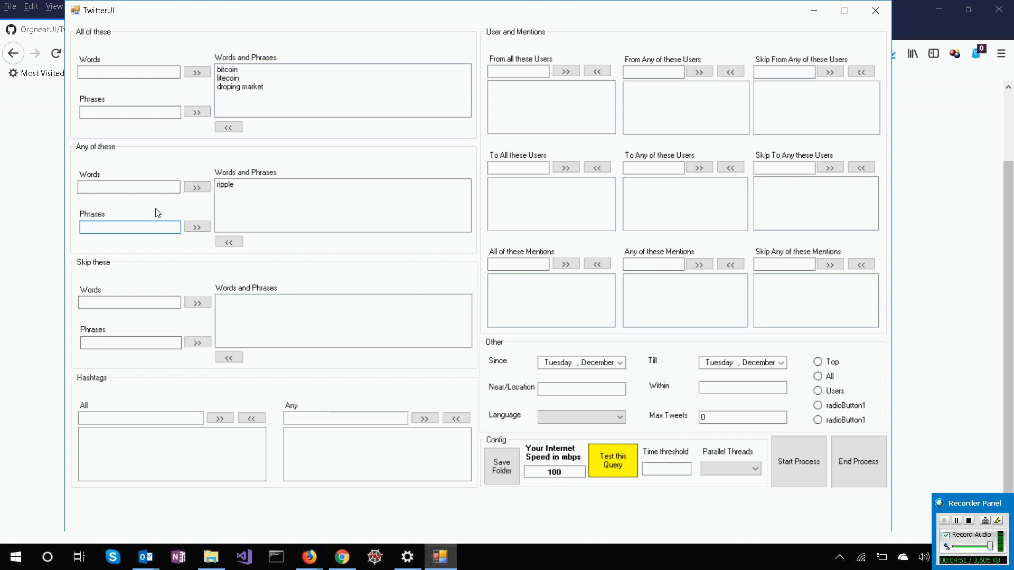
{"action": "type", "text": "banned in India"}
{"action": "left_click", "coordinate": [196, 227]}
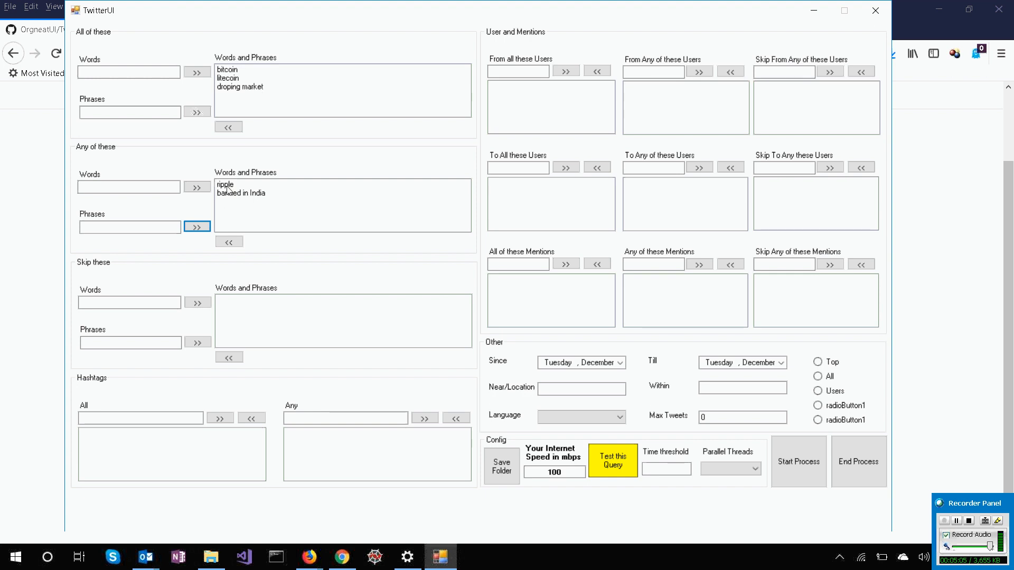
{"action": "left_click", "coordinate": [226, 186]}
{"action": "left_click", "coordinate": [250, 193], "text": "shift"}
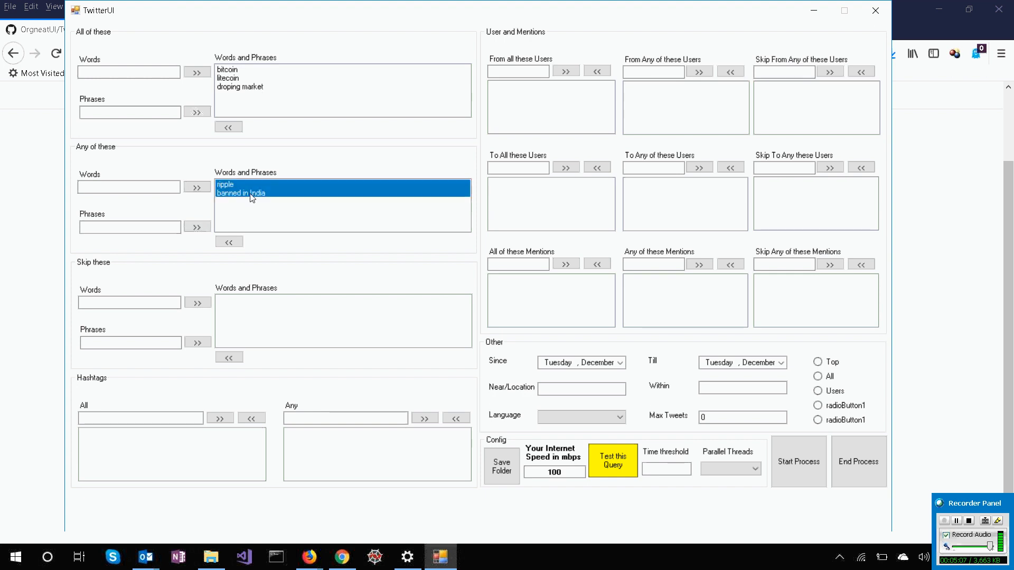
{"action": "left_click", "coordinate": [250, 194], "text": "ctrl"}
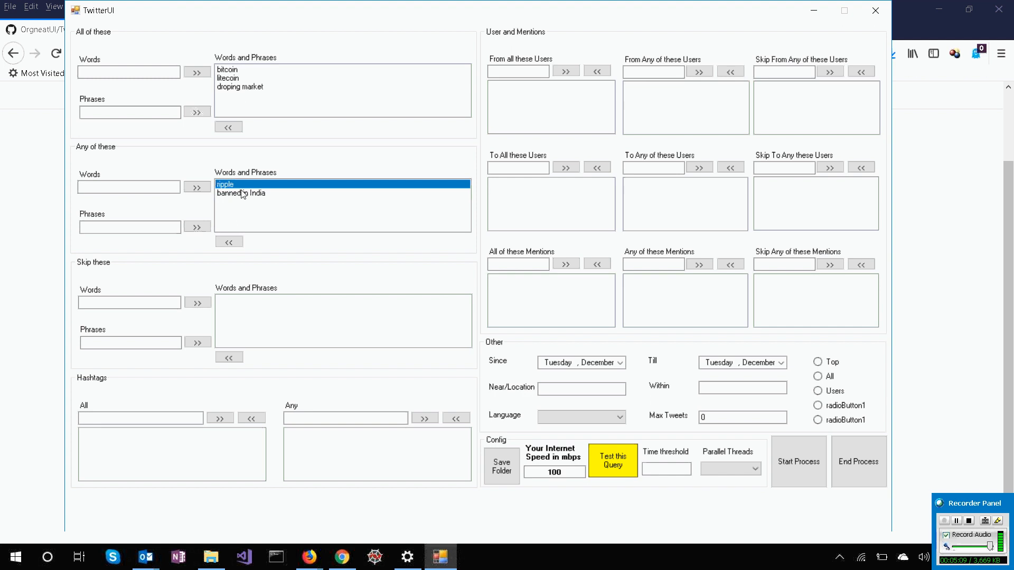
{"action": "left_click", "coordinate": [252, 186], "text": "ctrl"}
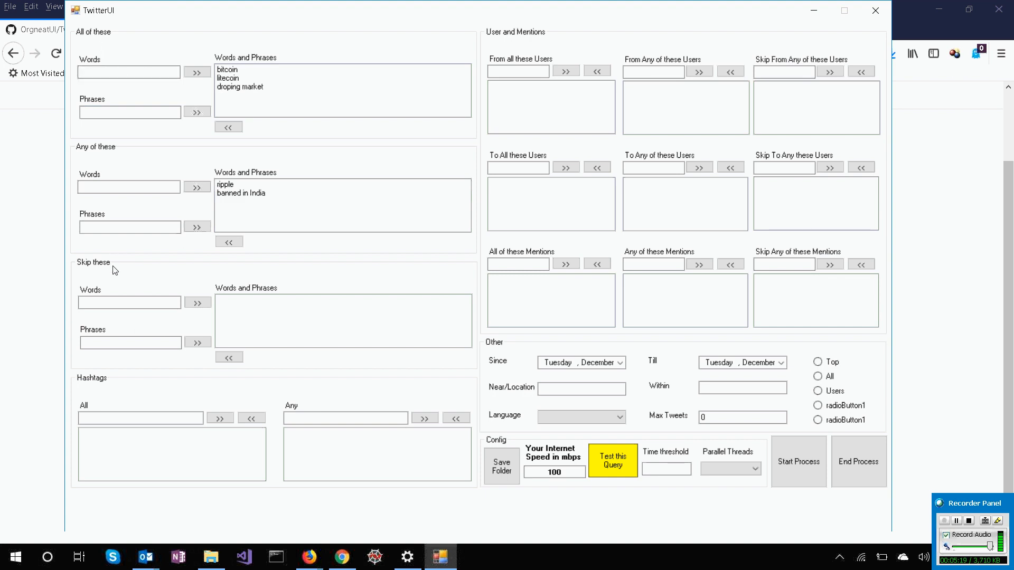
{"action": "left_click", "coordinate": [117, 303]}
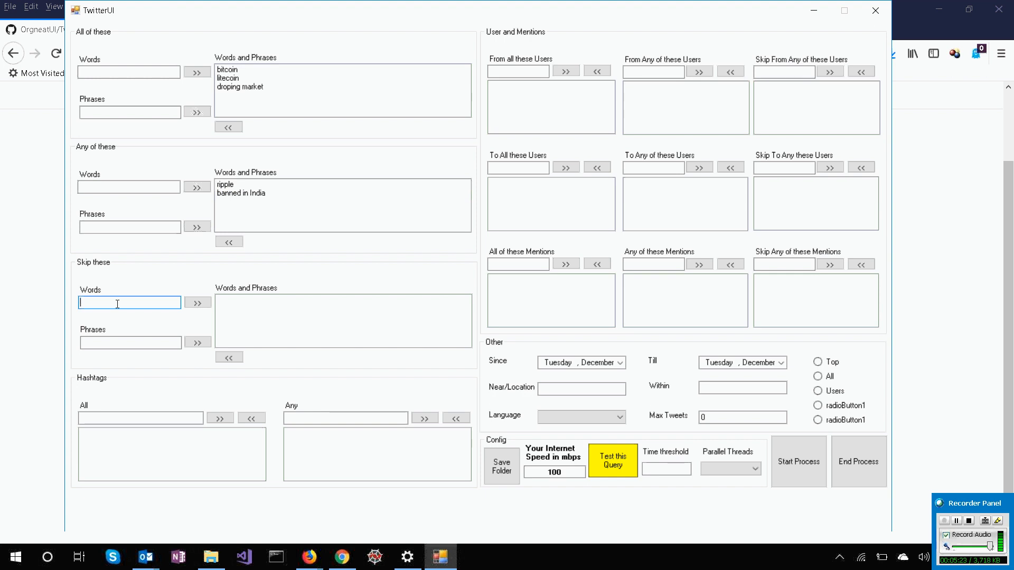
{"action": "type", "text": "power"}
{"action": "key", "text": "BackSpace"}
{"action": "key", "text": "BackSpace"}
{"action": "key", "text": "BackSpace"}
{"action": "key", "text": "BackSpace"}
{"action": "key", "text": "BackSpace"}
{"action": "type", "text": "buy"}
{"action": "key", "text": "ctrl+a"}
{"action": "key", "text": "BackSpace"}
Add the word "visit" to the Skip these list.
{"action": "type", "text": "visit"}
{"action": "left_click", "coordinate": [191, 307]}
{"action": "left_click", "coordinate": [149, 343]}
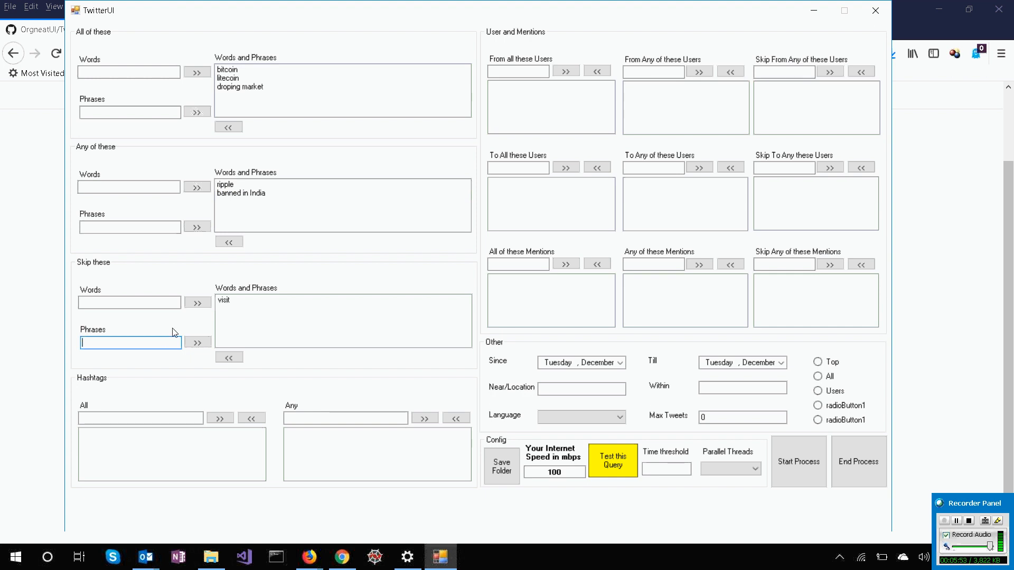
{"action": "left_click", "coordinate": [141, 305]}
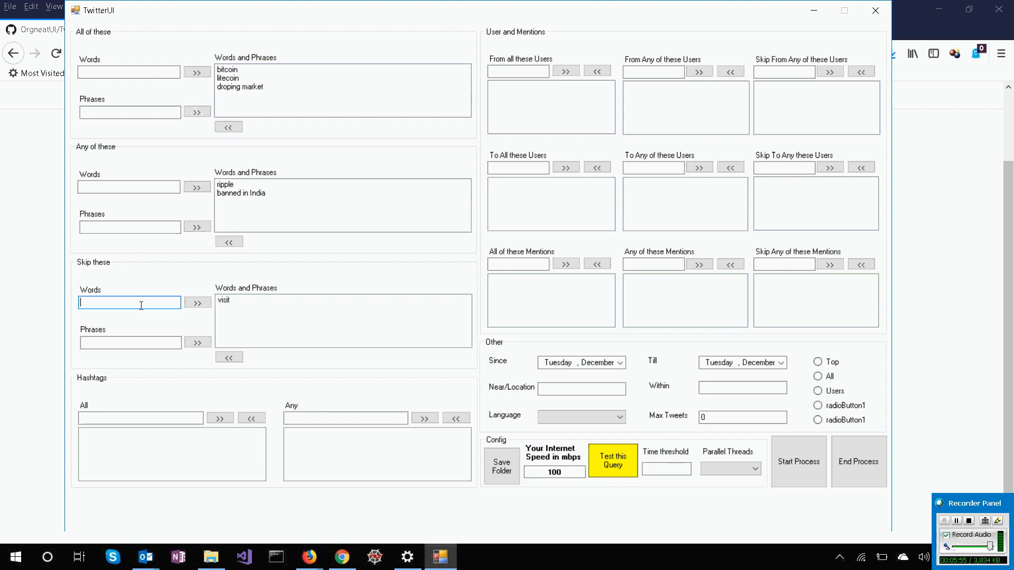
{"action": "left_click", "coordinate": [145, 343]}
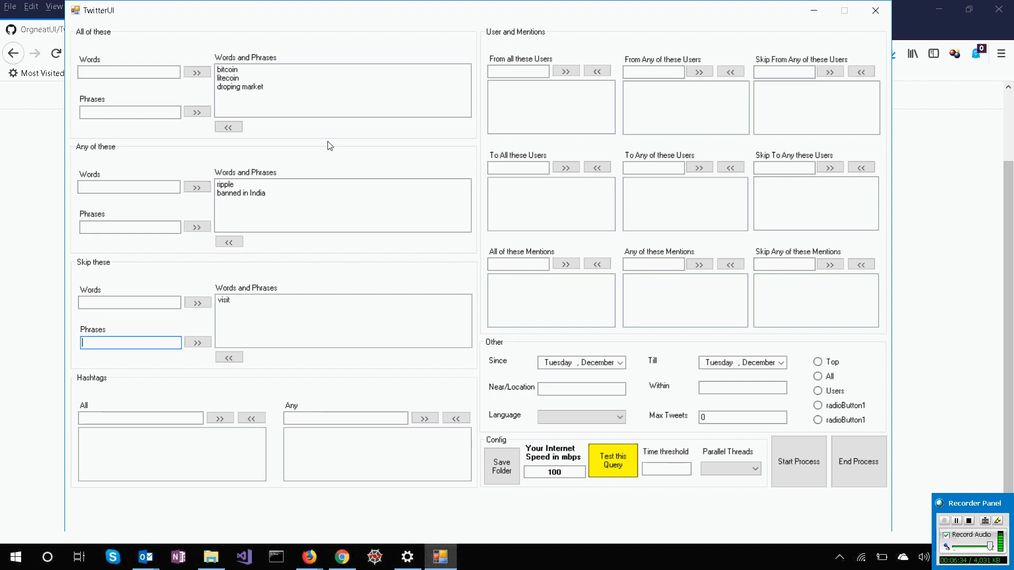
{"action": "left_click", "coordinate": [222, 71]}
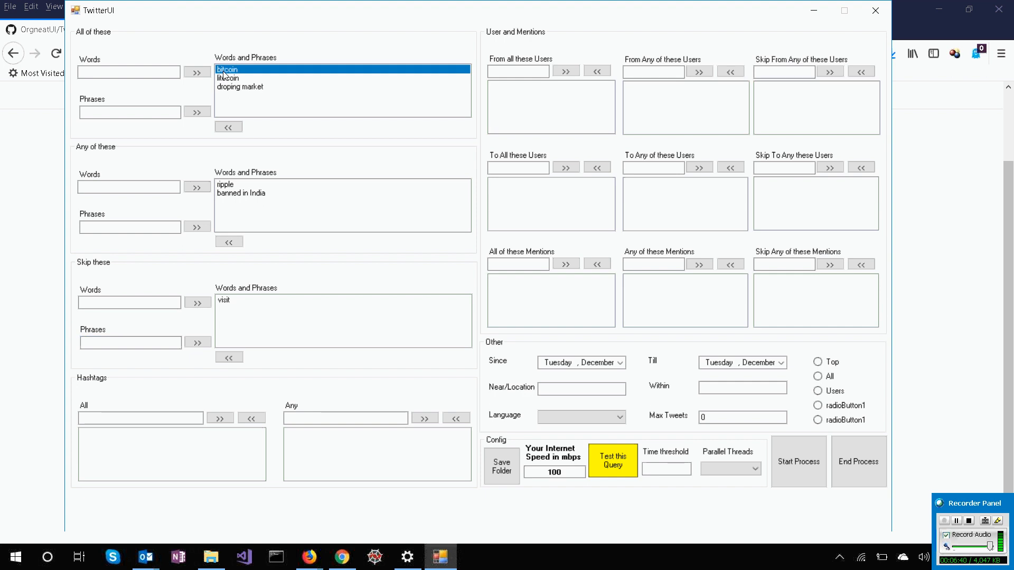
{"action": "left_click", "coordinate": [228, 79], "text": "ctrl"}
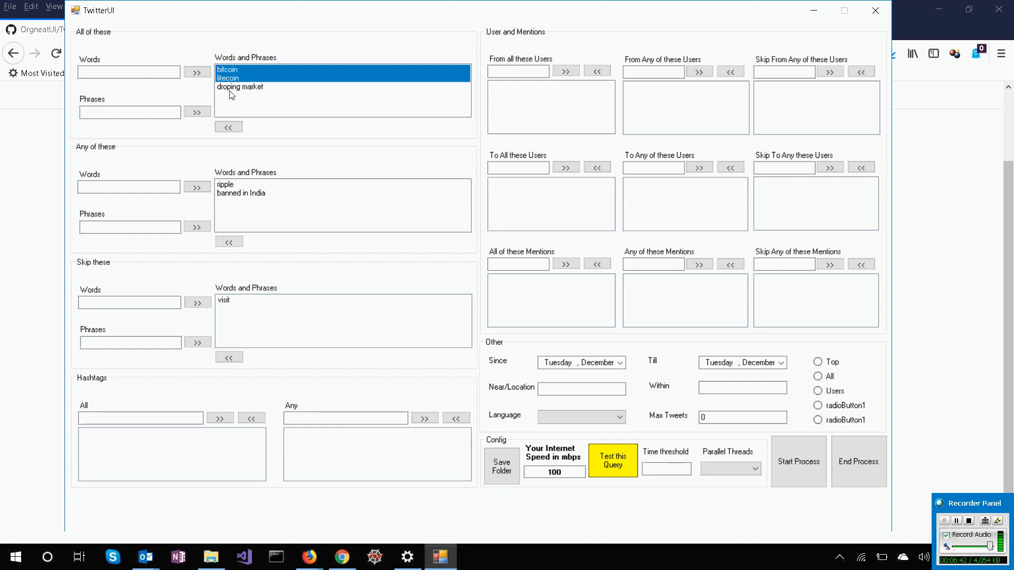
{"action": "key", "text": "shift+Up"}
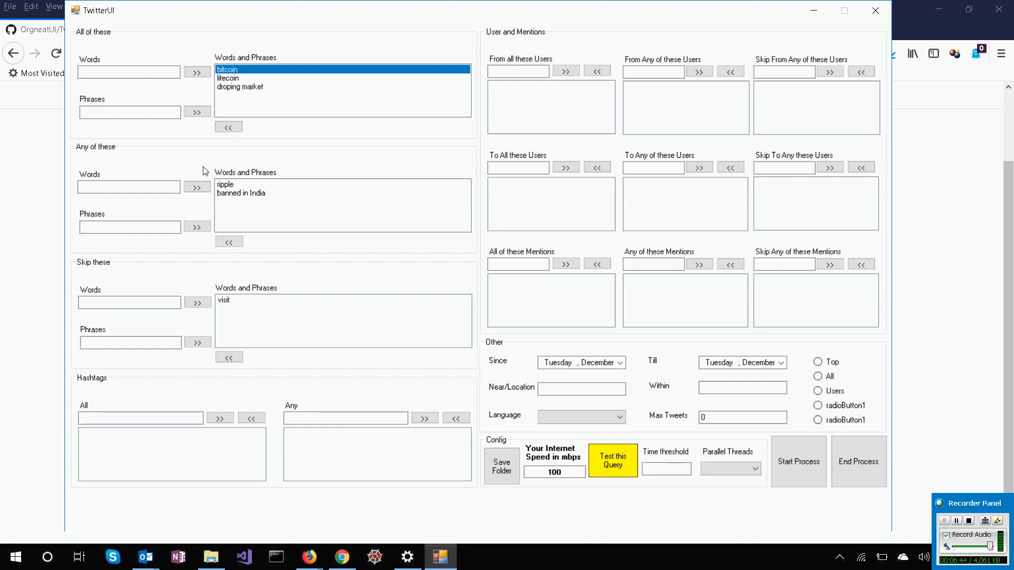
{"action": "left_click", "coordinate": [224, 185]}
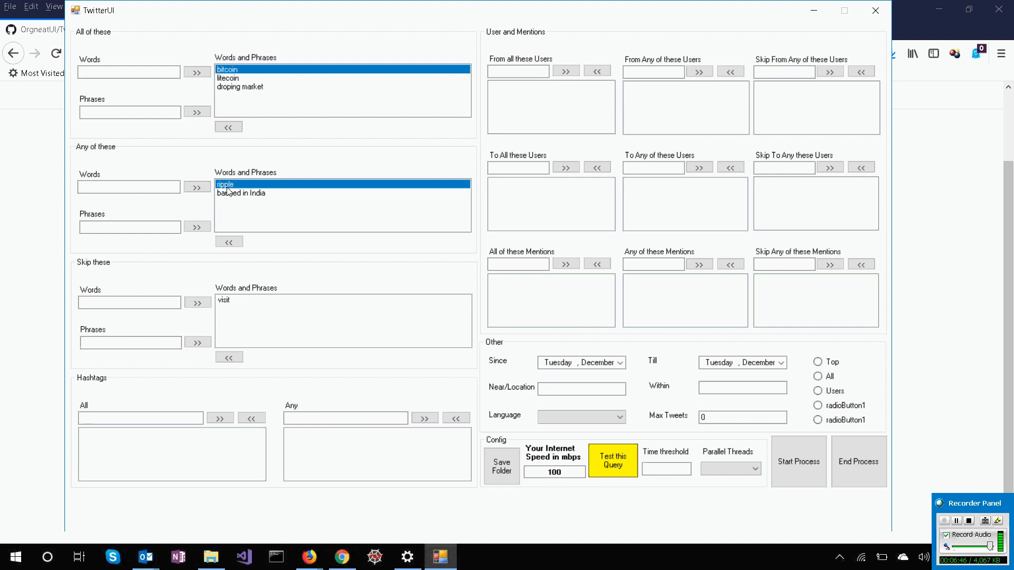
{"action": "left_click", "coordinate": [232, 194], "text": "shift"}
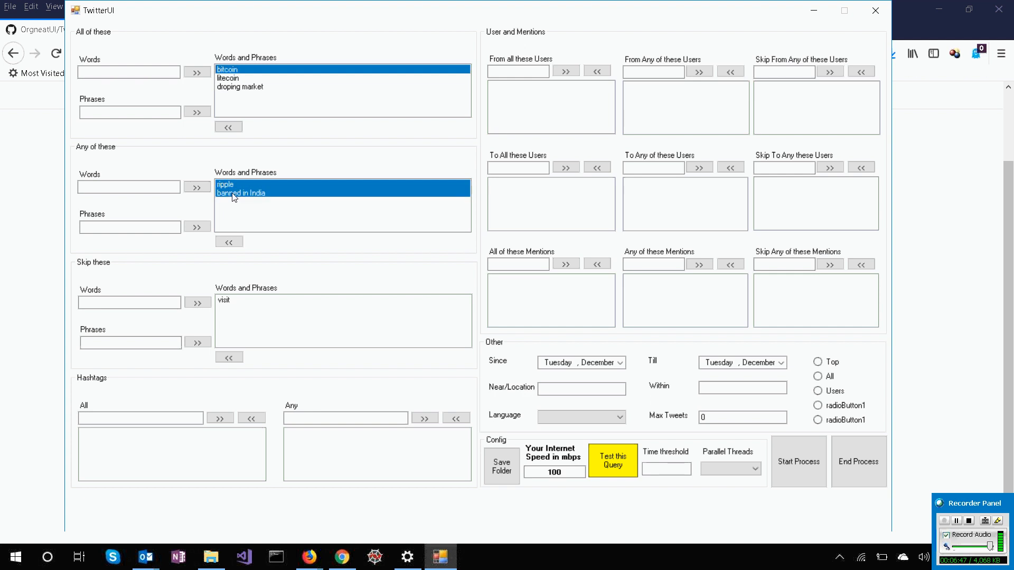
{"action": "left_click", "coordinate": [226, 300]}
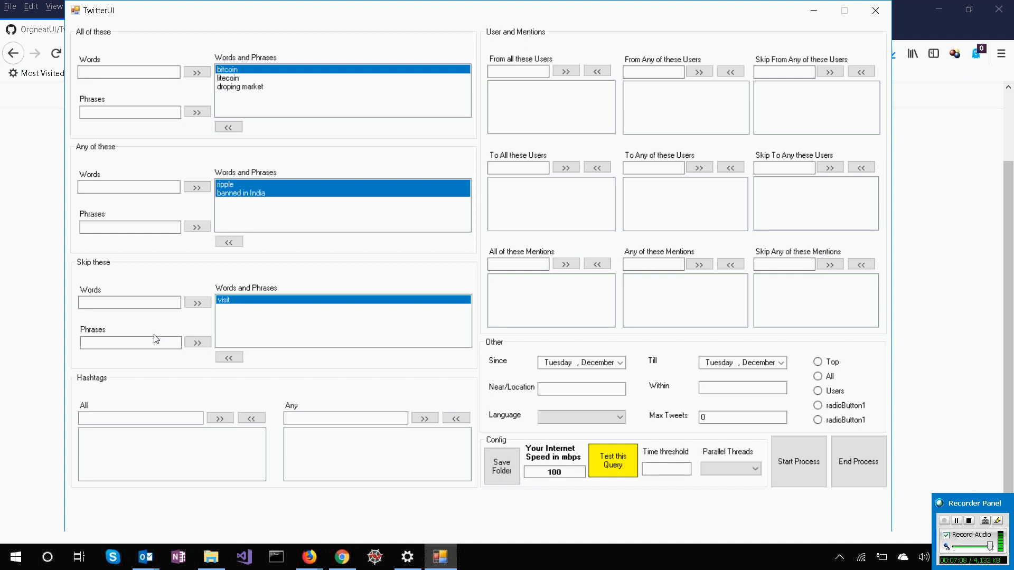
{"action": "left_click", "coordinate": [152, 419]}
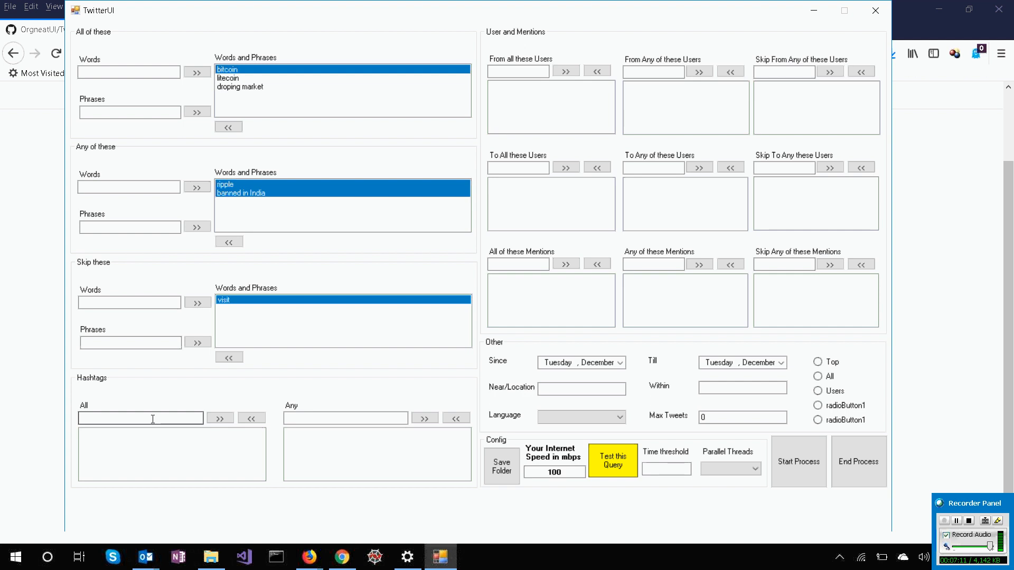
{"action": "left_click", "coordinate": [153, 419]}
{"action": "left_click", "coordinate": [341, 421]}
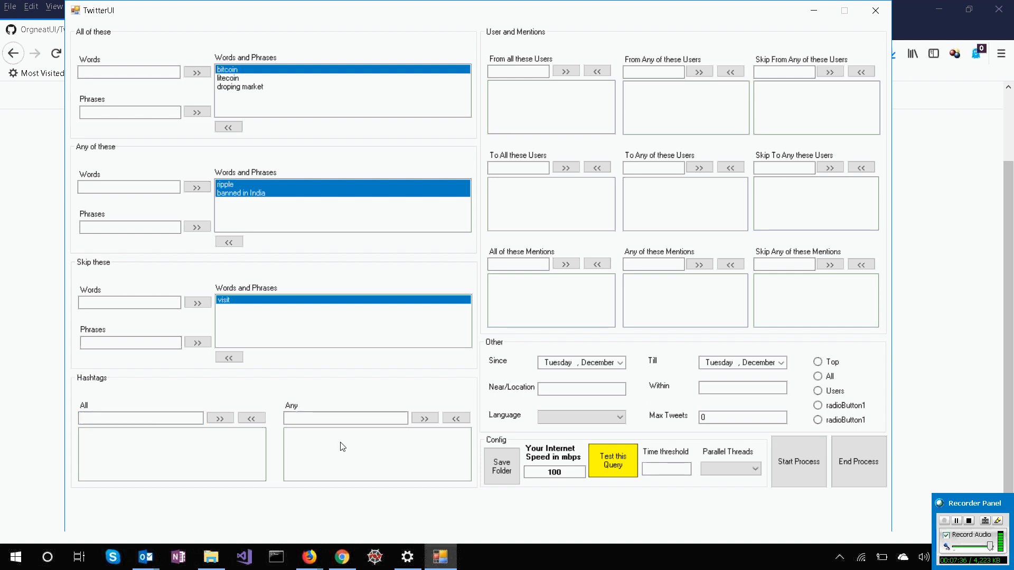
{"action": "left_click", "coordinate": [514, 69]}
Set the Since date back one month to November 11, 2018.
{"action": "left_click", "coordinate": [595, 364]}
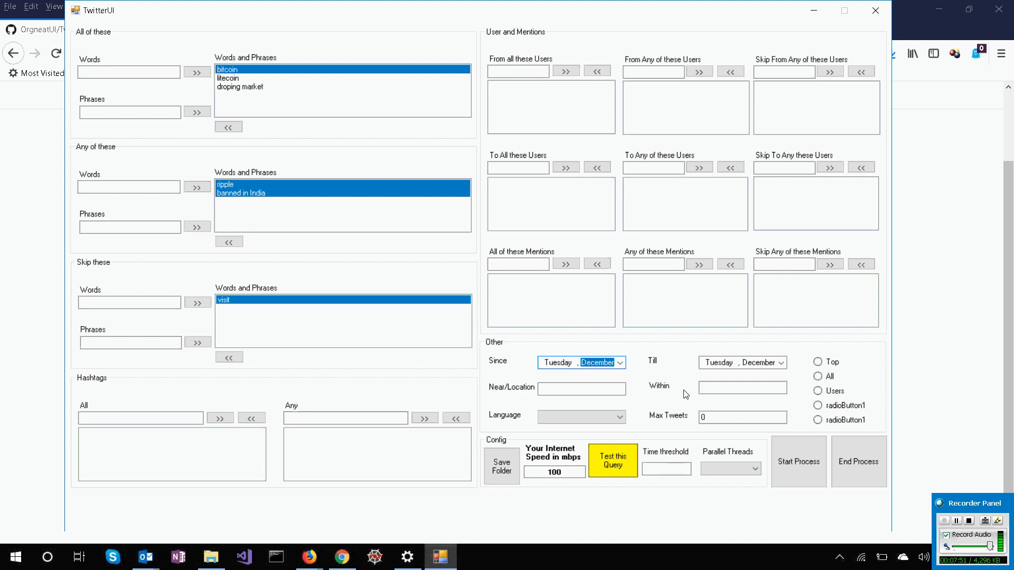
{"action": "key", "text": "Down"}
{"action": "left_click", "coordinate": [598, 389]}
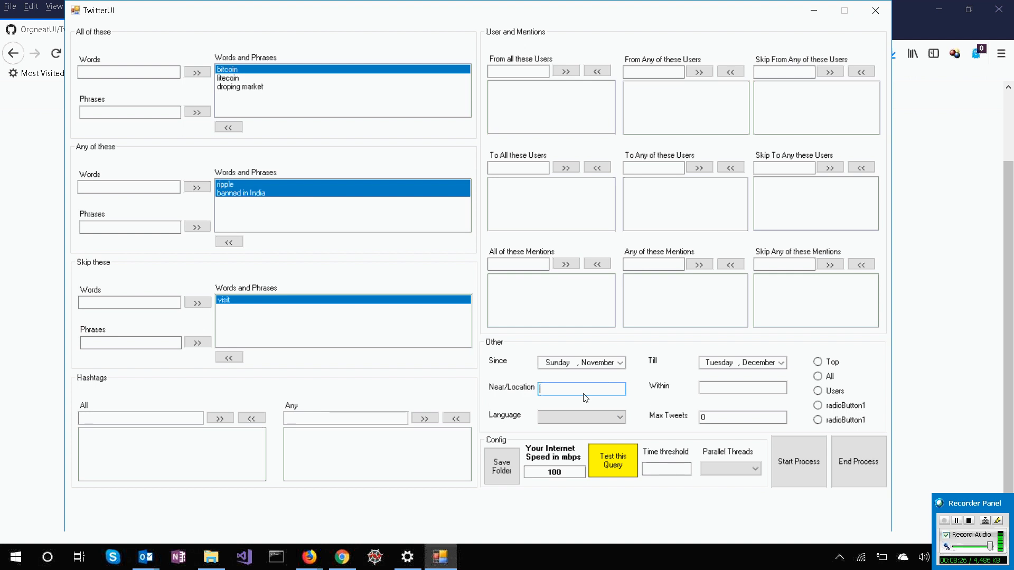
{"action": "left_click", "coordinate": [155, 419]}
{"action": "type", "text": "United States"}
{"action": "key", "text": "ctrl+shift+Left"}
{"action": "key", "text": "ctrl+shift+Left"}
{"action": "key", "text": "Right"}
{"action": "key", "text": "ctrl+shift+Left"}
{"action": "key", "text": "ctrl+shift+Left"}
{"action": "key", "text": "BackSpace"}
{"action": "left_click", "coordinate": [562, 388]}
Go through the result type options and set the query's type to All.
{"action": "left_click", "coordinate": [832, 367]}
{"action": "left_click", "coordinate": [829, 379]}
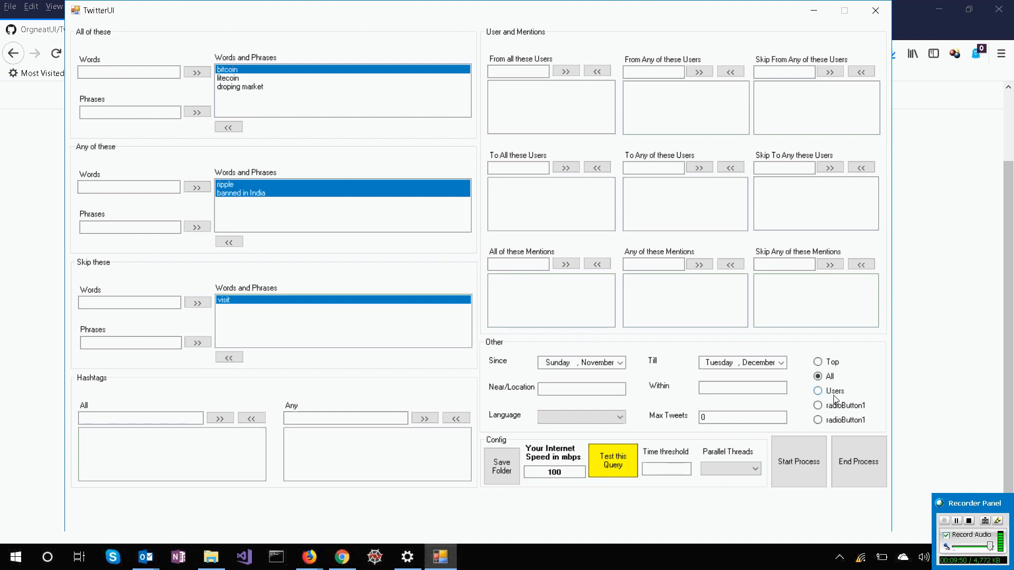
{"action": "left_click", "coordinate": [829, 397]}
{"action": "left_click", "coordinate": [846, 407]}
{"action": "left_click", "coordinate": [845, 422]}
{"action": "left_click", "coordinate": [829, 363]}
{"action": "left_click", "coordinate": [830, 376]}
Set the save folder for the downloaded tweets to the Test folder on the Data (F:) drive.
{"action": "left_click", "coordinate": [489, 481]}
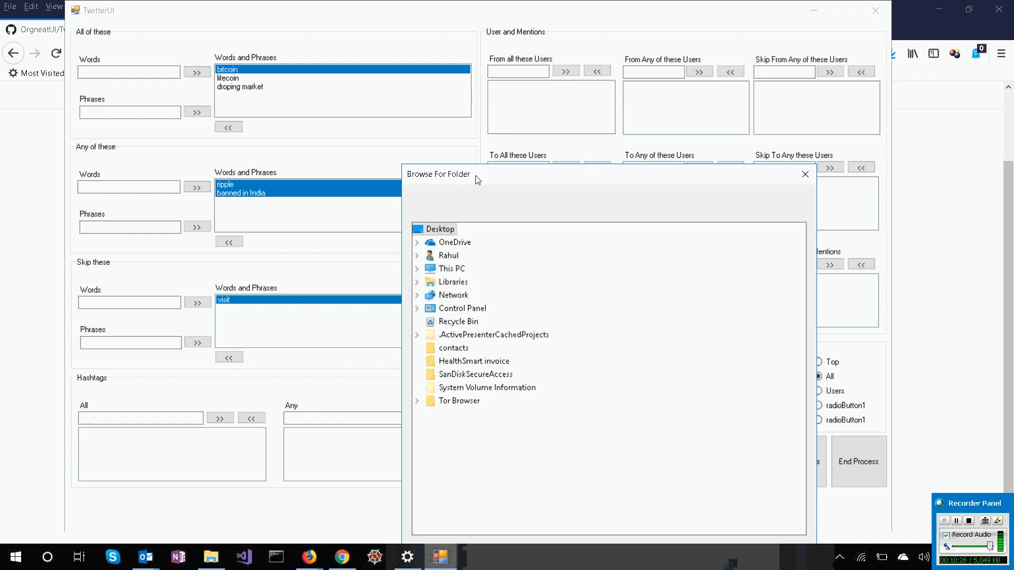
{"action": "left_click_drag", "start_coordinate": [477, 178], "coordinate": [397, 80]}
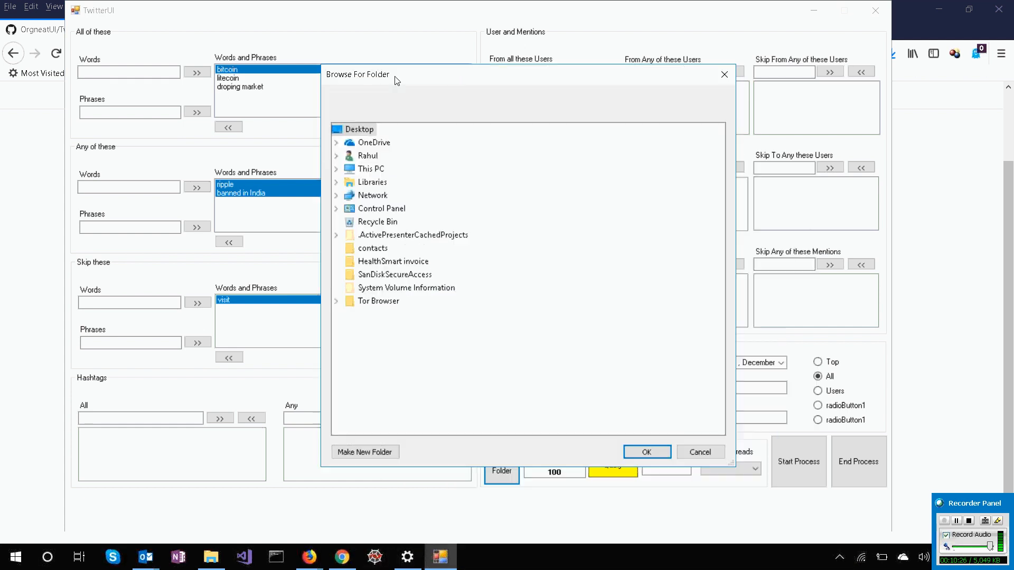
{"action": "left_click", "coordinate": [335, 169]}
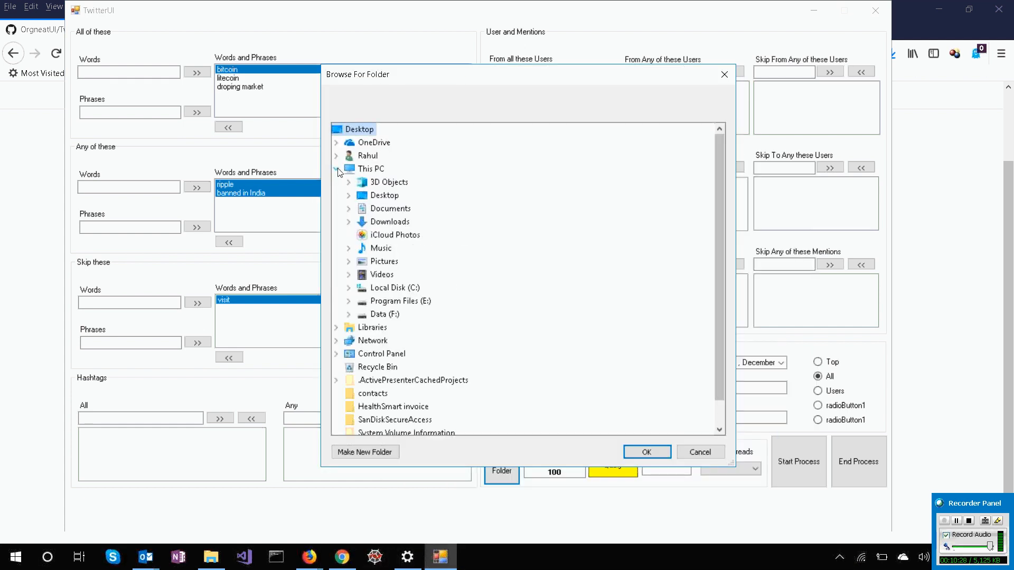
{"action": "left_click", "coordinate": [348, 314]}
{"action": "scroll", "coordinate": [475, 342], "scroll_direction": "down", "scroll_amount": 5}
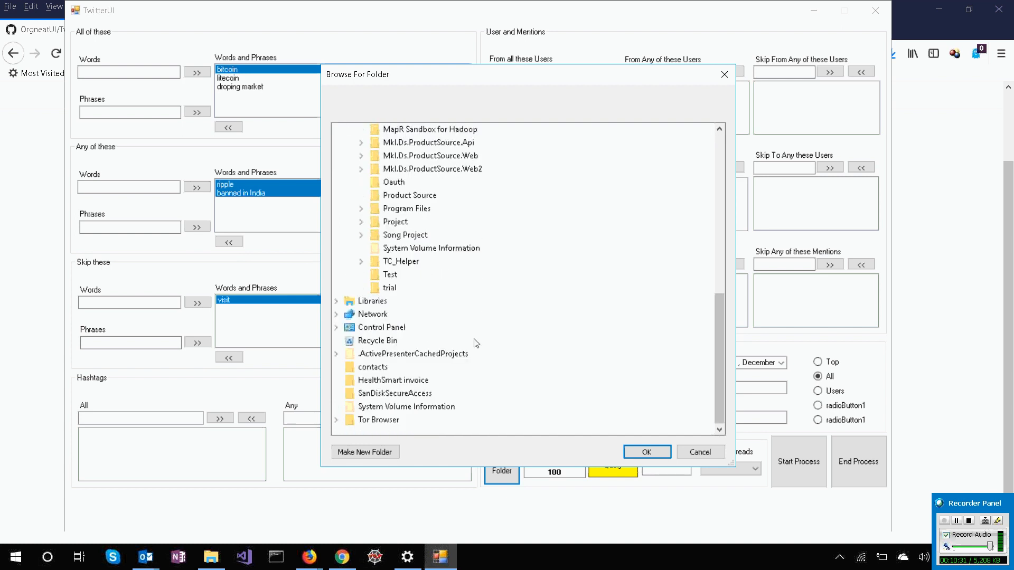
{"action": "left_click", "coordinate": [384, 274]}
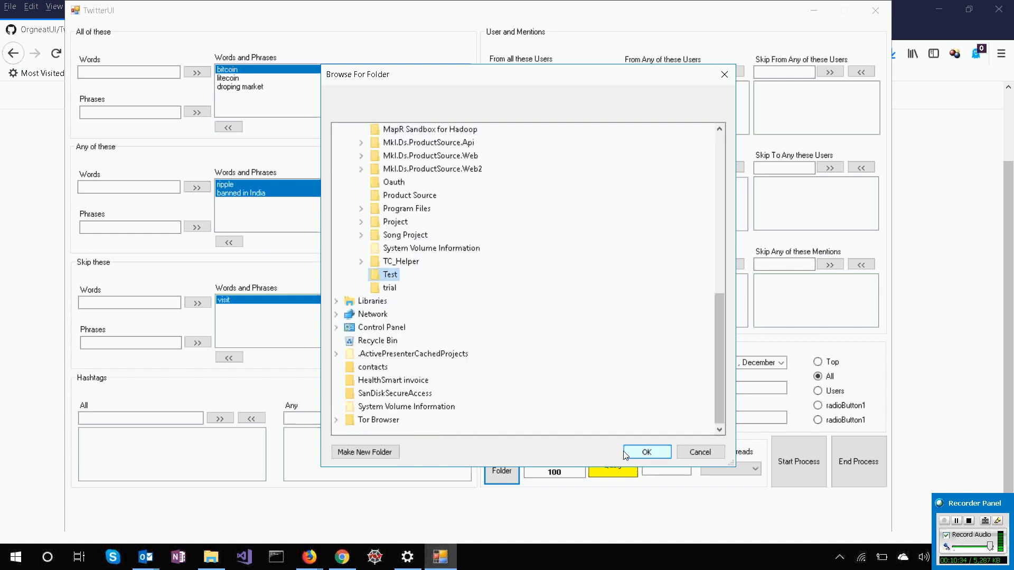
{"action": "left_click", "coordinate": [645, 452]}
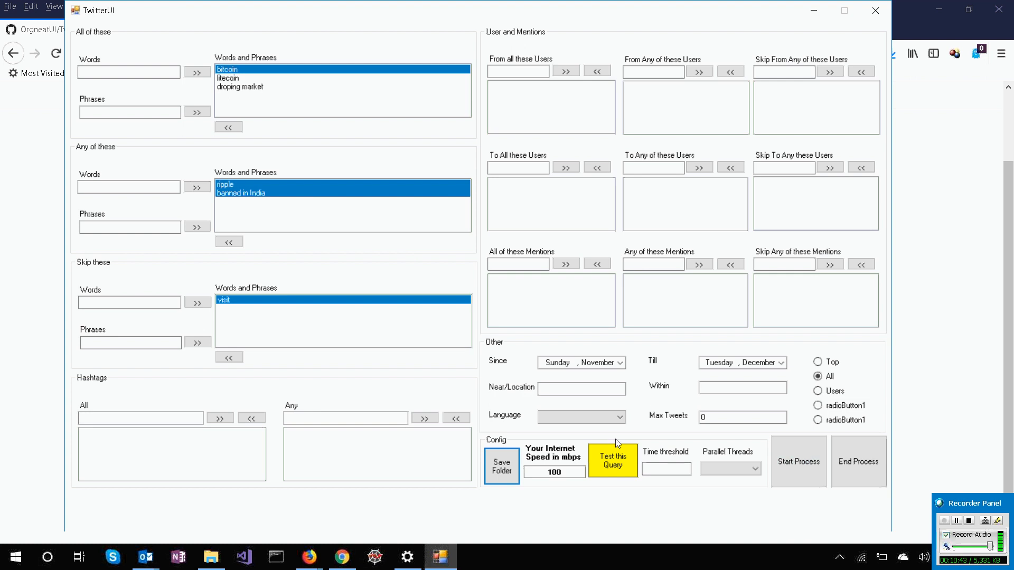
Test the query with its current words and phrases and copy the generated Twitter link.
{"action": "left_click", "coordinate": [606, 464]}
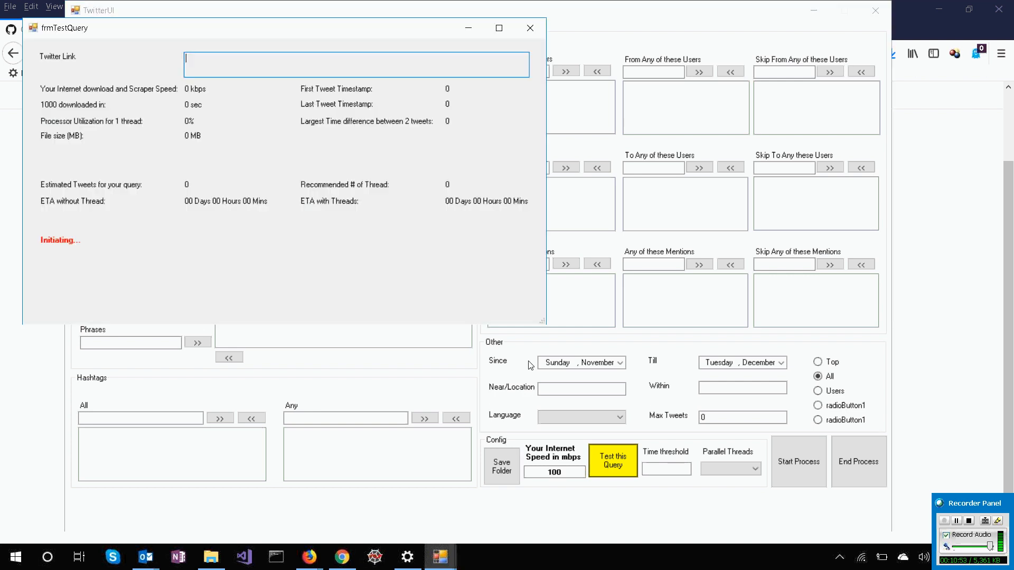
{"action": "left_click_drag", "start_coordinate": [347, 31], "coordinate": [426, 78]}
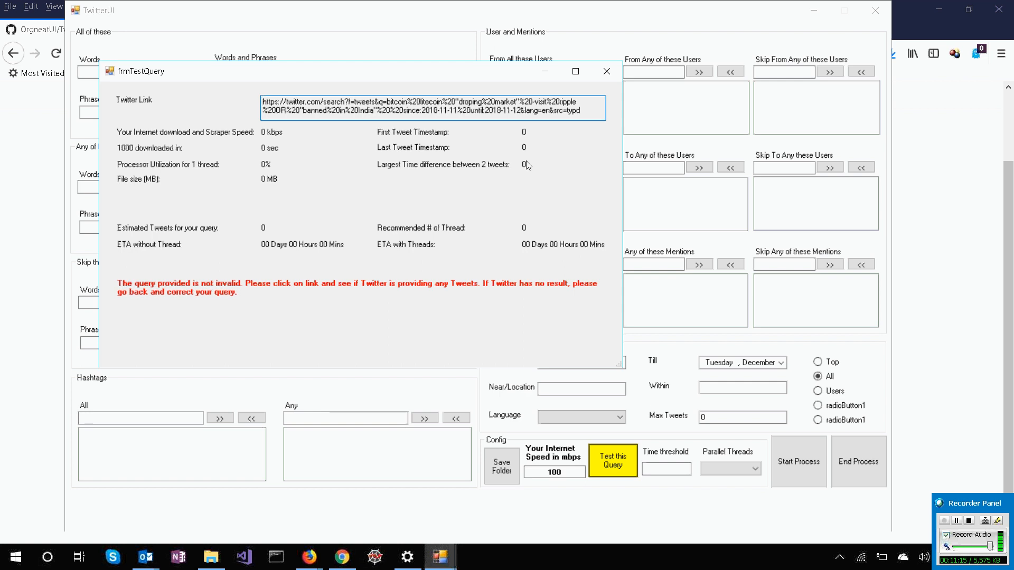
{"action": "double_click", "coordinate": [587, 113]}
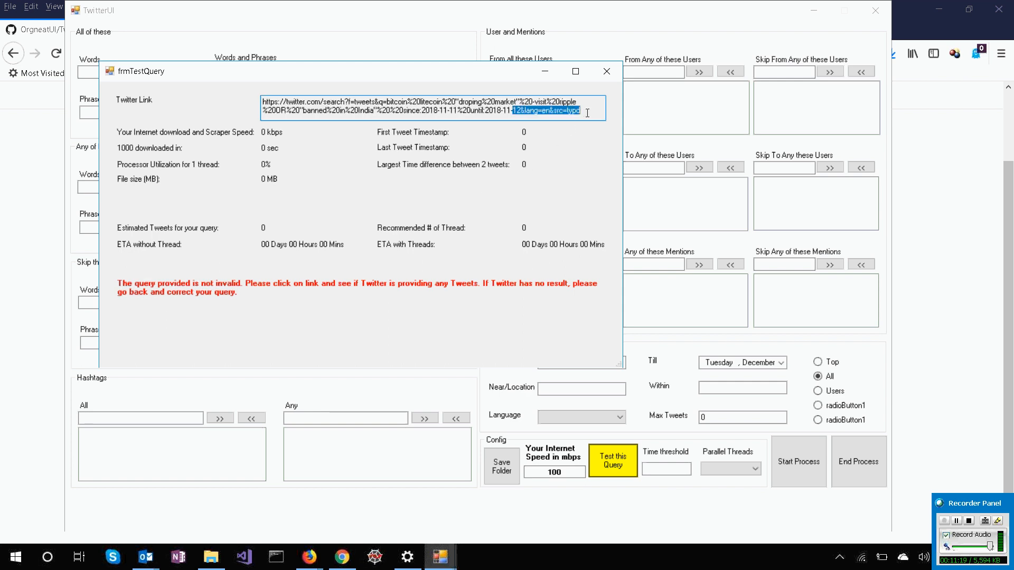
{"action": "left_click", "coordinate": [587, 113]}
{"action": "key", "text": "ctrl+a"}
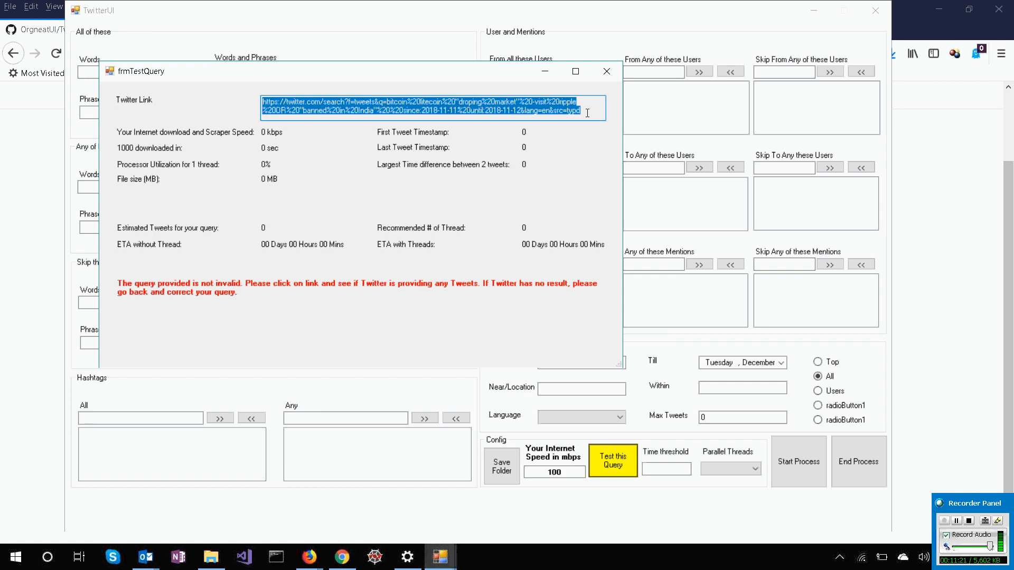
Switch to Firefox and open the copied Twitter search link in a new tab to check for matching tweets.
{"action": "left_click", "coordinate": [960, 155]}
{"action": "key", "text": "ctrl+t"}
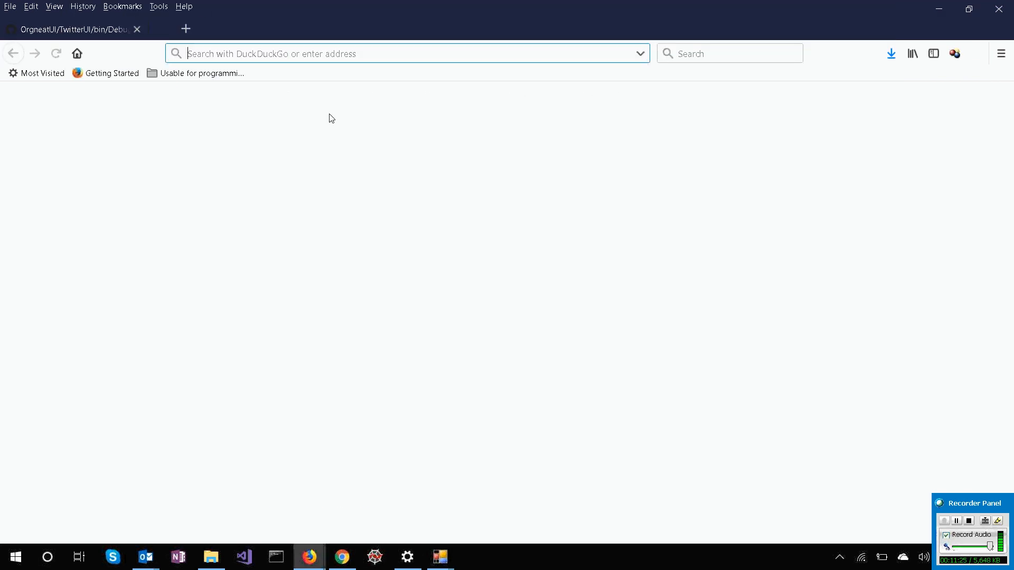
{"action": "key", "text": "ctrl+v"}
{"action": "key", "text": "Return"}
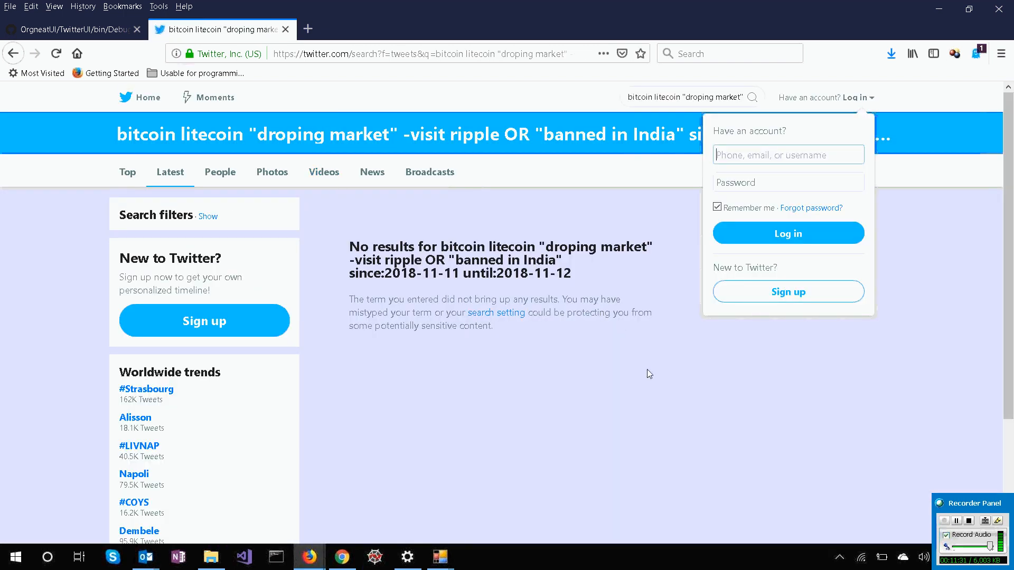
{"action": "left_click", "coordinate": [934, 299]}
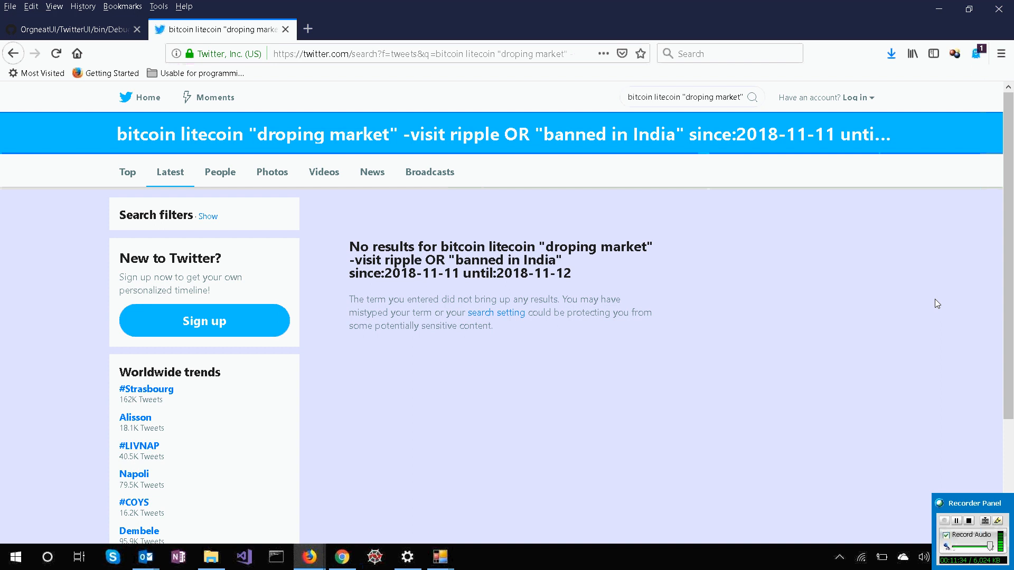
Switch back to TwitterUI and close the query test window.
{"action": "key", "text": "alt+Tab"}
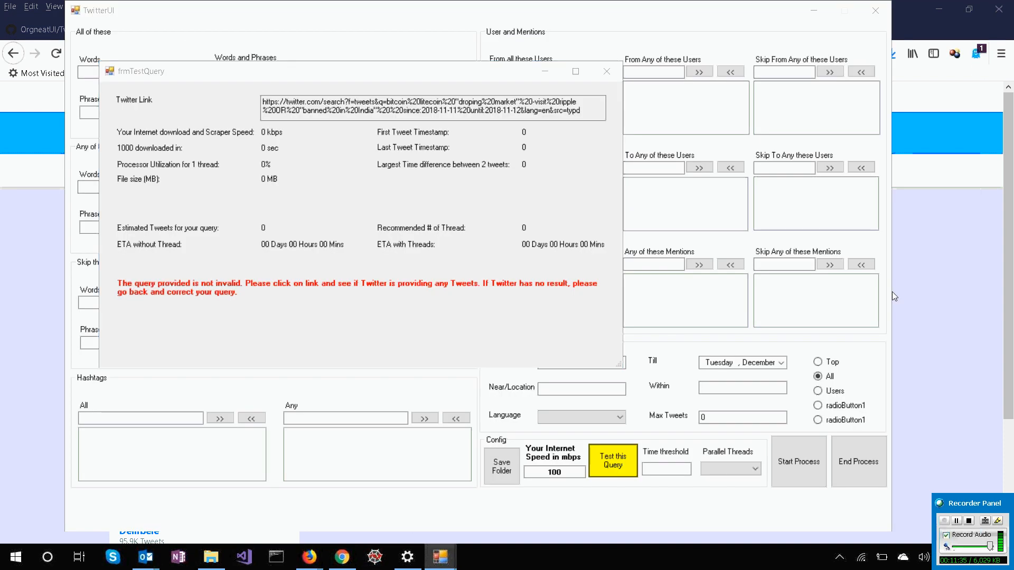
{"action": "key", "text": "alt+Tab"}
{"action": "left_click", "coordinate": [607, 70]}
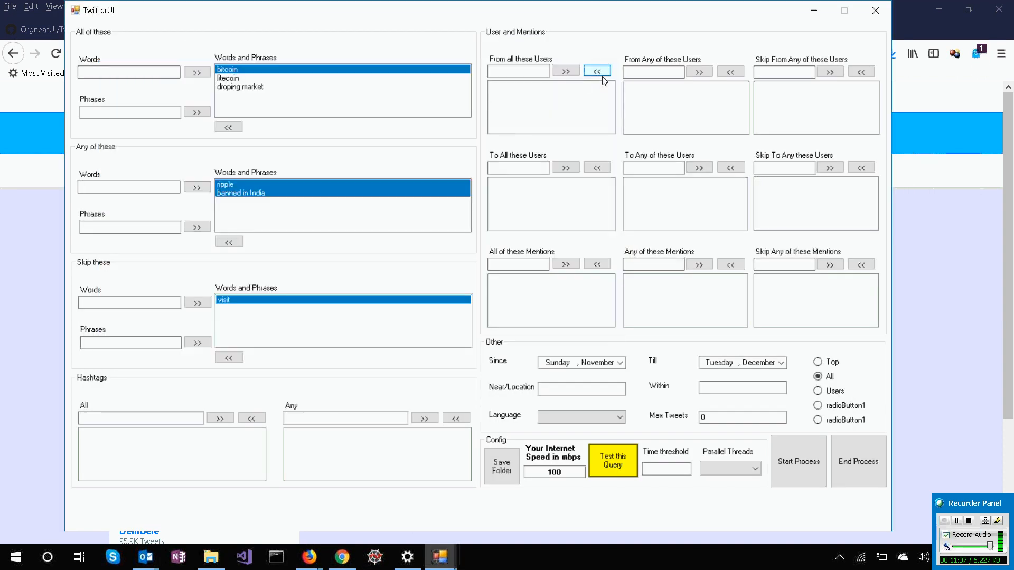
Remove "visit" from the Skip these list and both "ripple" and "banned in India" from the Any of these list.
{"action": "left_click", "coordinate": [229, 358]}
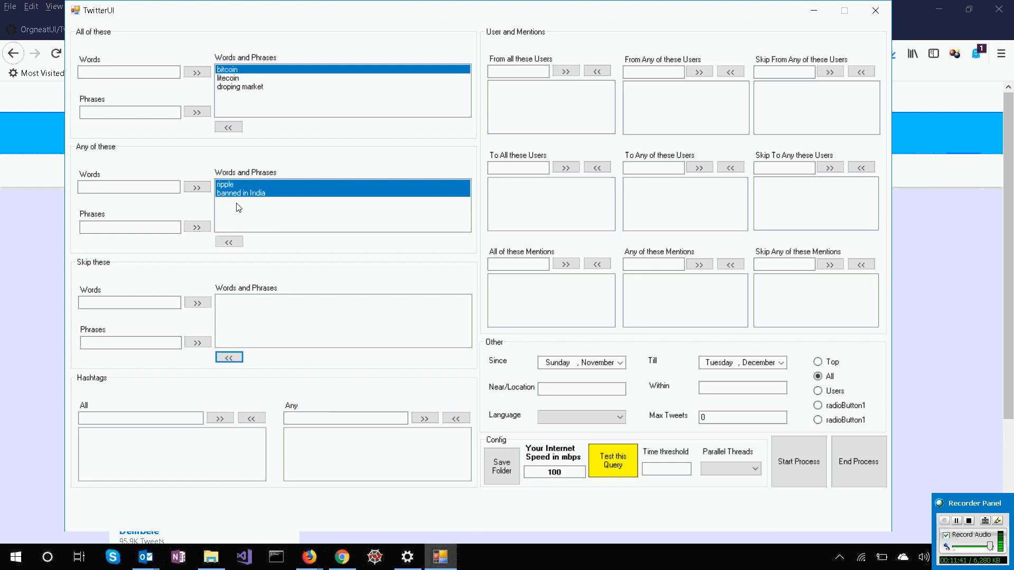
{"action": "left_click", "coordinate": [238, 189]}
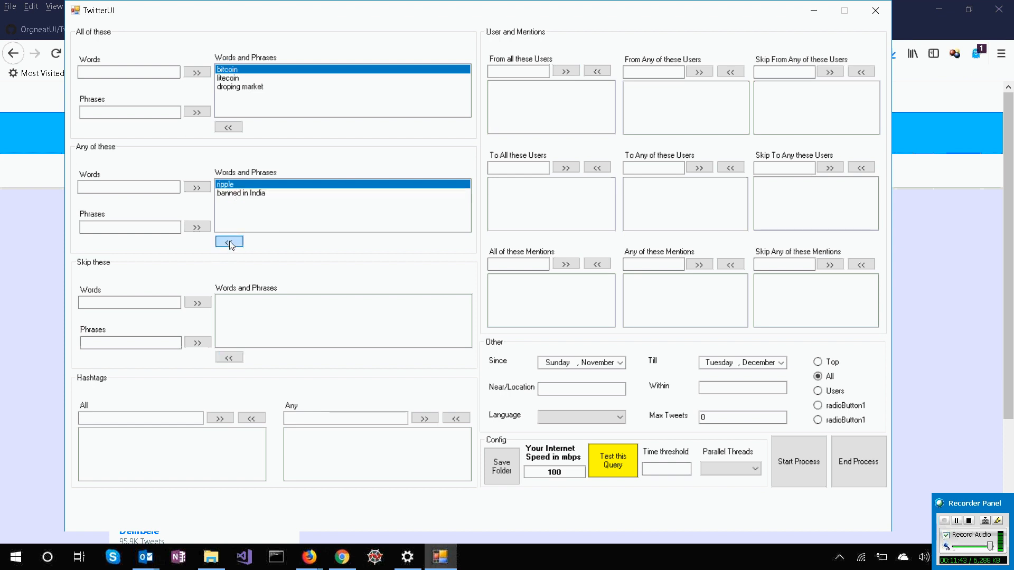
{"action": "left_click", "coordinate": [229, 242]}
{"action": "left_click", "coordinate": [244, 185]}
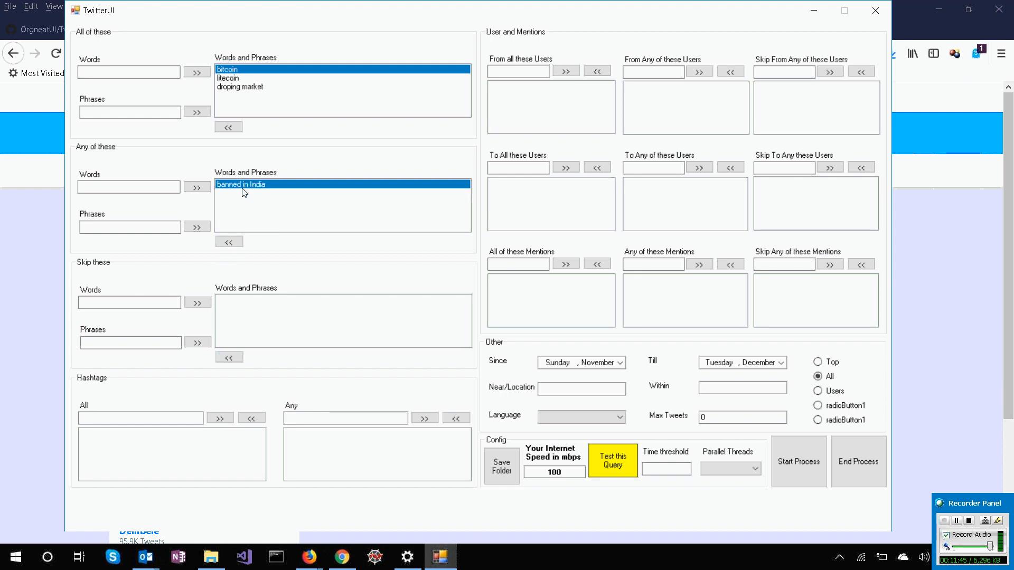
{"action": "left_click", "coordinate": [229, 242]}
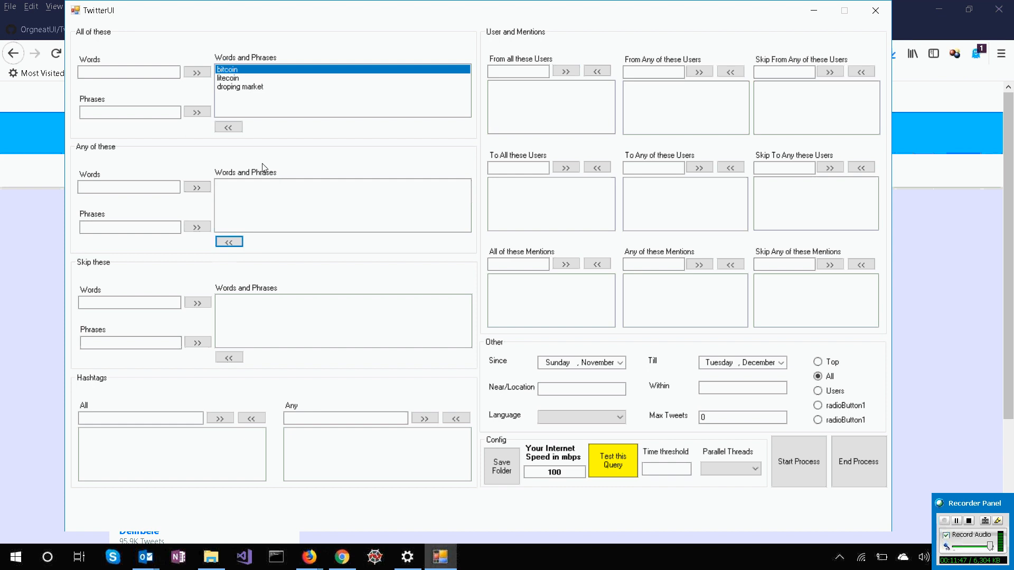
Remove the phrase "droping market" from the All of these search list.
{"action": "left_click", "coordinate": [255, 87]}
{"action": "left_click", "coordinate": [230, 72]}
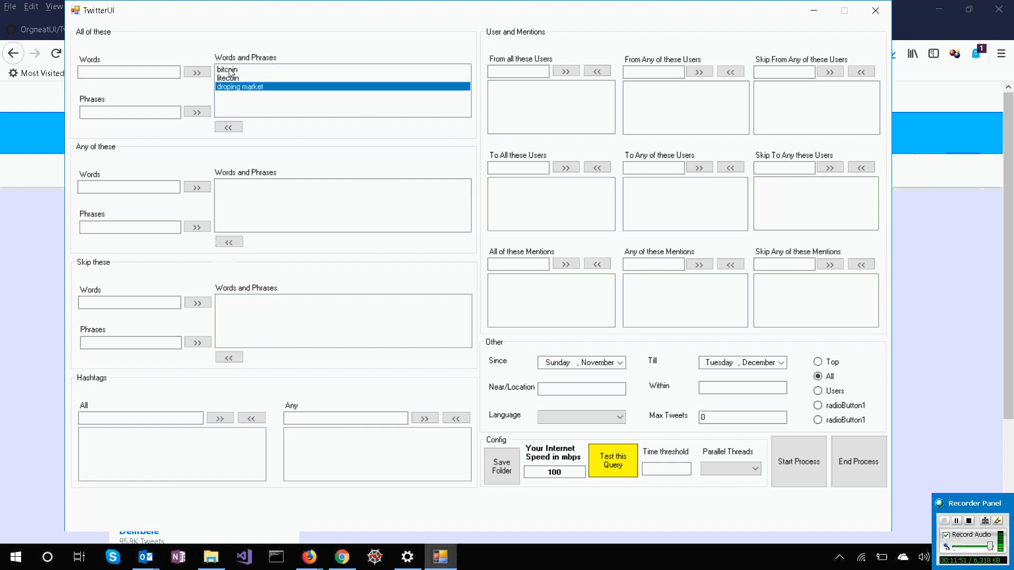
{"action": "left_click", "coordinate": [228, 127]}
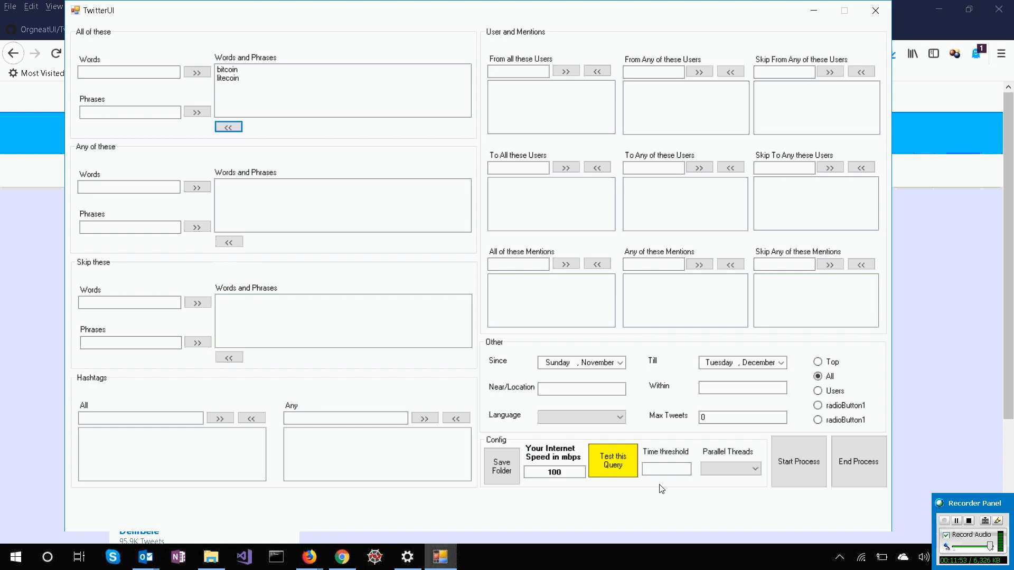
Test the simplified bitcoin and litecoin query and copy its generated Twitter link.
{"action": "left_click", "coordinate": [606, 465]}
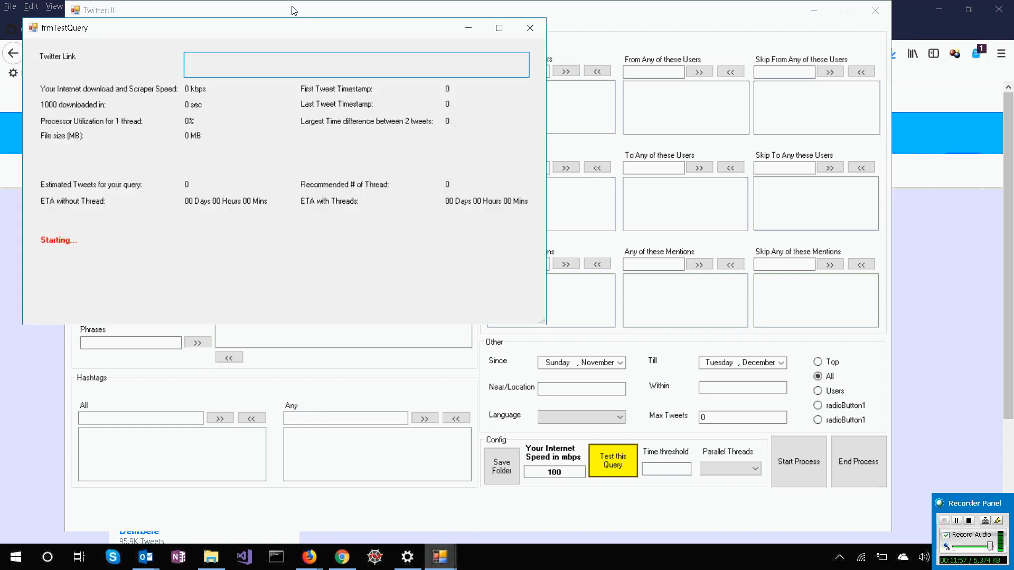
{"action": "left_click_drag", "start_coordinate": [278, 35], "coordinate": [390, 79]}
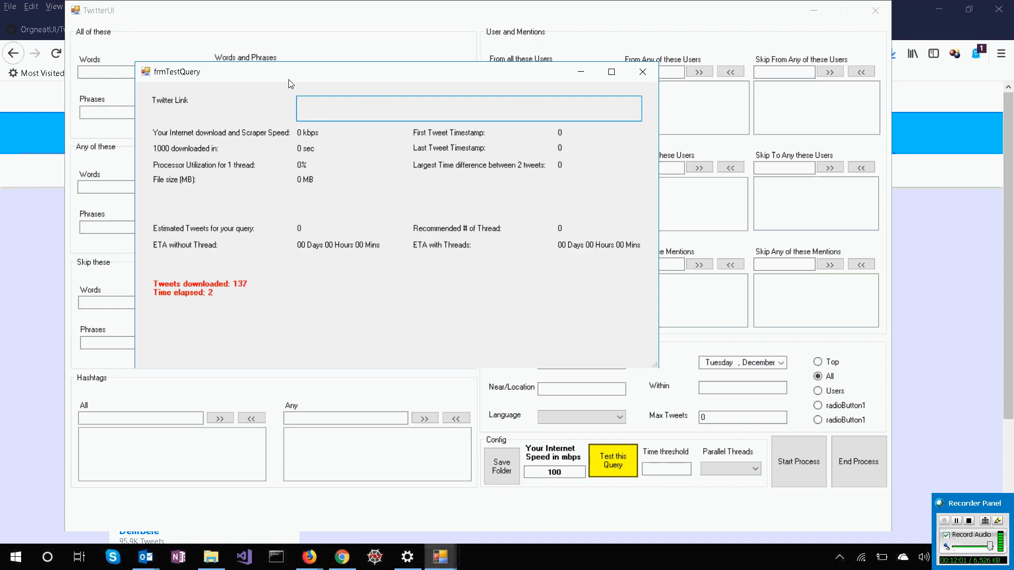
{"action": "left_click_drag", "start_coordinate": [289, 80], "coordinate": [395, 158]}
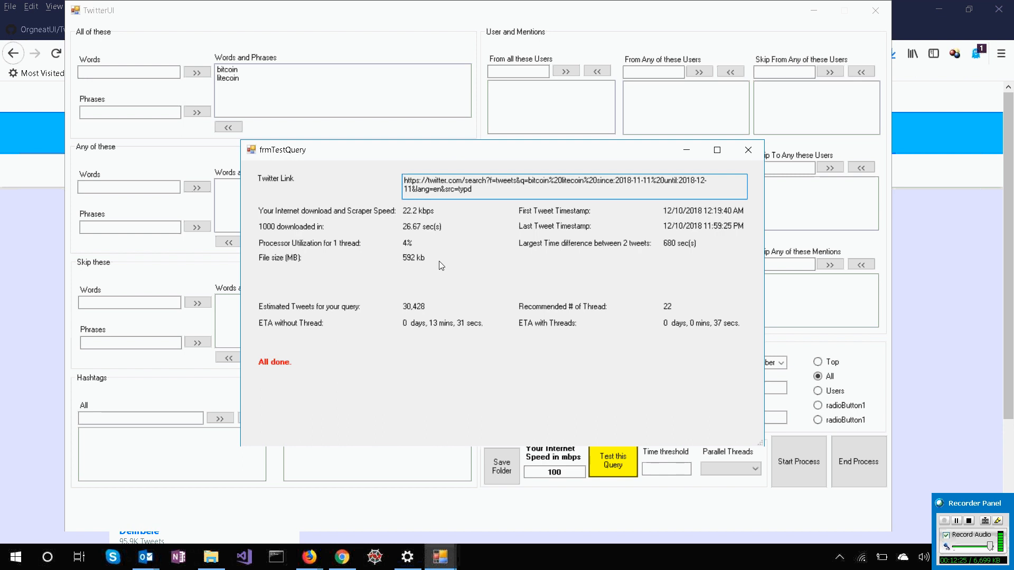
{"action": "left_click", "coordinate": [491, 192]}
{"action": "key", "text": "ctrl+a"}
{"action": "key", "text": "ctrl+c"}
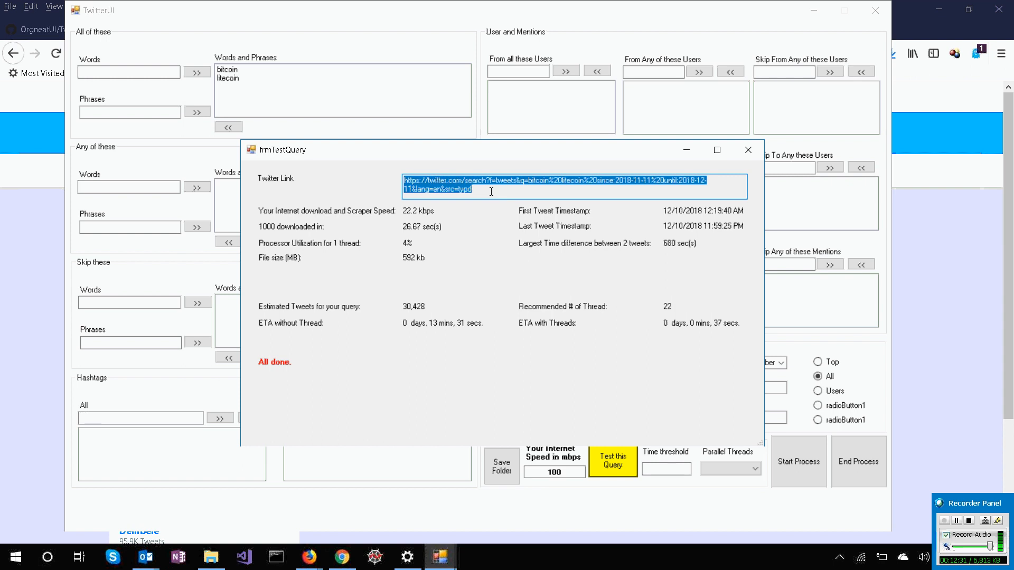
Switch to Firefox and load the new link in the Twitter search tab to check for matching tweets.
{"action": "key", "text": "alt+Tab"}
{"action": "key", "text": "alt+Tab"}
{"action": "left_click", "coordinate": [384, 53]}
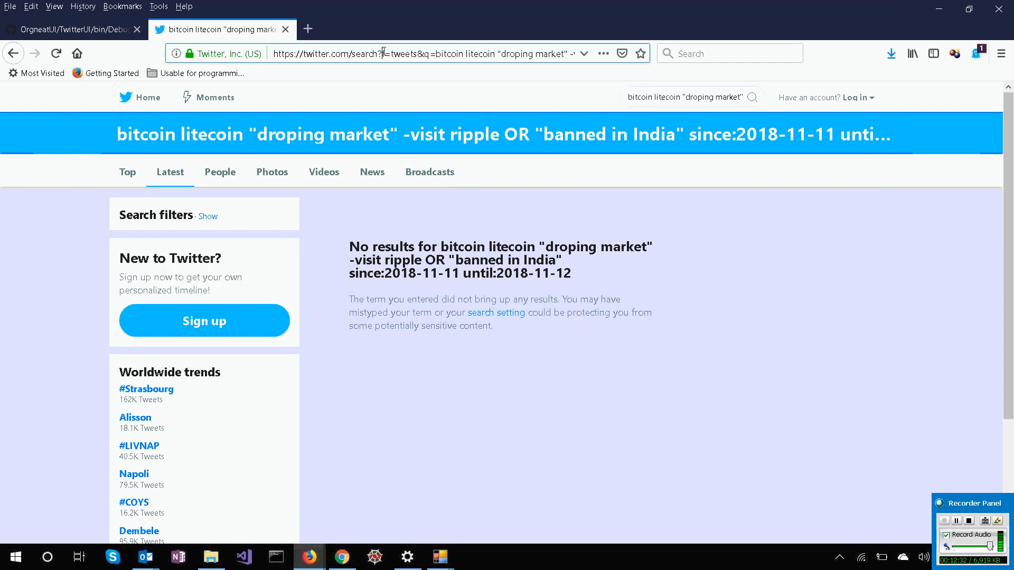
{"action": "key", "text": "ctrl+v"}
{"action": "key", "text": "Return"}
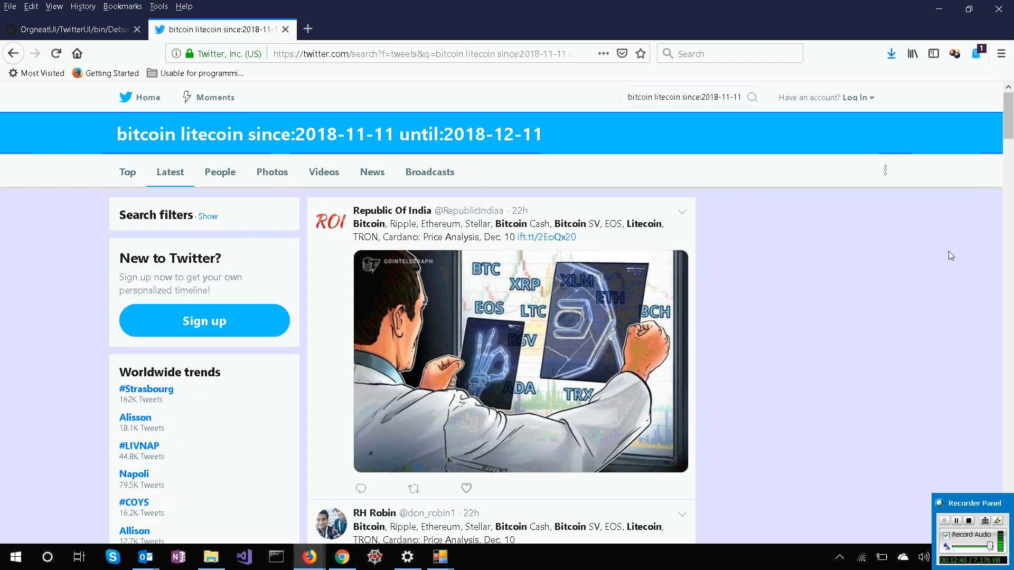
Check the search terms and the since and until dates in Twitter's search box and results heading.
{"action": "left_click", "coordinate": [659, 98]}
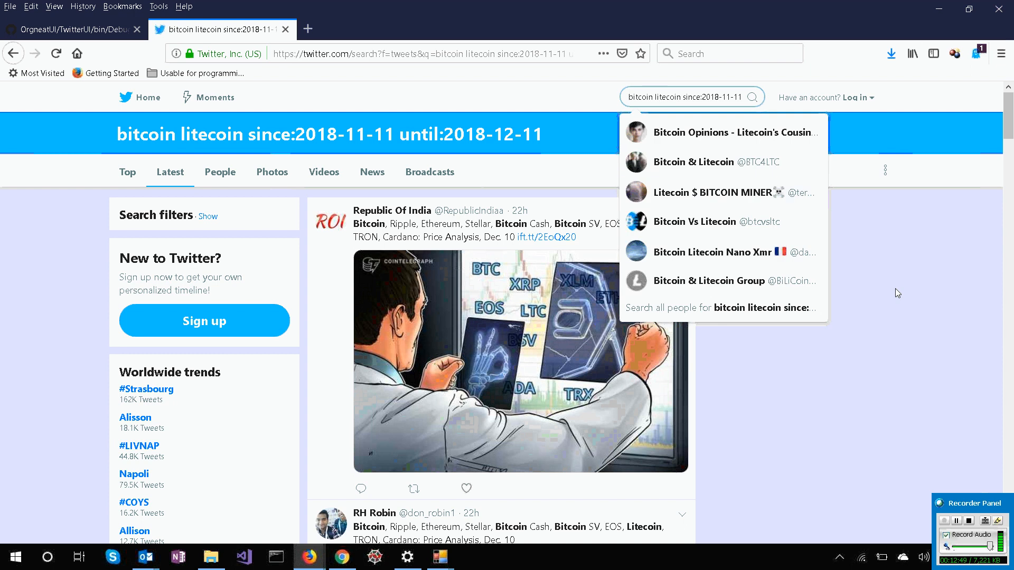
{"action": "key", "text": "Right"}
{"action": "key", "text": "Right"}
{"action": "key", "text": "Right"}
{"action": "key", "text": "Right"}
{"action": "key", "text": "Right"}
{"action": "key", "text": "Right"}
{"action": "key", "text": "Right"}
{"action": "key", "text": "Right"}
{"action": "key", "text": "Right"}
{"action": "key", "text": "Right"}
{"action": "key", "text": "Right"}
{"action": "key", "text": "Right"}
{"action": "key", "text": "Right"}
{"action": "key", "text": "Right"}
{"action": "key", "text": "Right"}
{"action": "key", "text": "Right"}
{"action": "key", "text": "Right"}
{"action": "key", "text": "Right"}
{"action": "key", "text": "Right"}
{"action": "key", "text": "Right"}
{"action": "left_click", "coordinate": [895, 289]}
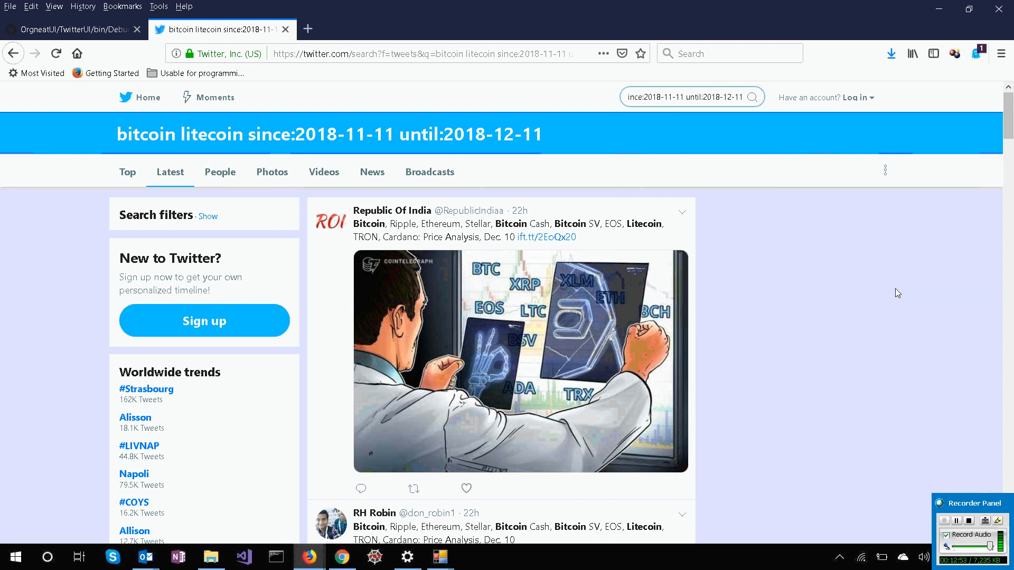
{"action": "left_click_drag", "start_coordinate": [112, 136], "coordinate": [584, 161]}
{"action": "left_click", "coordinate": [585, 161]}
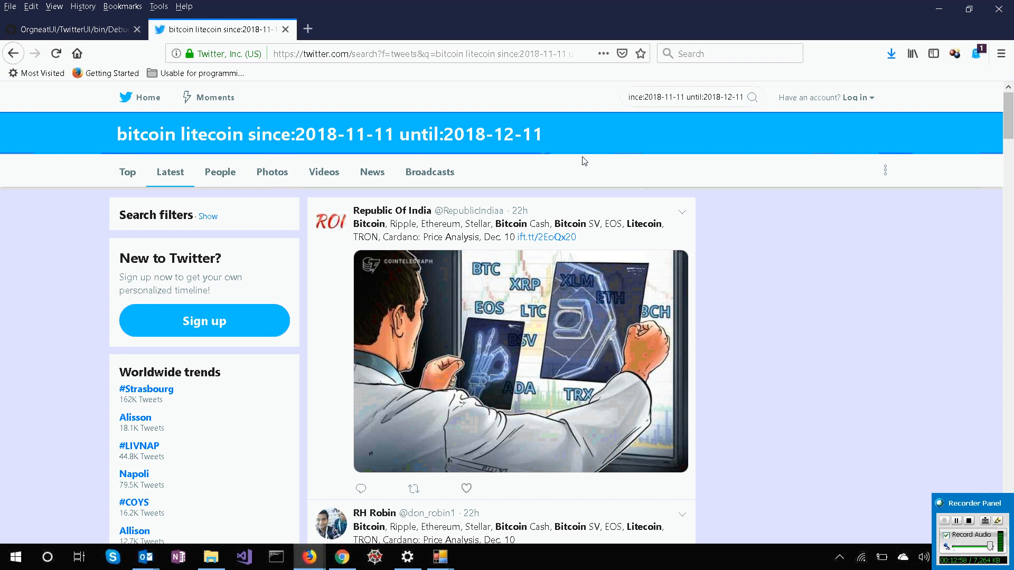
Switch back to TwitterUI, dismiss the mail notification, review the query test's estimates and close the test results.
{"action": "key", "text": "alt+Tab"}
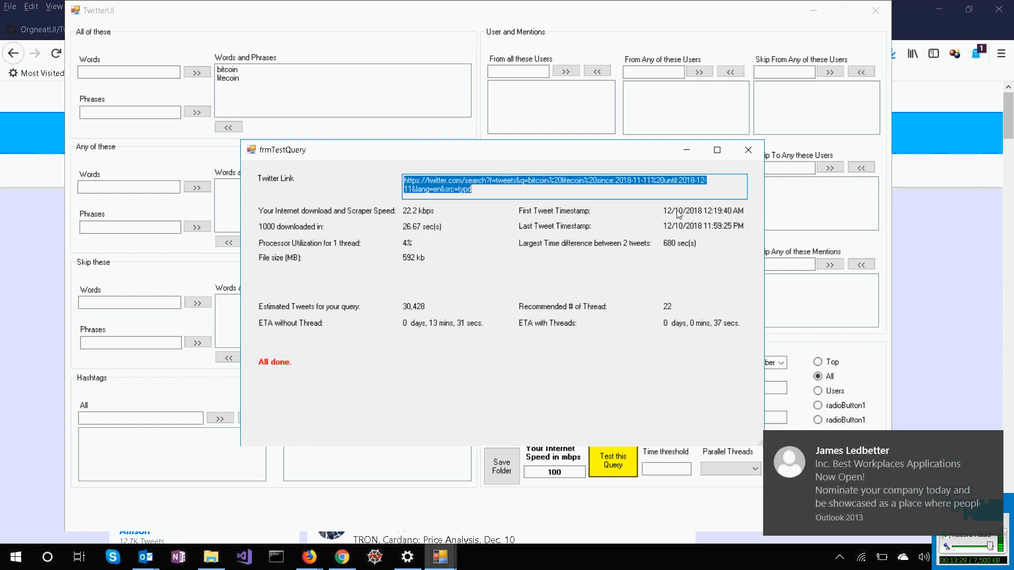
{"action": "left_click", "coordinate": [990, 440]}
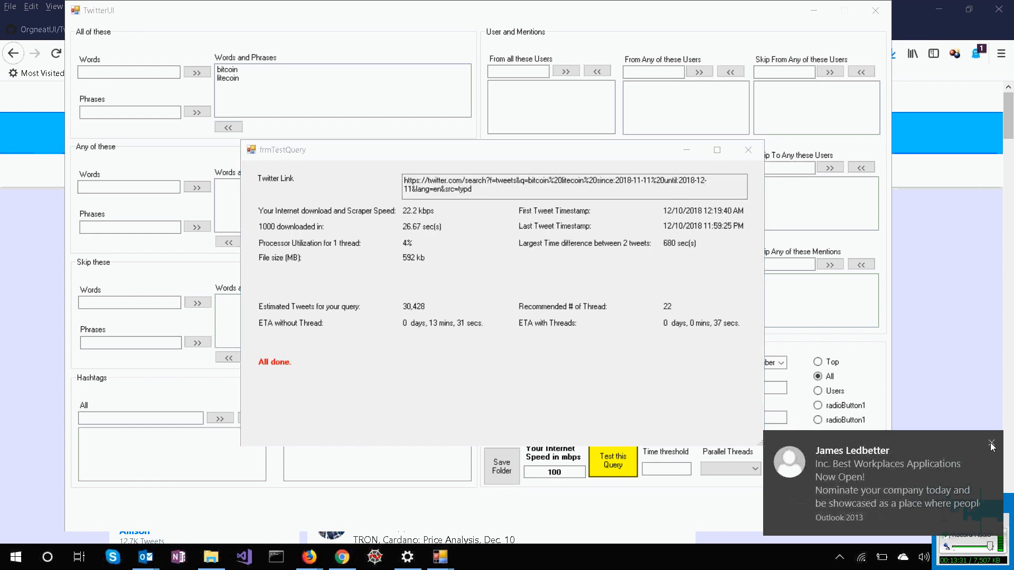
{"action": "left_click", "coordinate": [704, 275]}
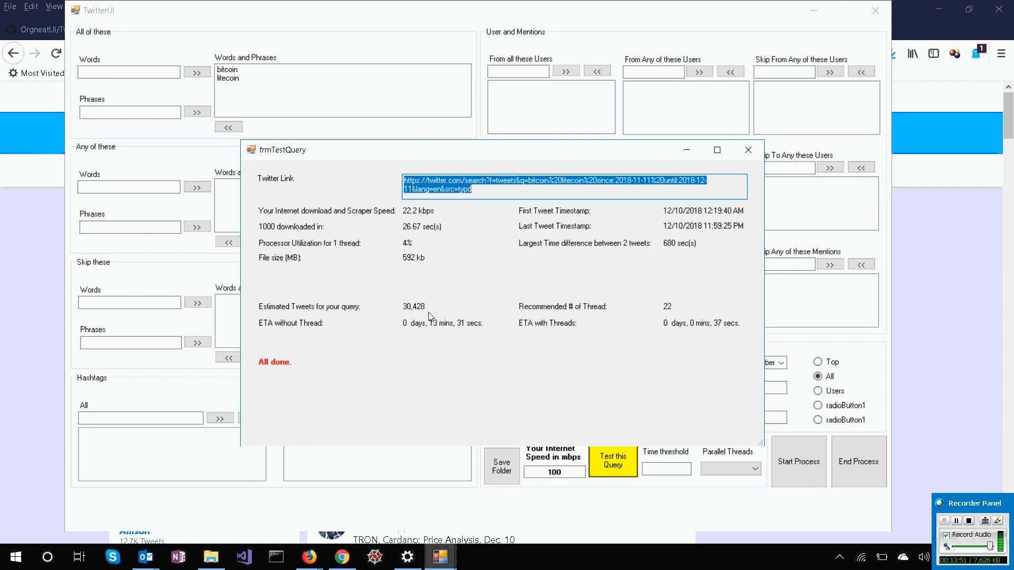
{"action": "left_click_drag", "start_coordinate": [528, 151], "coordinate": [534, 130]}
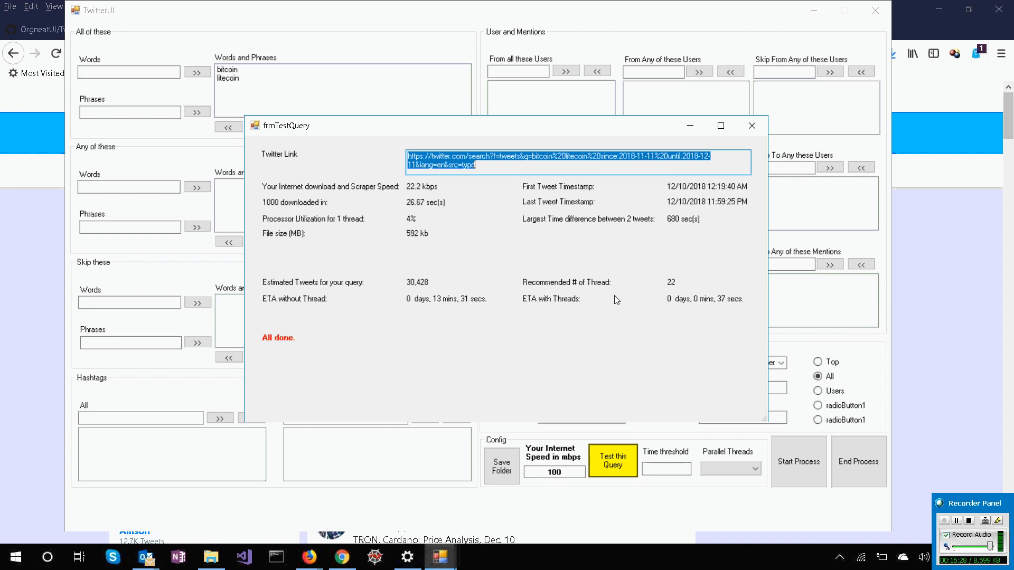
{"action": "left_click", "coordinate": [752, 126]}
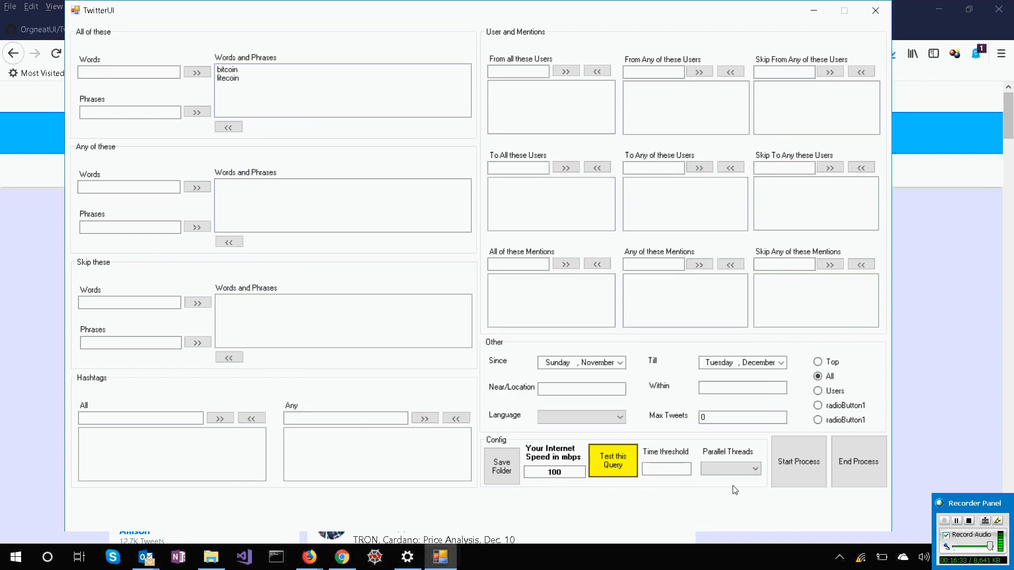
Set Parallel Threads to 5 and start the tweet download process.
{"action": "left_click", "coordinate": [743, 470]}
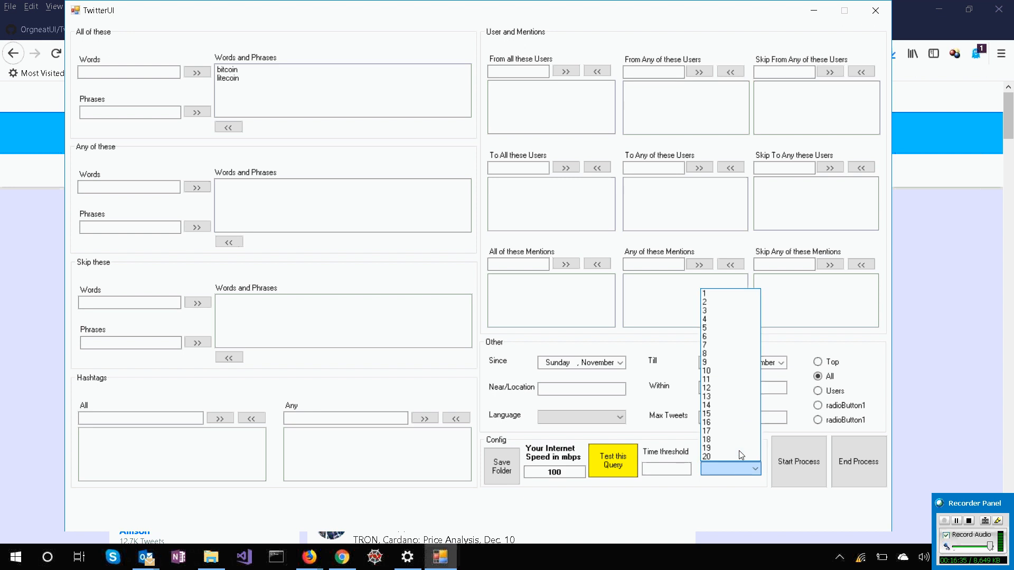
{"action": "left_click", "coordinate": [735, 328]}
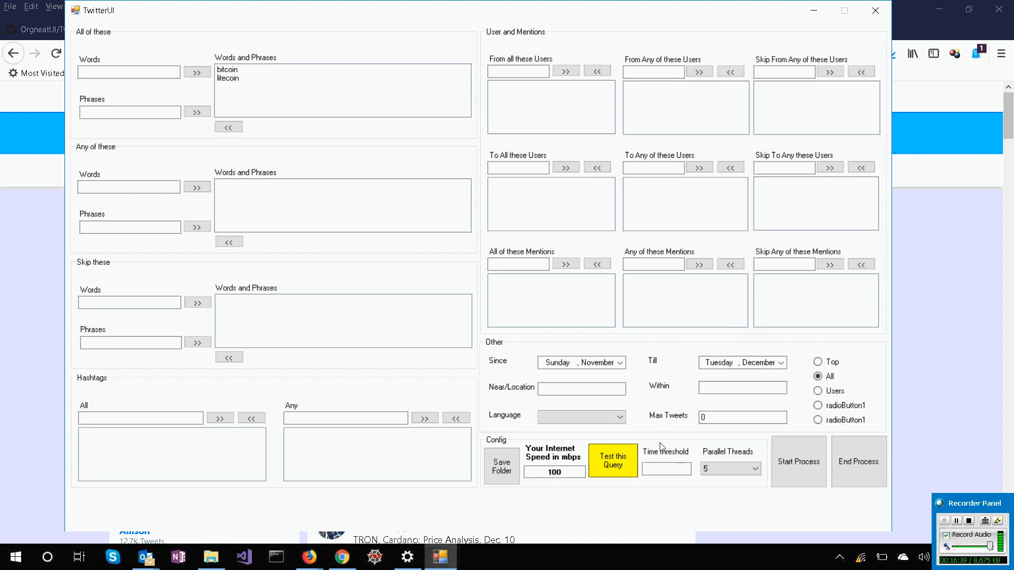
{"action": "left_click", "coordinate": [659, 470]}
{"action": "left_click", "coordinate": [788, 473]}
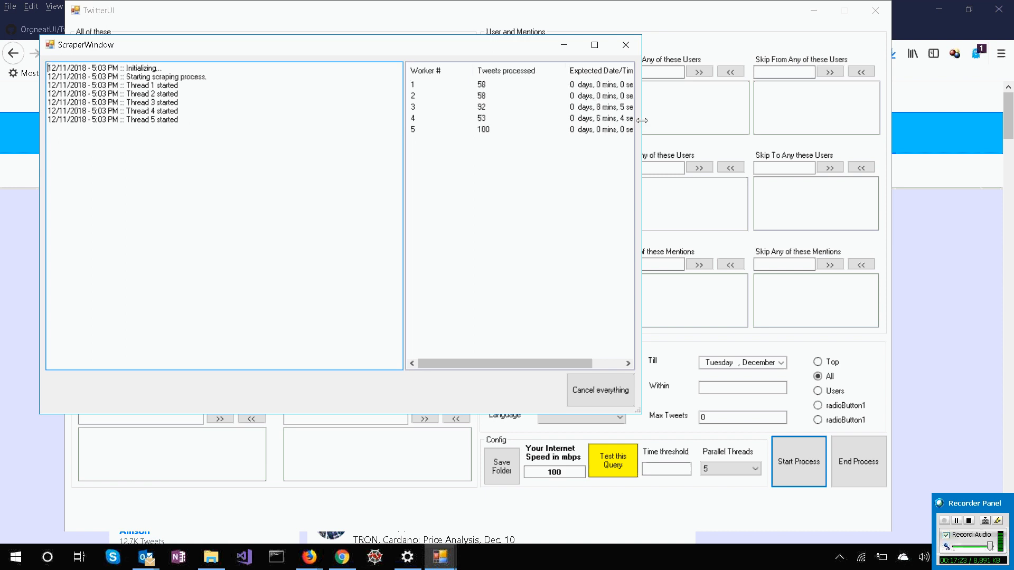
Narrow the Tweets processed column to show the expected times in full and cancel all scraping threads.
{"action": "left_click_drag", "start_coordinate": [641, 120], "coordinate": [653, 123]}
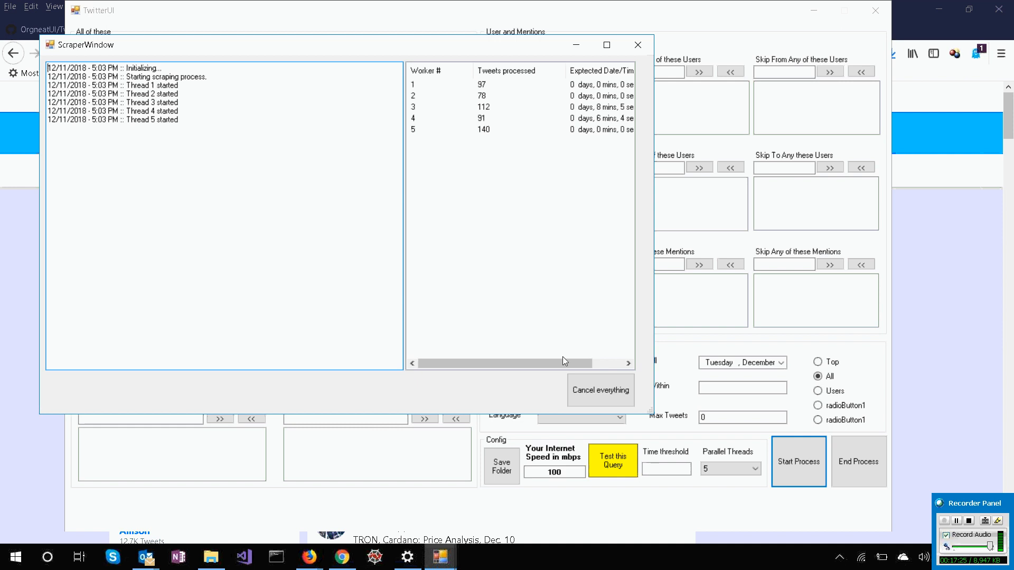
{"action": "left_click_drag", "start_coordinate": [565, 71], "coordinate": [533, 70]}
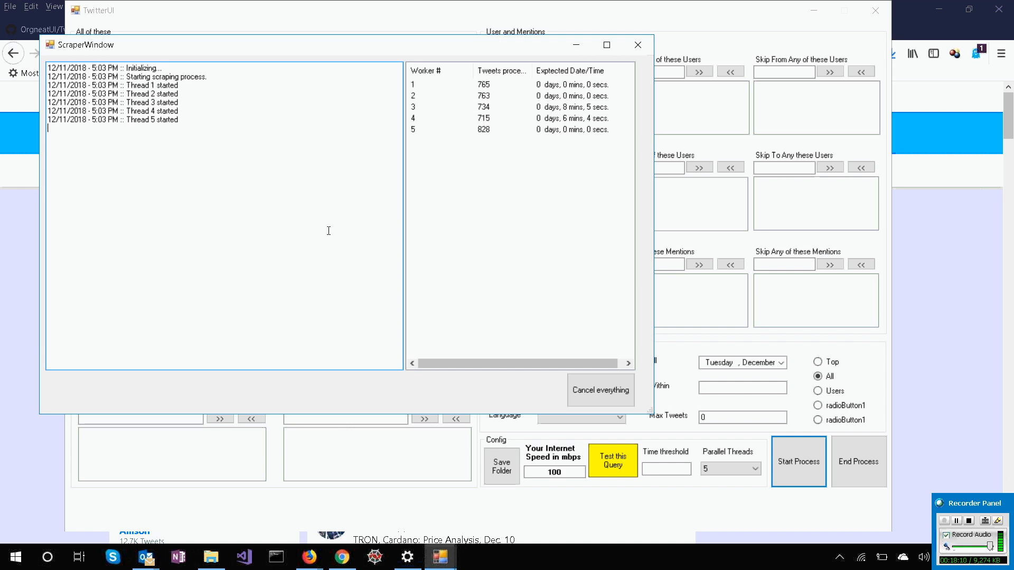
{"action": "left_click", "coordinate": [599, 396]}
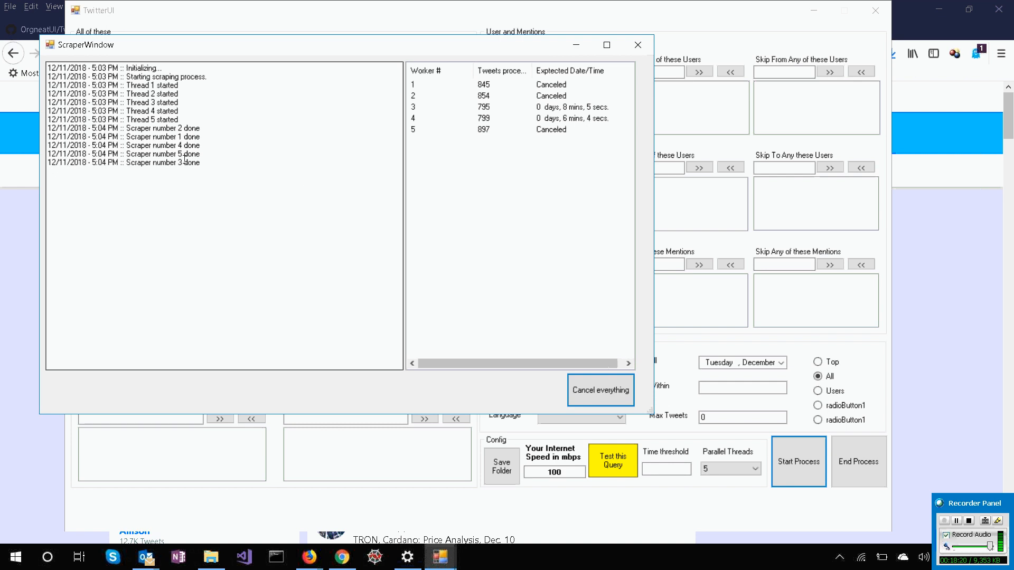
Examine the scraper completion entries in the log and the status of workers 3 and 4.
{"action": "left_click_drag", "start_coordinate": [242, 167], "coordinate": [34, 128]}
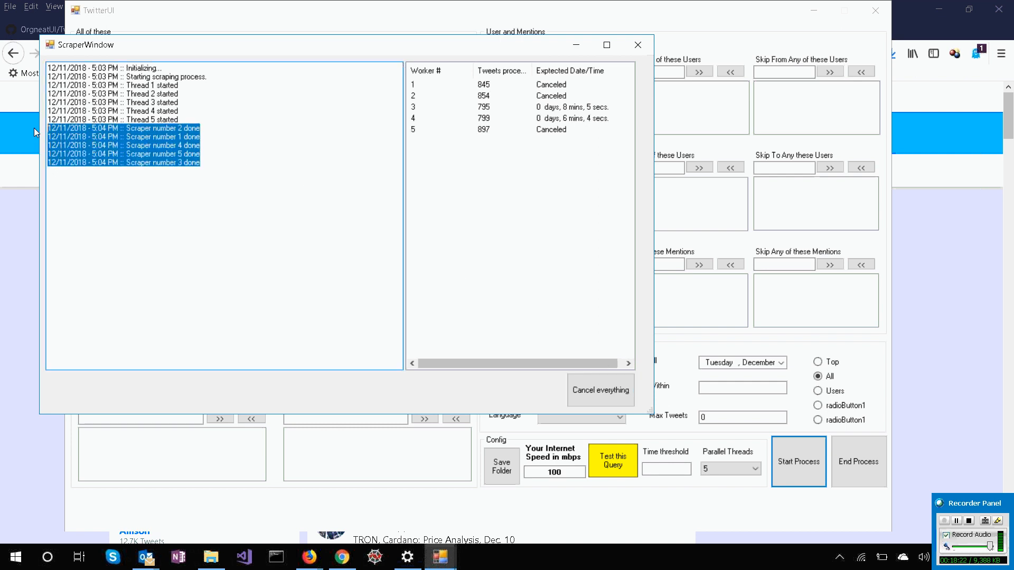
{"action": "left_click", "coordinate": [553, 111]}
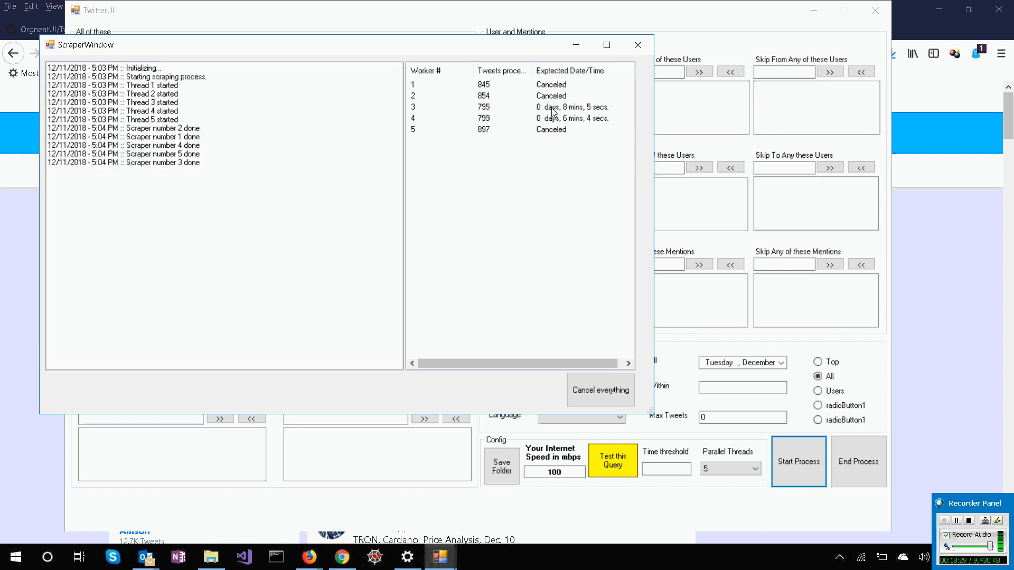
{"action": "left_click", "coordinate": [413, 107]}
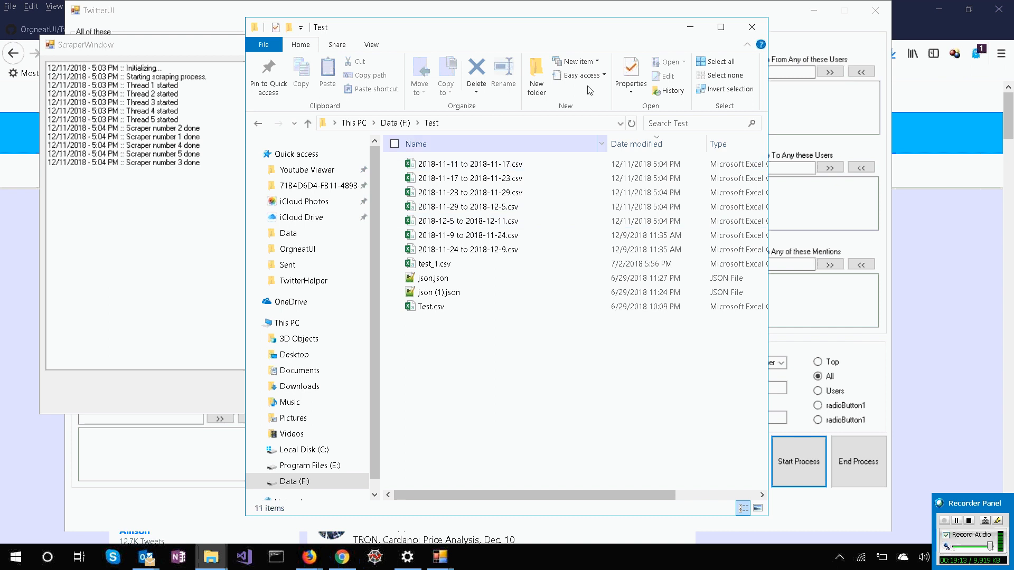
In File Explorer's Test folder, maximize the window and select the five CSV files covering 2018-11-11 to 2018-12-11.
{"action": "double_click", "coordinate": [619, 35]}
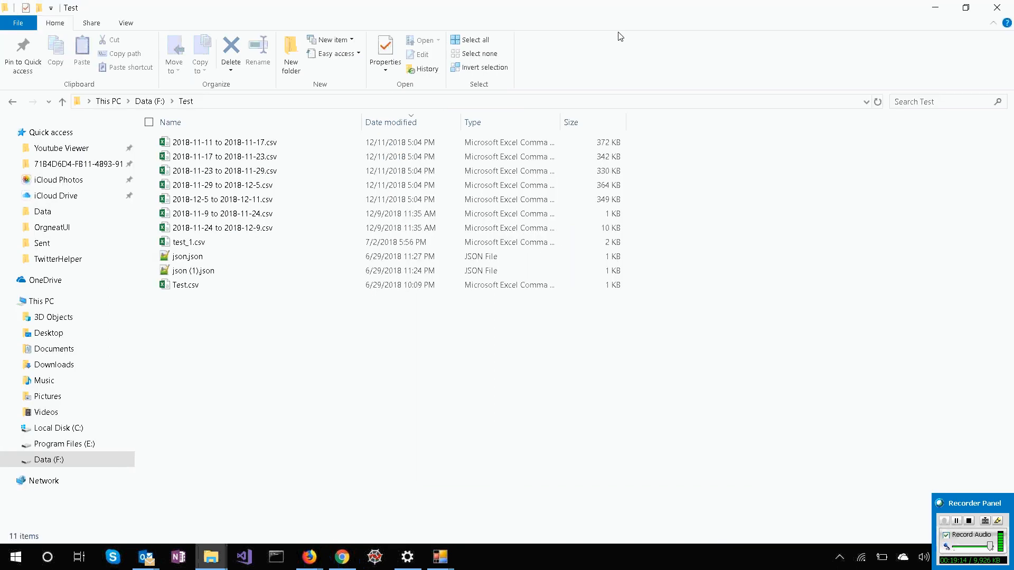
{"action": "left_click", "coordinate": [470, 200]}
{"action": "left_click", "coordinate": [418, 142], "text": "shift"}
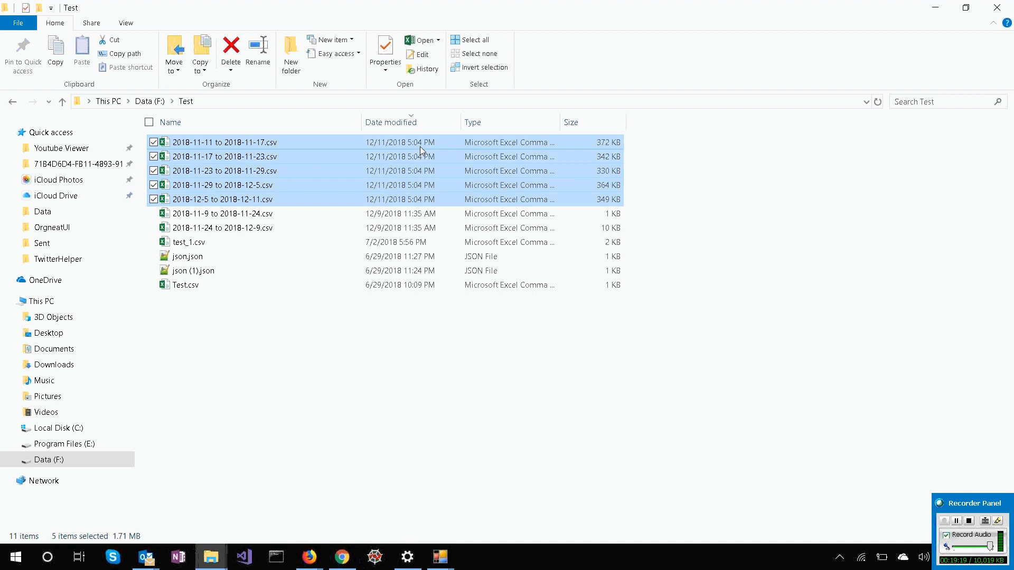
Restore the Test folder window, reposition it and widen it until the Size column shows fully.
{"action": "double_click", "coordinate": [412, 5]}
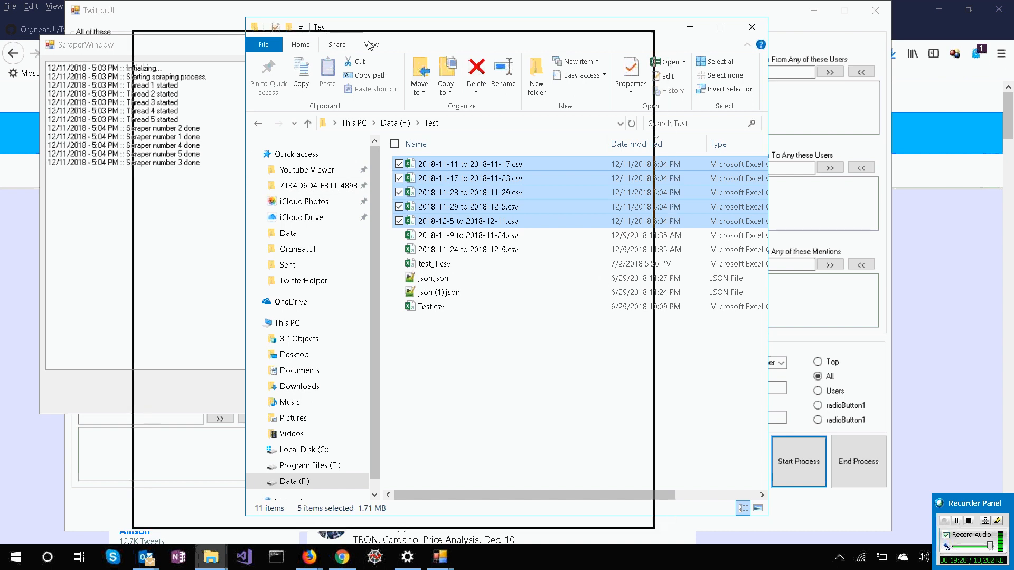
{"action": "left_click_drag", "start_coordinate": [370, 45], "coordinate": [353, 25]}
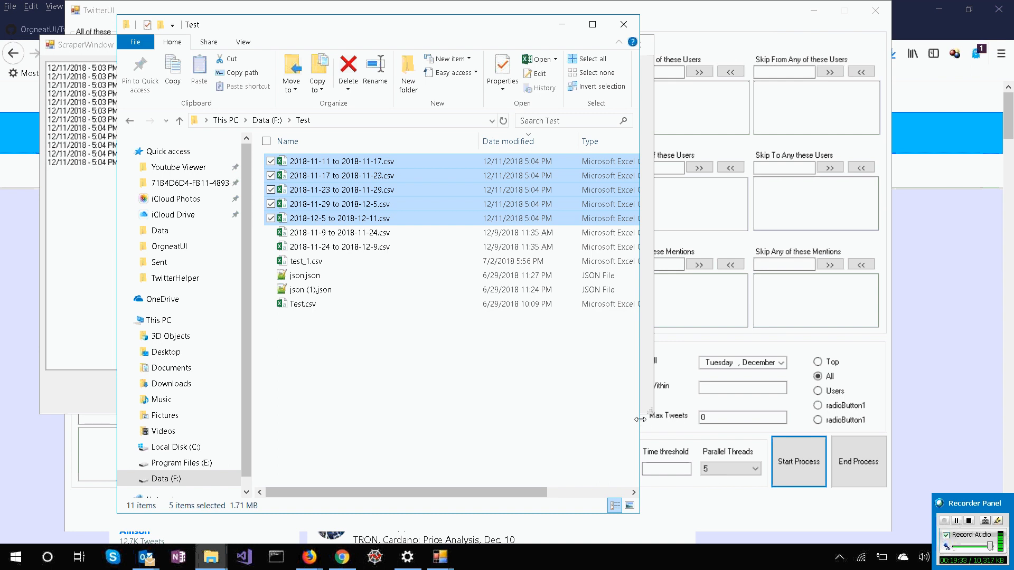
{"action": "left_click_drag", "start_coordinate": [639, 419], "coordinate": [718, 419]}
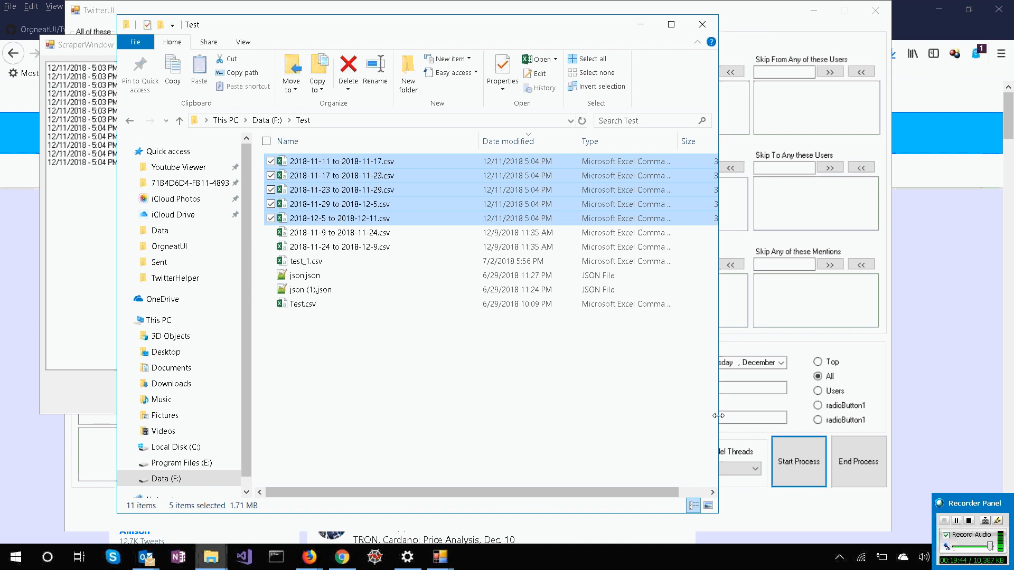
{"action": "left_click_drag", "start_coordinate": [719, 416], "coordinate": [763, 424]}
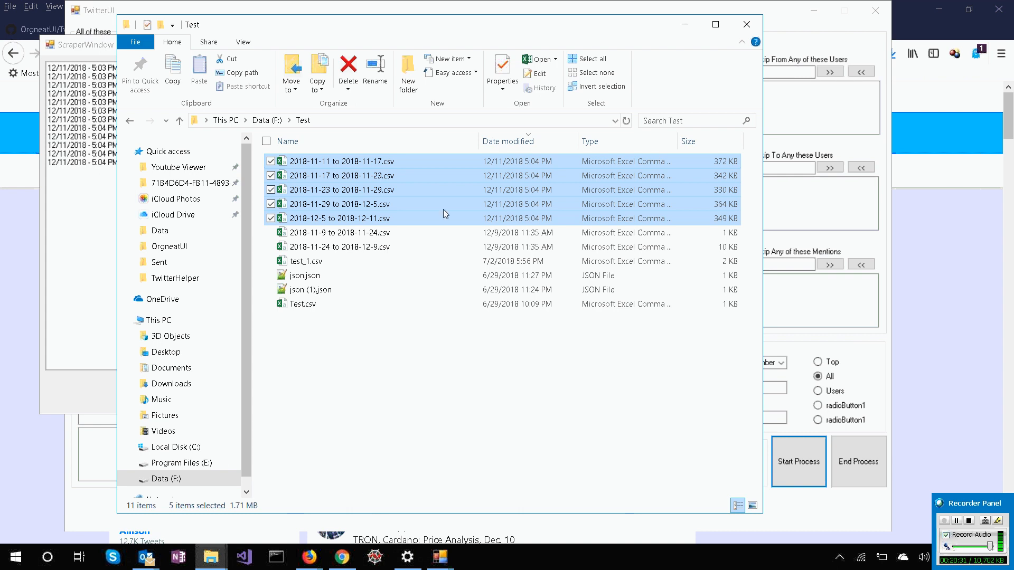
Open 2018-12-5 to 2018-12-11.csv in Excel and fit the Date column's width to its contents.
{"action": "left_click", "coordinate": [389, 437]}
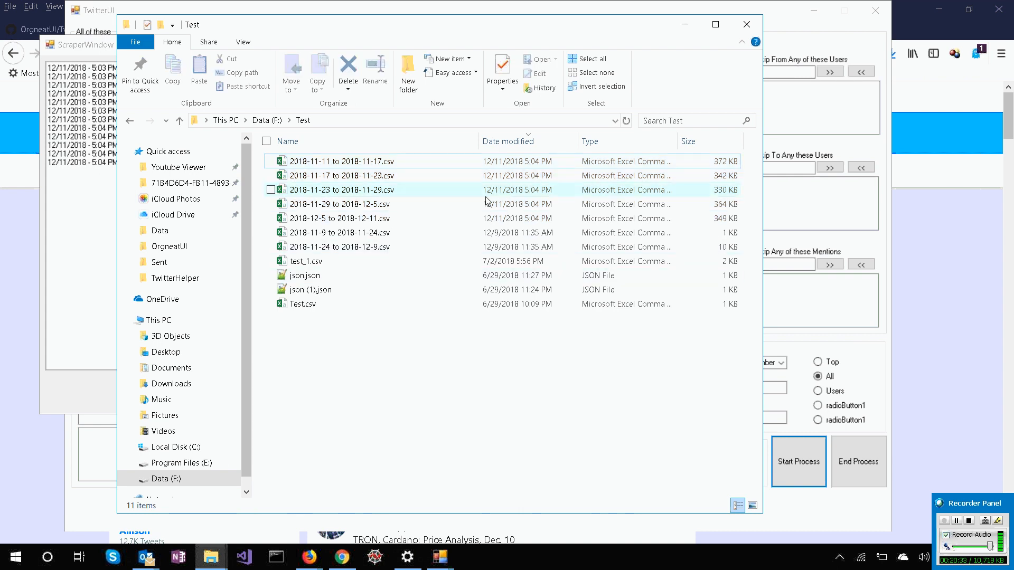
{"action": "left_click", "coordinate": [477, 218]}
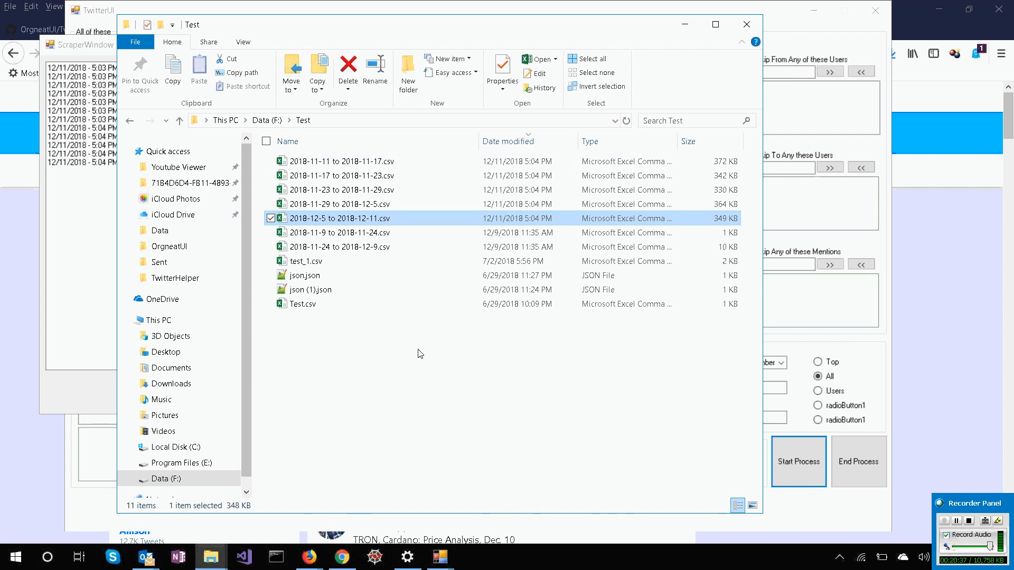
{"action": "key", "text": "Return"}
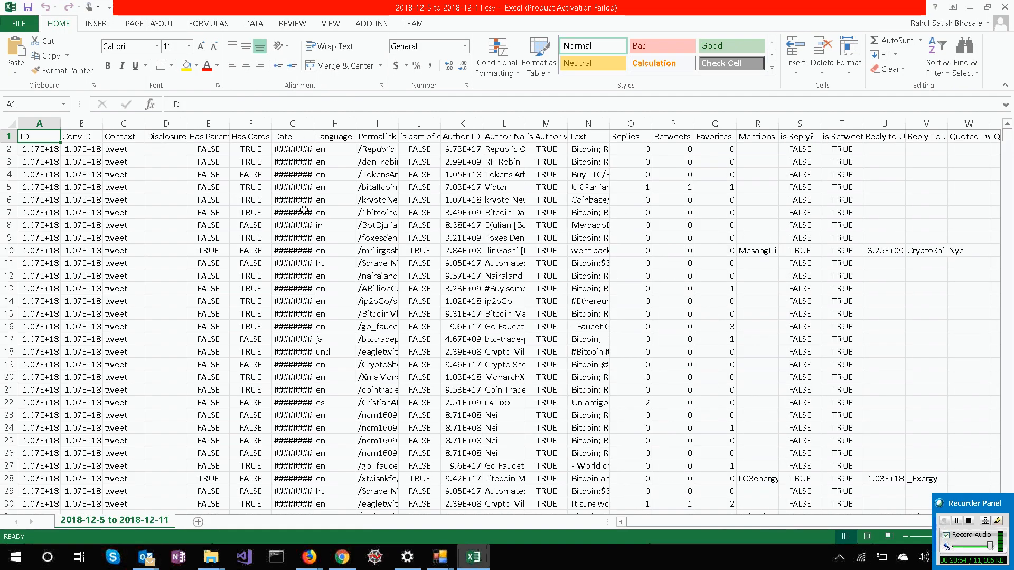
{"action": "left_click", "coordinate": [252, 275]}
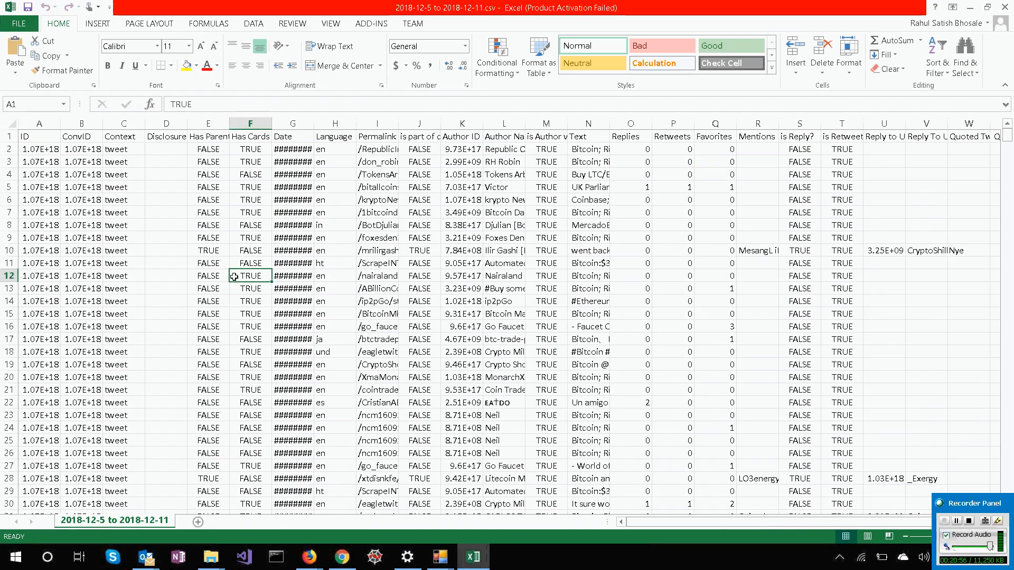
{"action": "double_click", "coordinate": [312, 123]}
Examine the ID, ConvID, Context and Disclosure Type columns and browse through the downloaded tweet rows.
{"action": "left_click", "coordinate": [30, 149]}
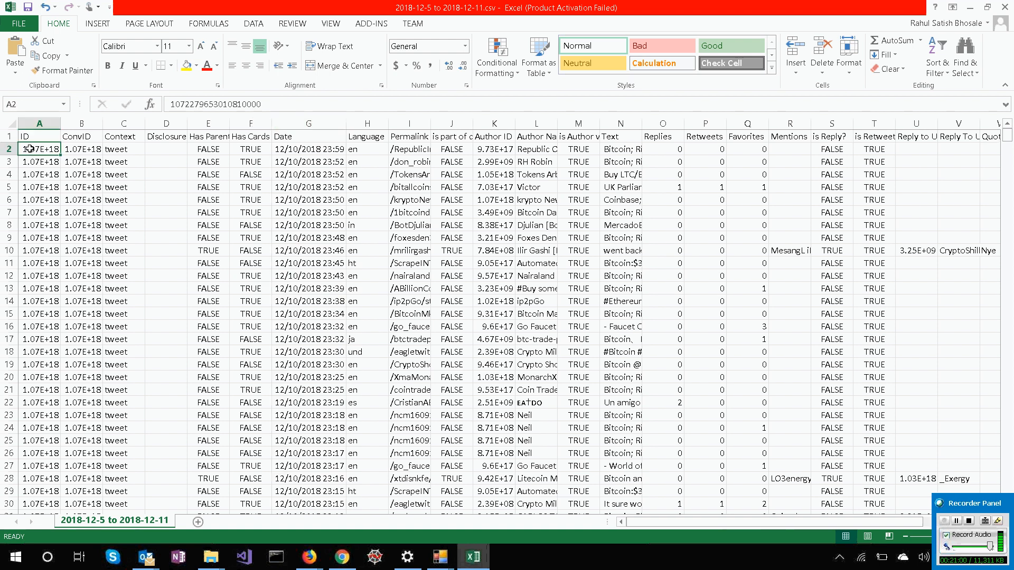
{"action": "left_click", "coordinate": [167, 136]}
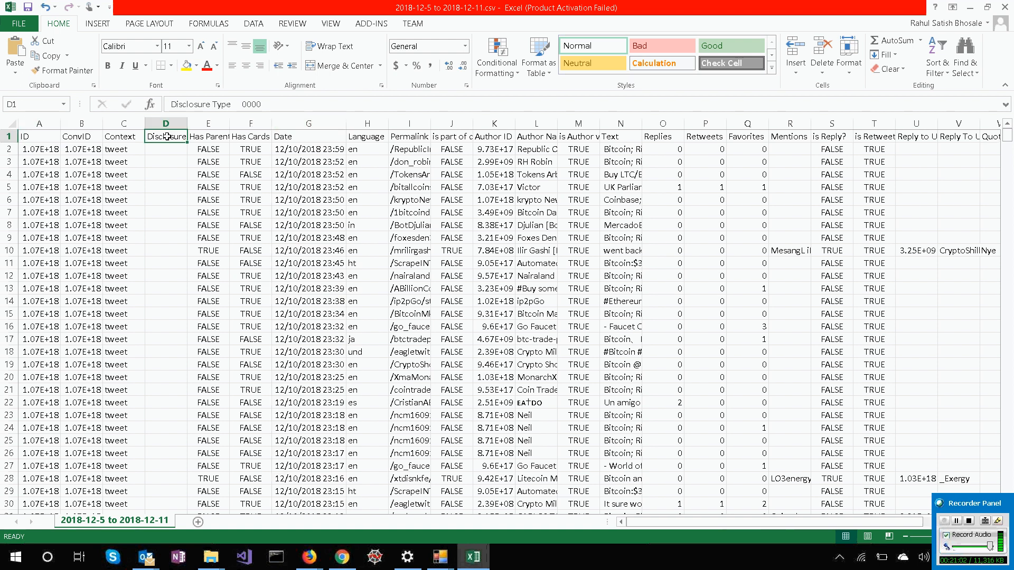
{"action": "left_click", "coordinate": [77, 151]}
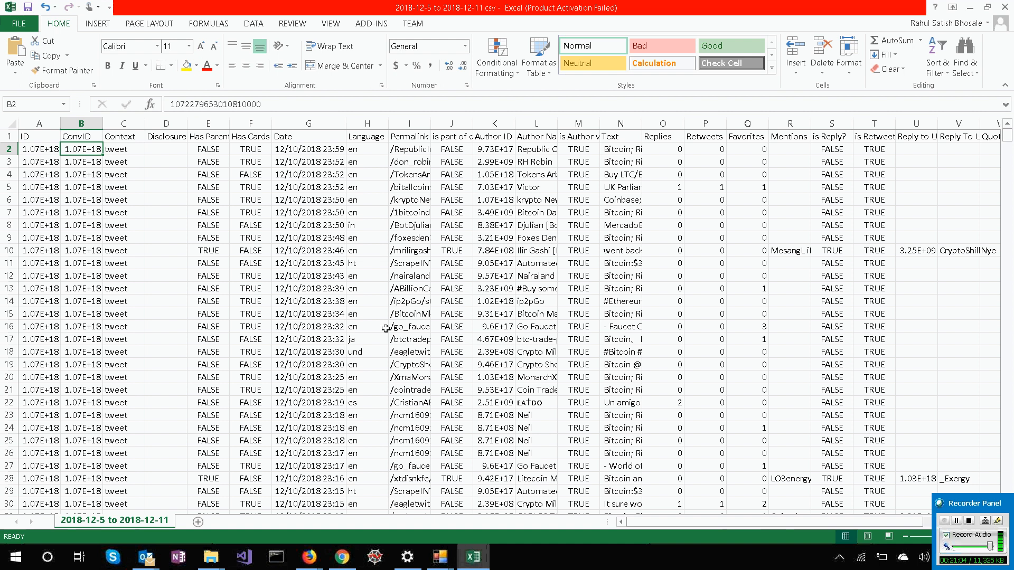
{"action": "key", "text": "Left"}
{"action": "key", "text": "Right"}
{"action": "key", "text": "Right"}
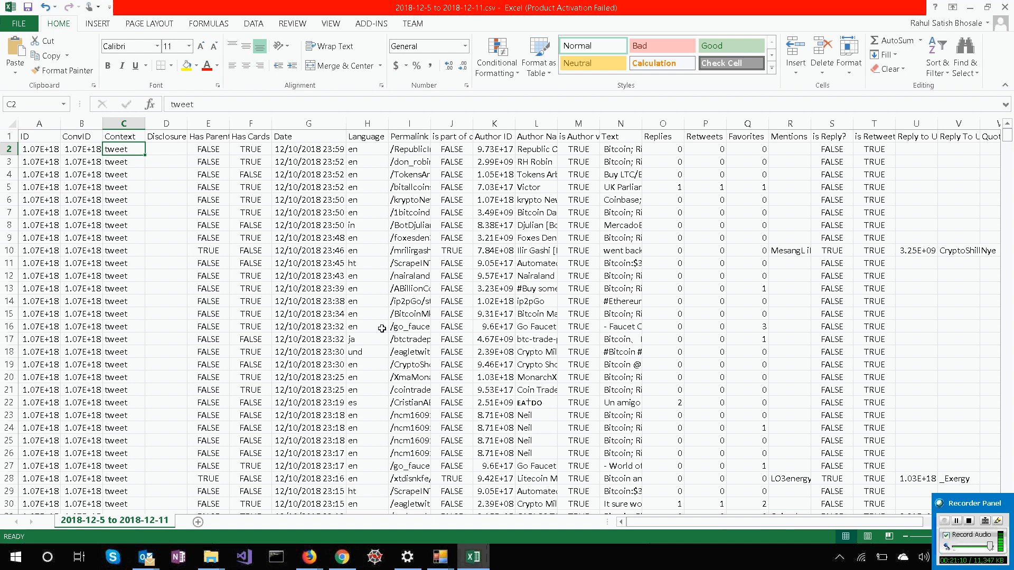
{"action": "scroll", "coordinate": [96, 312], "scroll_direction": "down", "scroll_amount": 13}
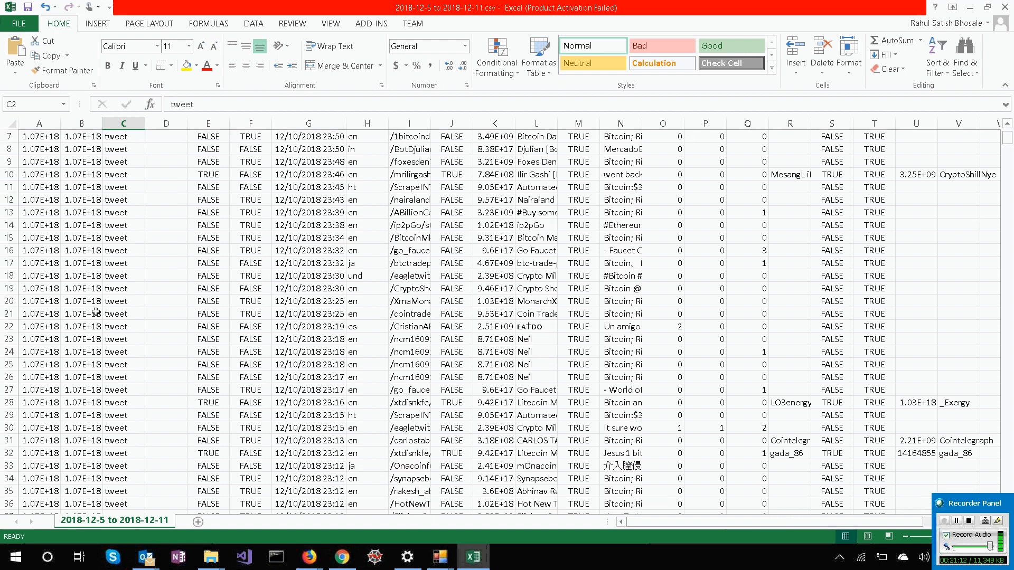
{"action": "scroll", "coordinate": [96, 312], "scroll_direction": "down", "scroll_amount": 20}
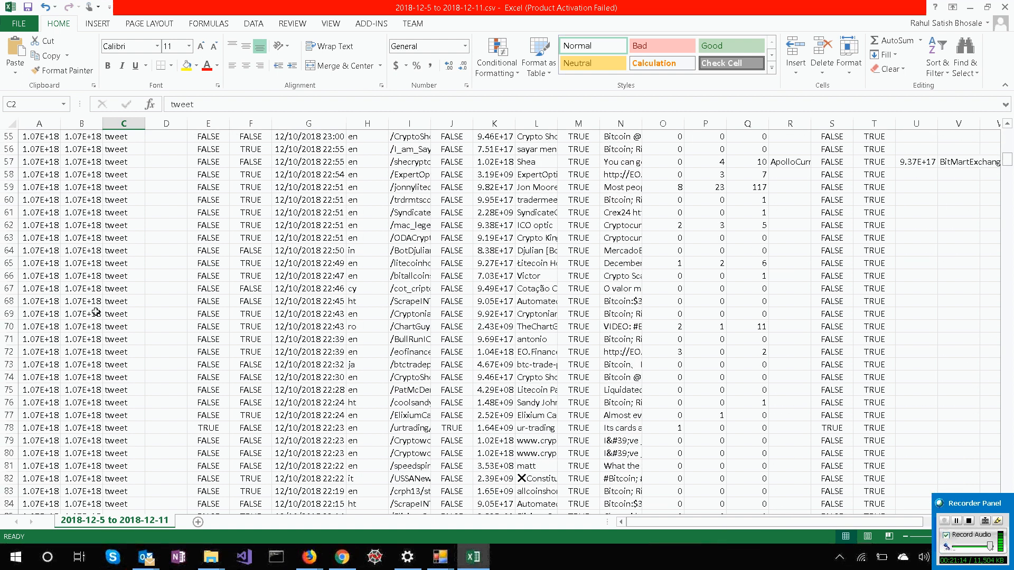
{"action": "scroll", "coordinate": [96, 304], "scroll_direction": "down", "scroll_amount": 20}
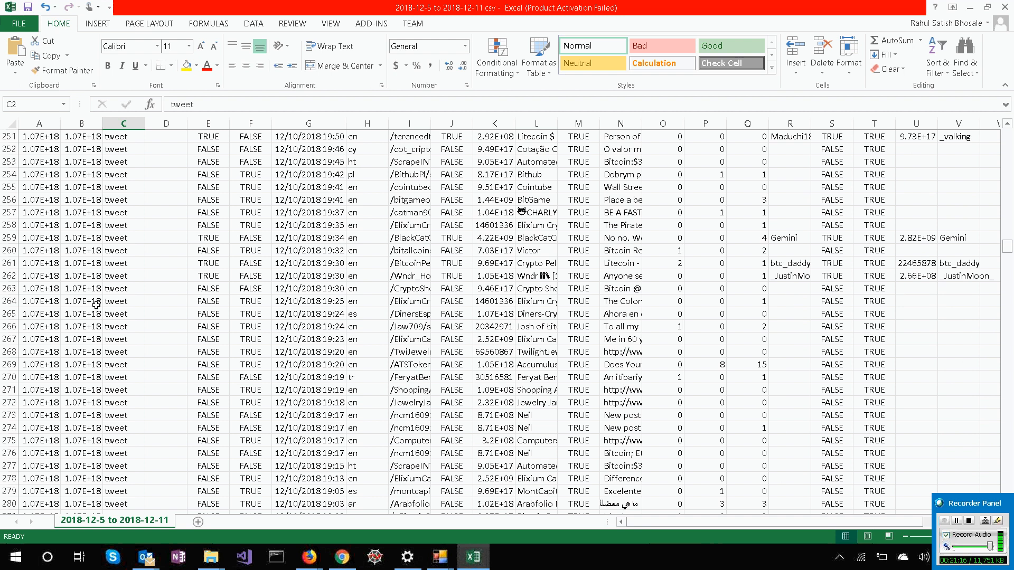
{"action": "scroll", "coordinate": [122, 217], "scroll_direction": "up", "scroll_amount": 20}
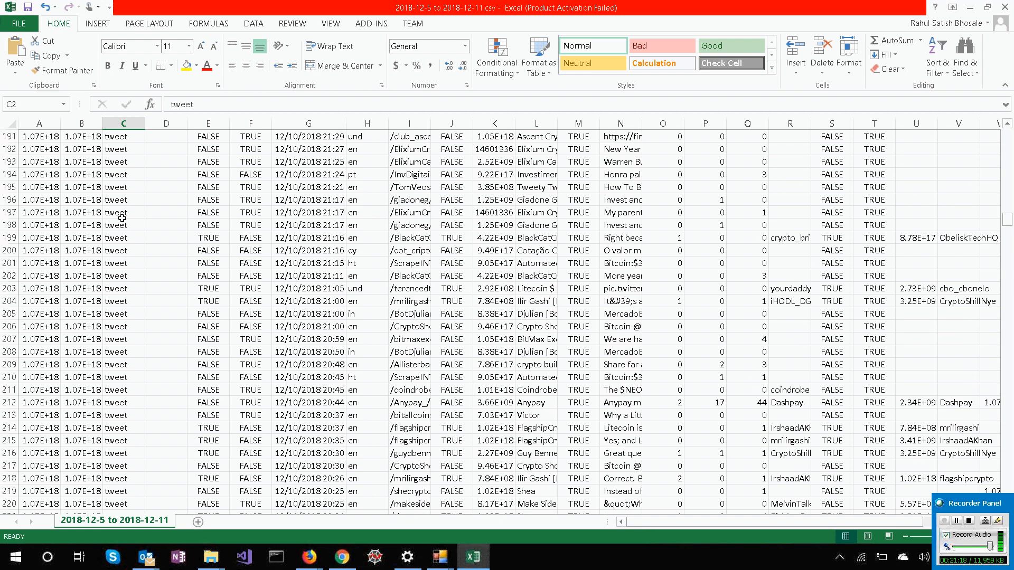
Switch to the ScraperWindow, close it, and return to 2018-12-5 to 2018-12-11.csv in Excel.
{"action": "scroll", "coordinate": [122, 218], "scroll_direction": "up", "scroll_amount": 8}
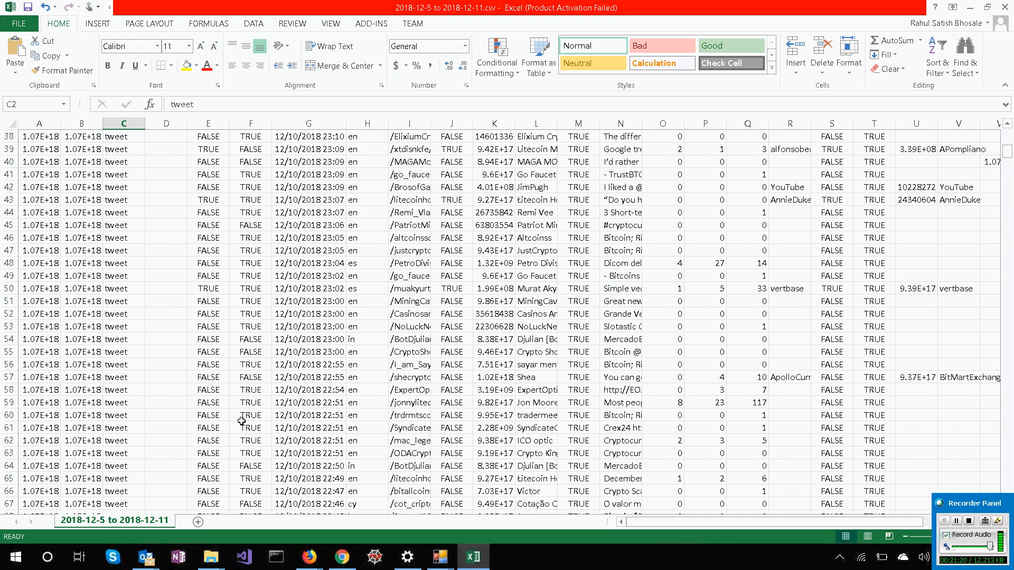
{"action": "mouse_move", "coordinate": [441, 567]}
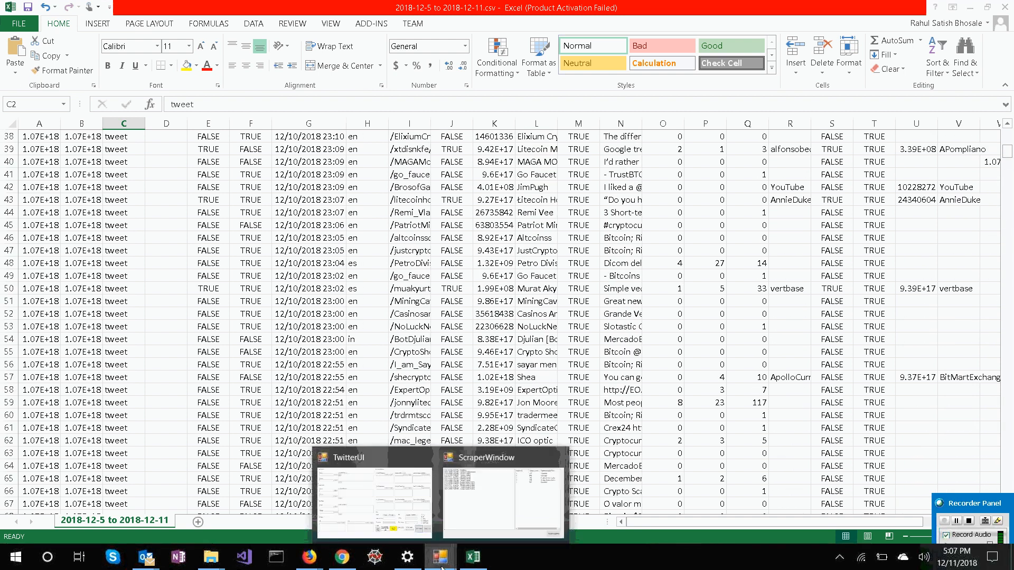
{"action": "left_click", "coordinate": [468, 490]}
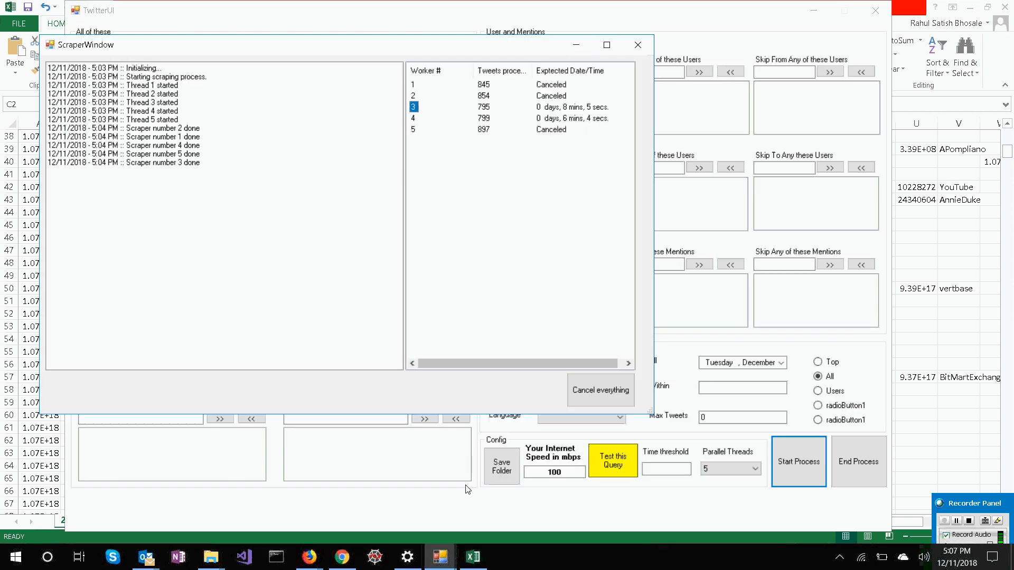
{"action": "left_click", "coordinate": [637, 44]}
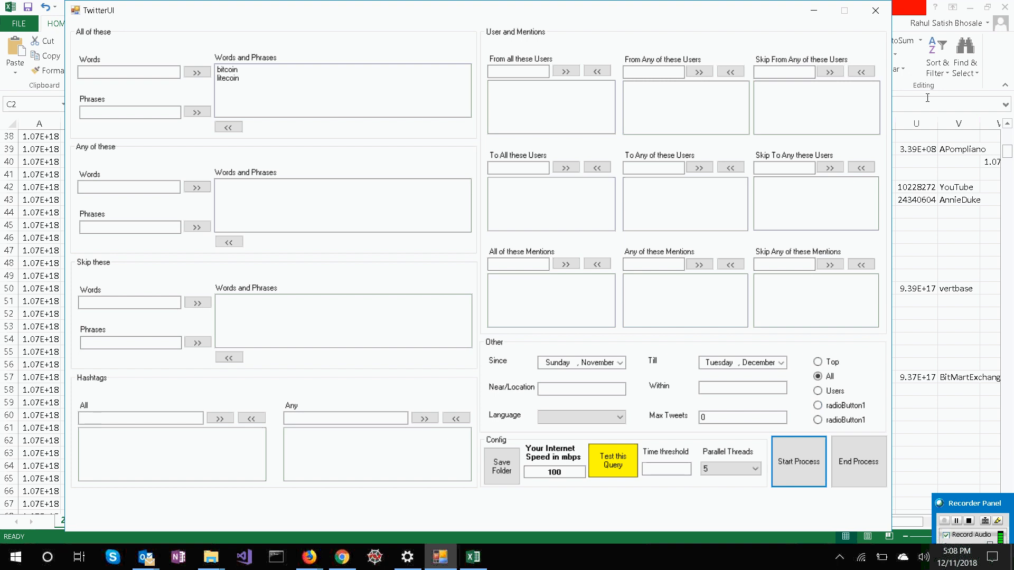
{"action": "left_click", "coordinate": [900, 257]}
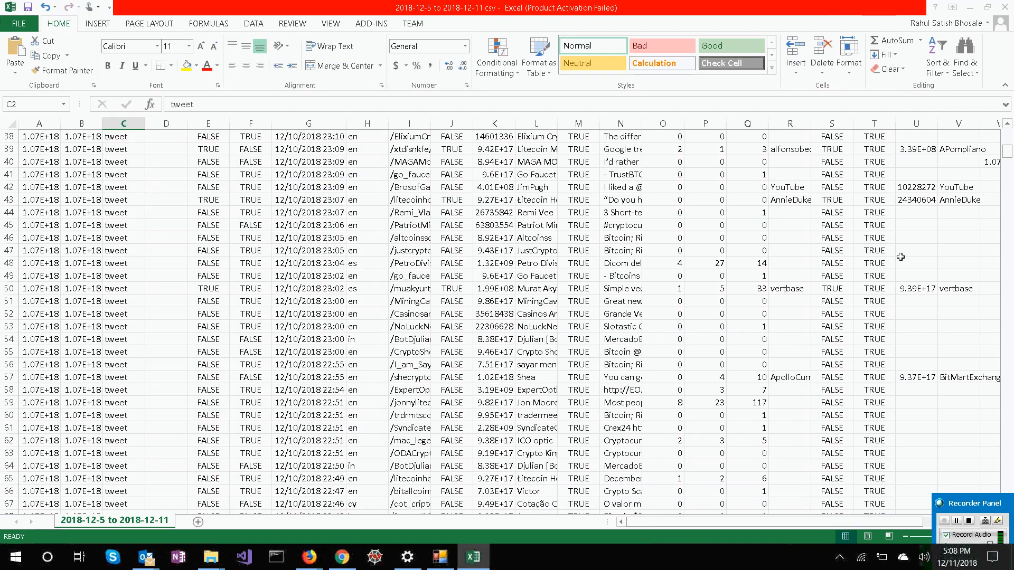
Examine the Context, Disclosure and Has Parent Tweet columns at the start of the tweet data.
{"action": "left_click", "coordinate": [108, 177]}
{"action": "scroll", "coordinate": [108, 181], "scroll_direction": "up", "scroll_amount": 12}
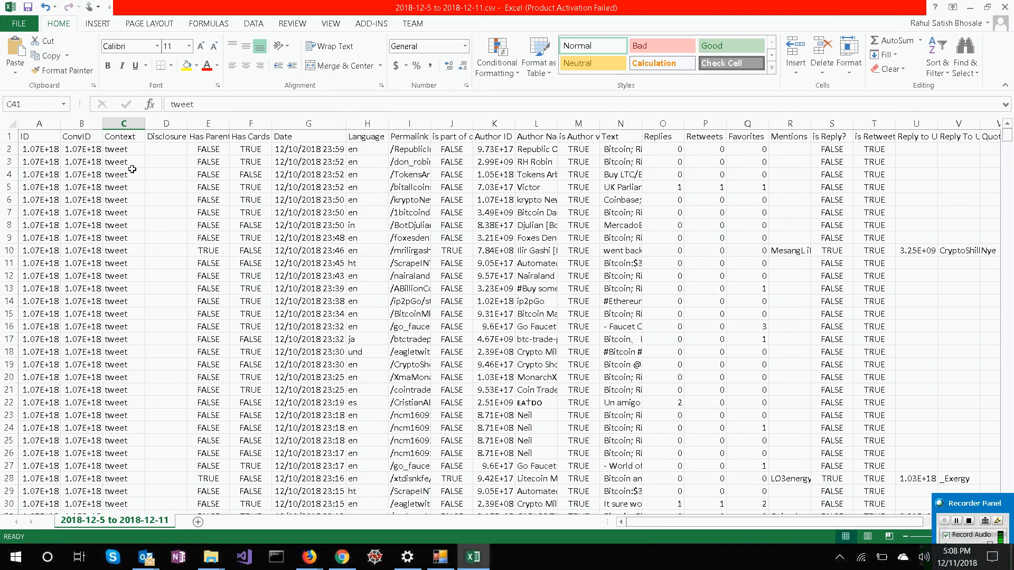
{"action": "left_click", "coordinate": [125, 159]}
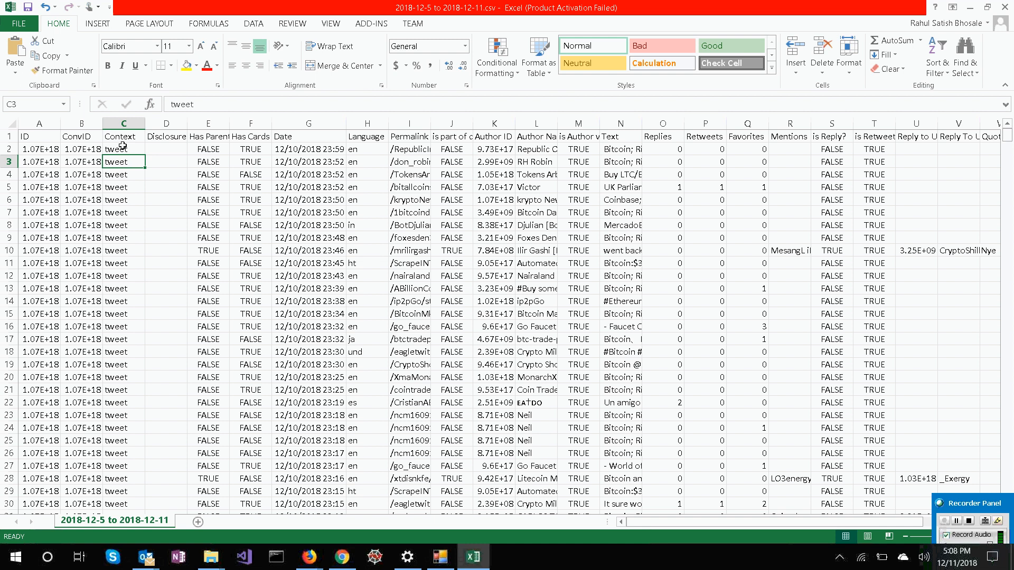
{"action": "left_click", "coordinate": [123, 146]}
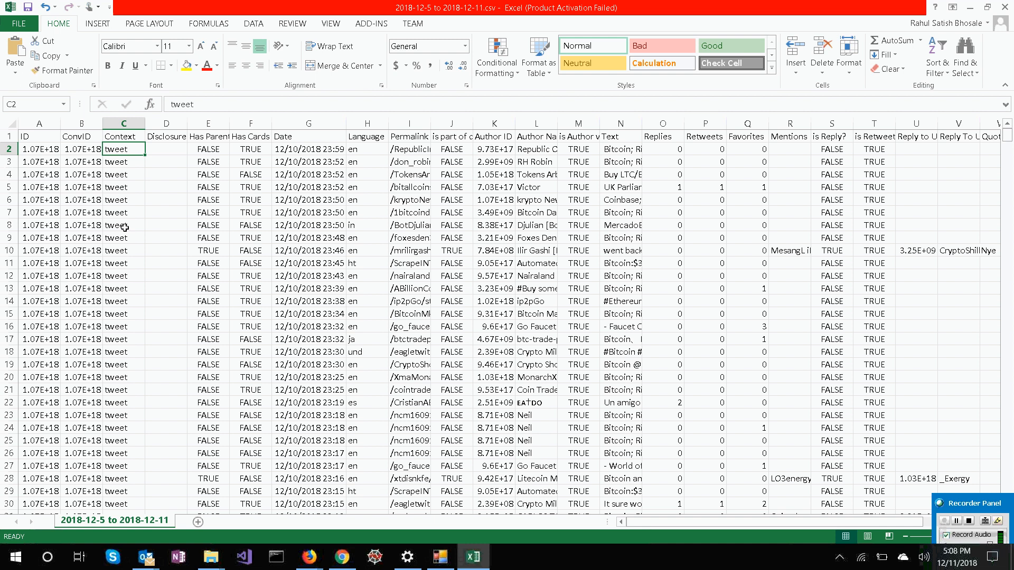
{"action": "left_click", "coordinate": [163, 148]}
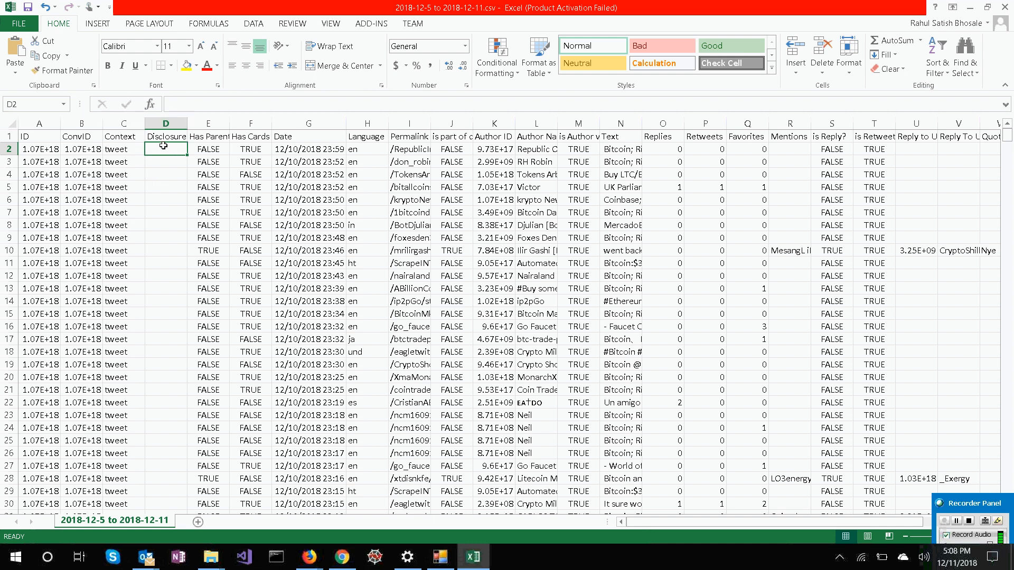
{"action": "left_click", "coordinate": [213, 153]}
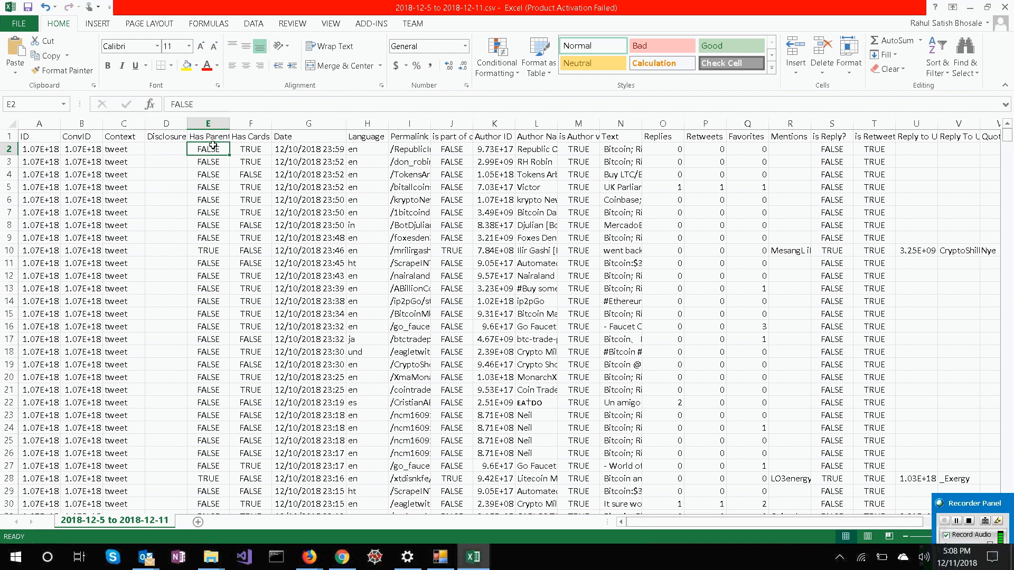
{"action": "left_click", "coordinate": [211, 138]}
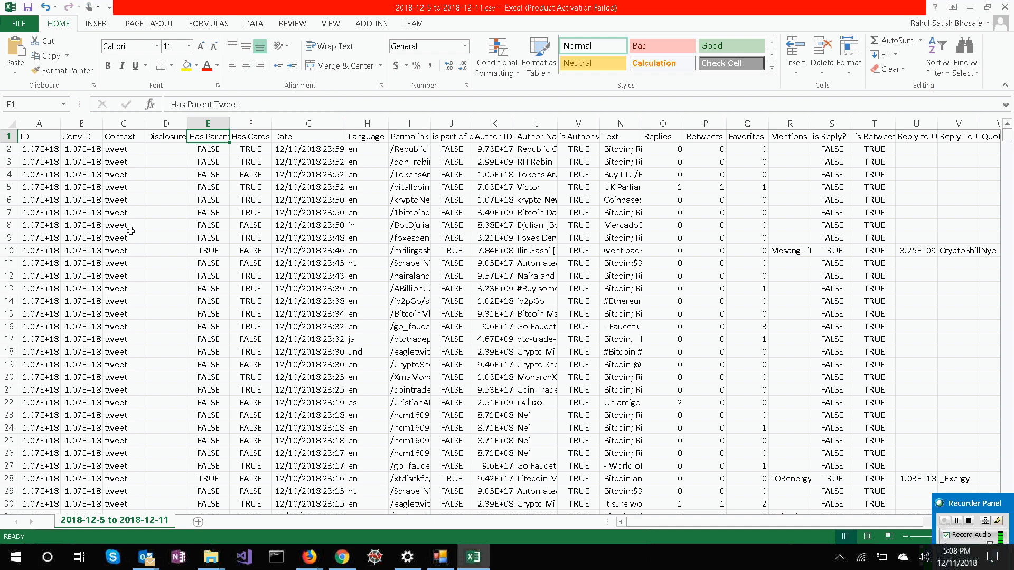
{"action": "scroll", "coordinate": [204, 275], "scroll_direction": "down", "scroll_amount": 1}
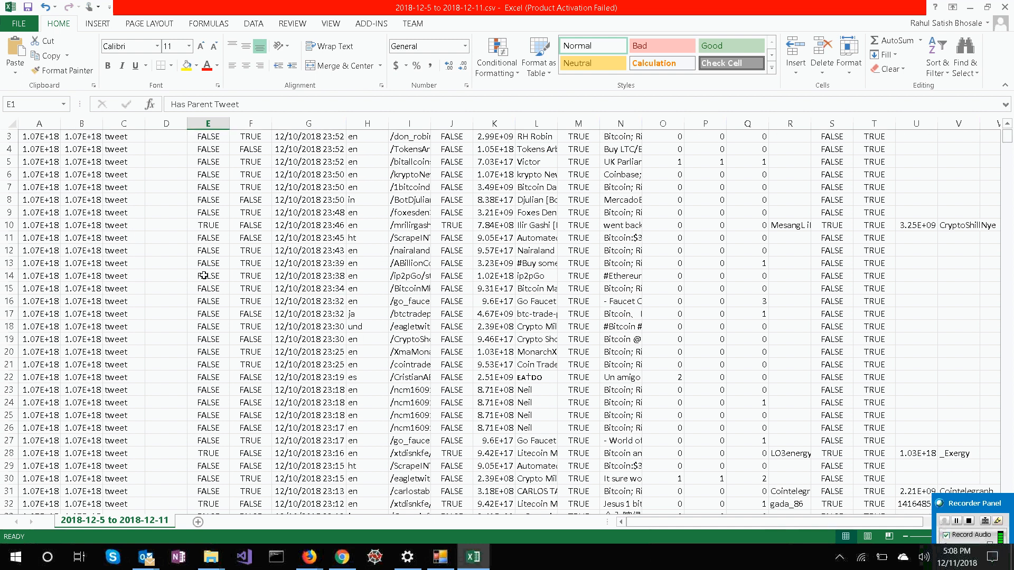
{"action": "scroll", "coordinate": [204, 275], "scroll_direction": "up", "scroll_amount": 1}
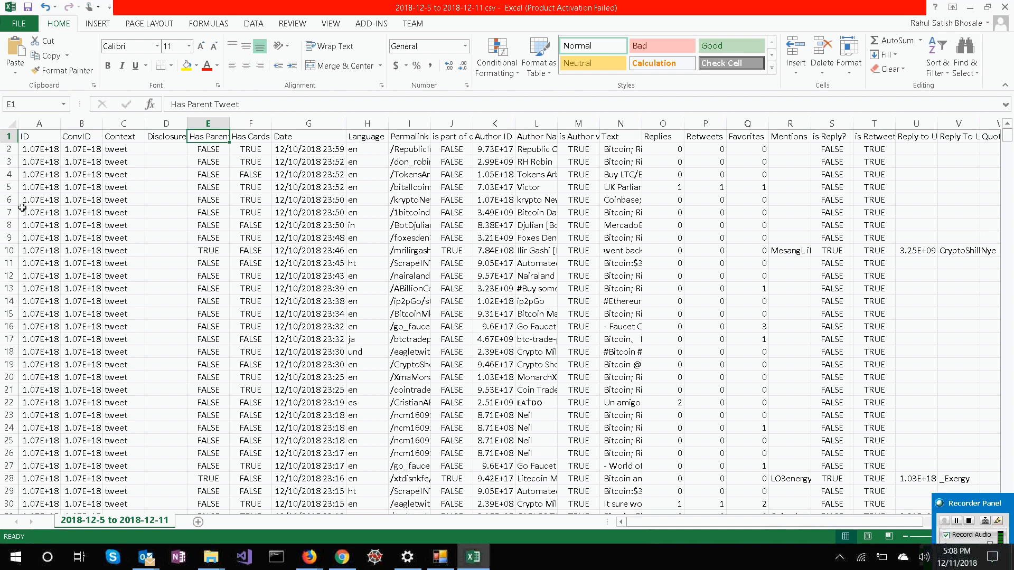
Compare the ID and ConvID values with the Has Parent Tweet flag in rows 2 and 10.
{"action": "left_click", "coordinate": [32, 152]}
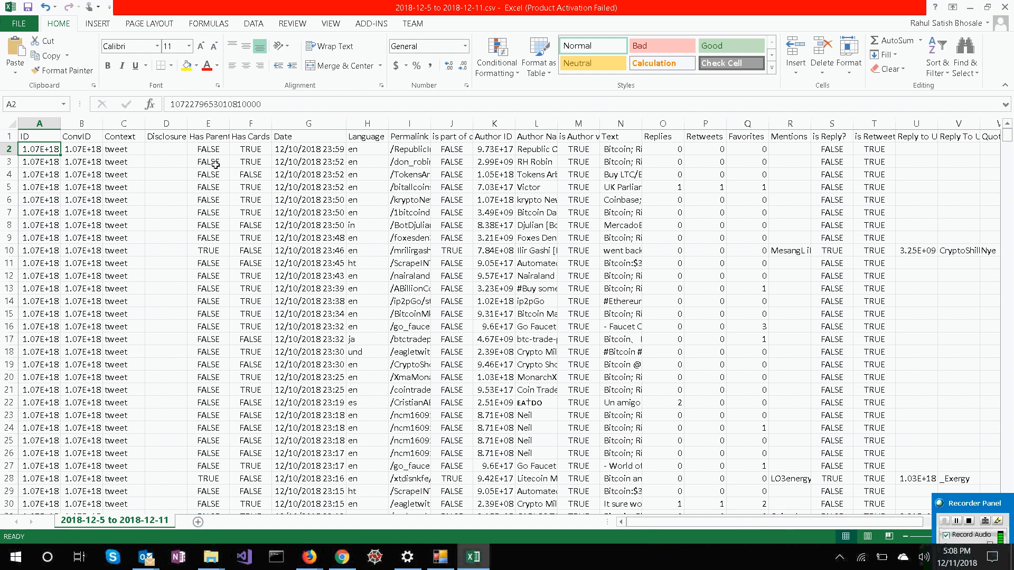
{"action": "left_click", "coordinate": [82, 151]}
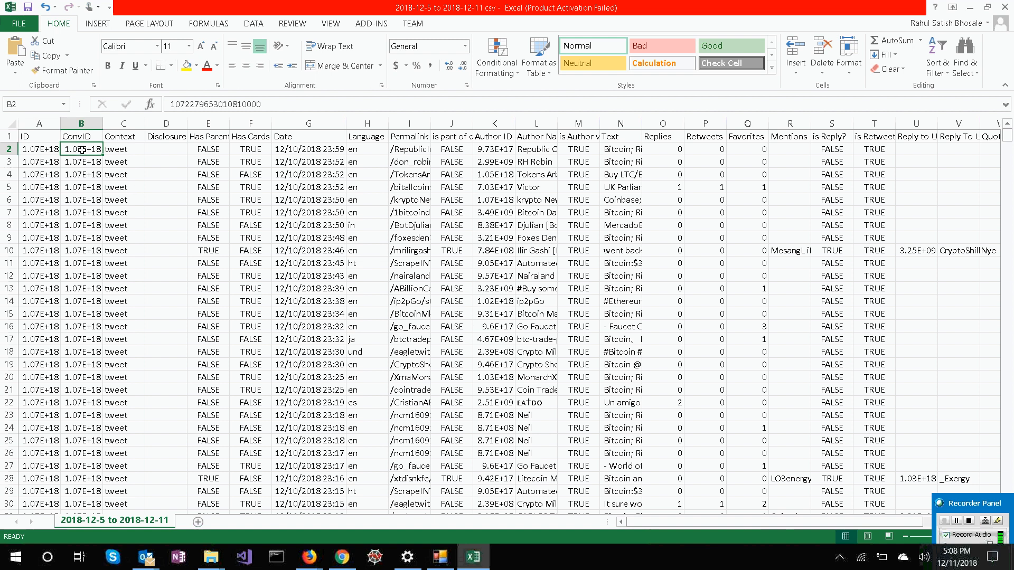
{"action": "left_click", "coordinate": [204, 150]}
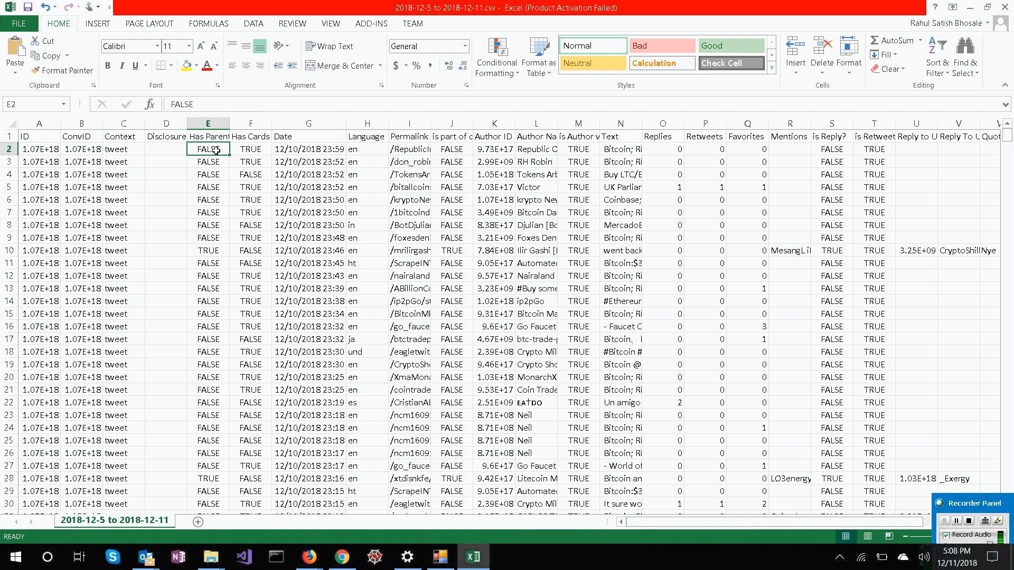
{"action": "left_click", "coordinate": [204, 253]}
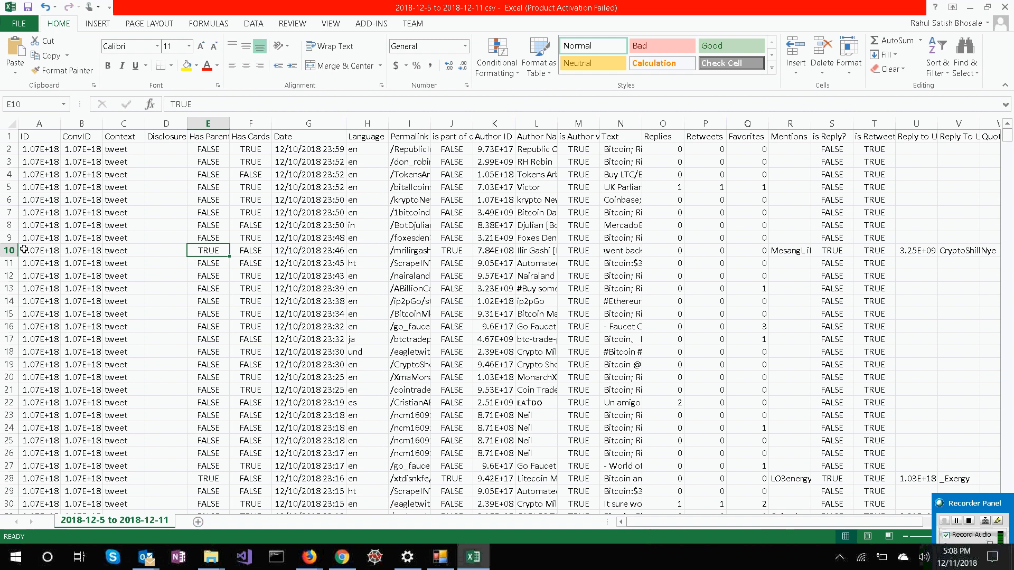
{"action": "left_click", "coordinate": [48, 251]}
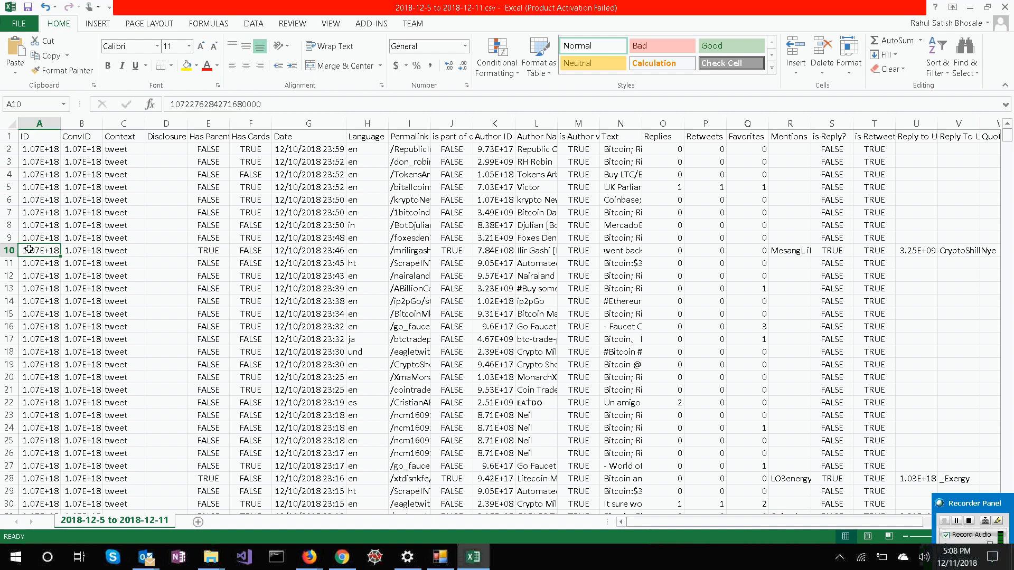
{"action": "left_click", "coordinate": [71, 250]}
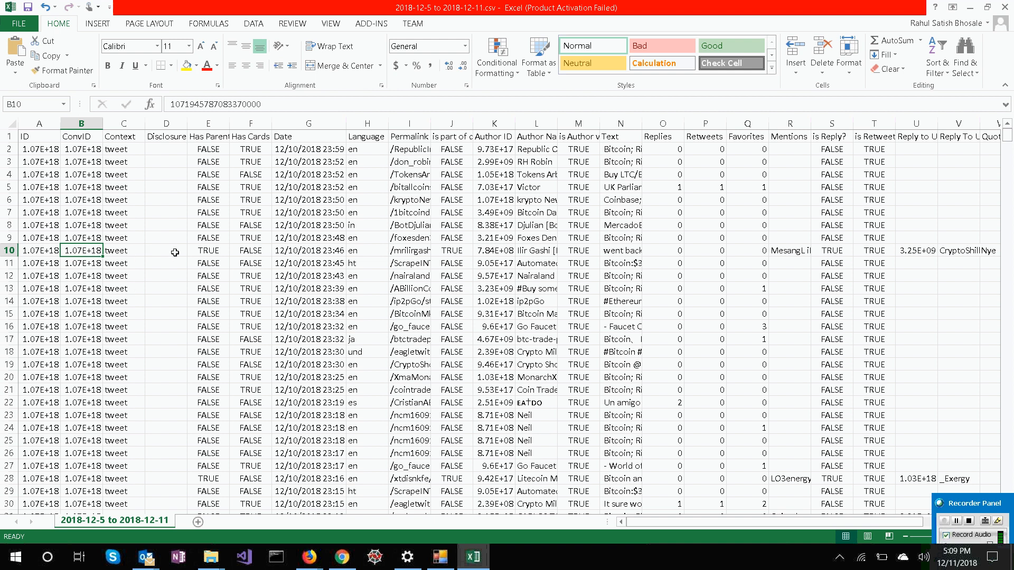
{"action": "left_click", "coordinate": [203, 252]}
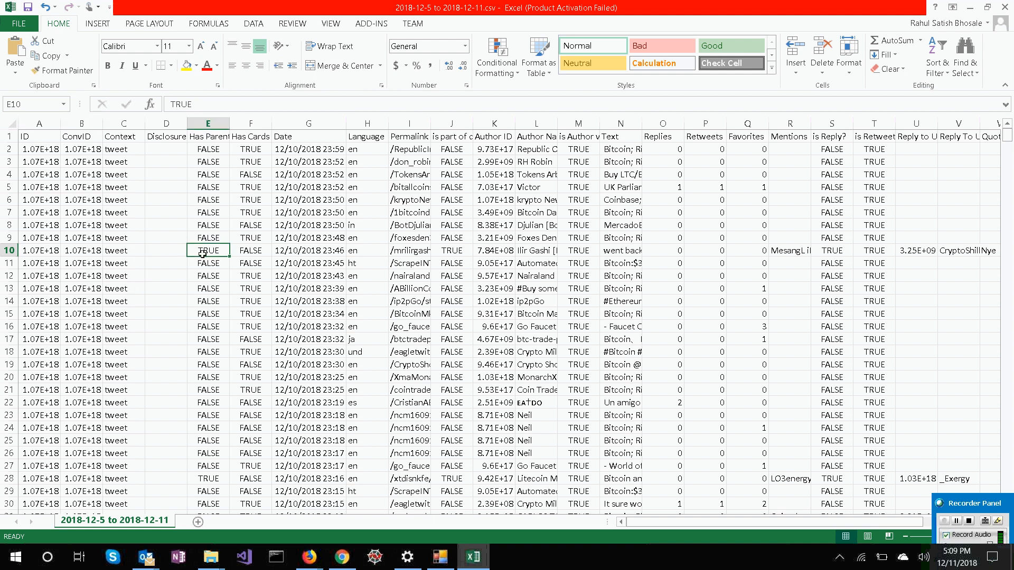
Examine row 10's Has Cards, Date, Language, Permalink and part-of-conversation cells.
{"action": "left_click", "coordinate": [249, 249]}
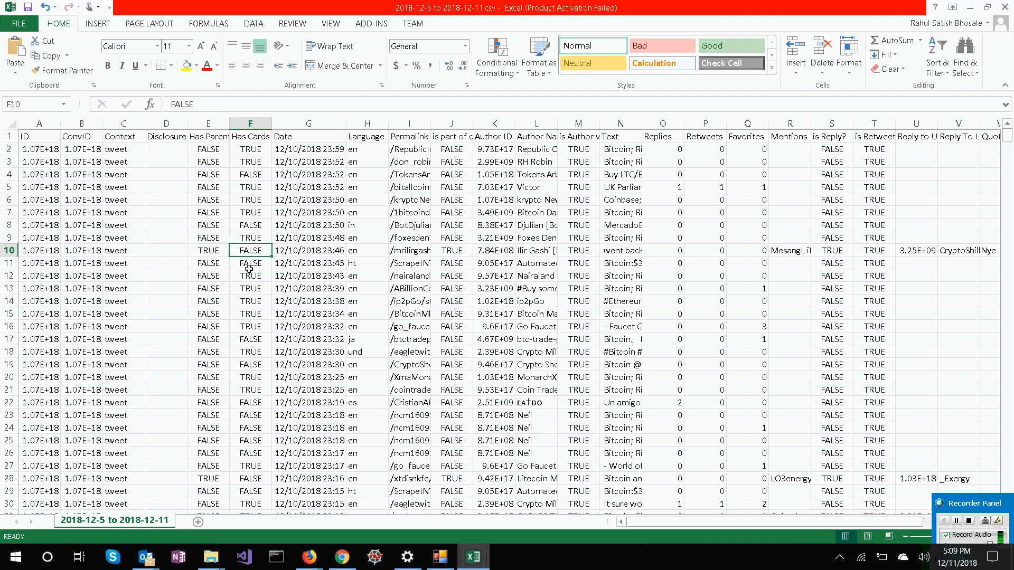
{"action": "left_click", "coordinate": [299, 251]}
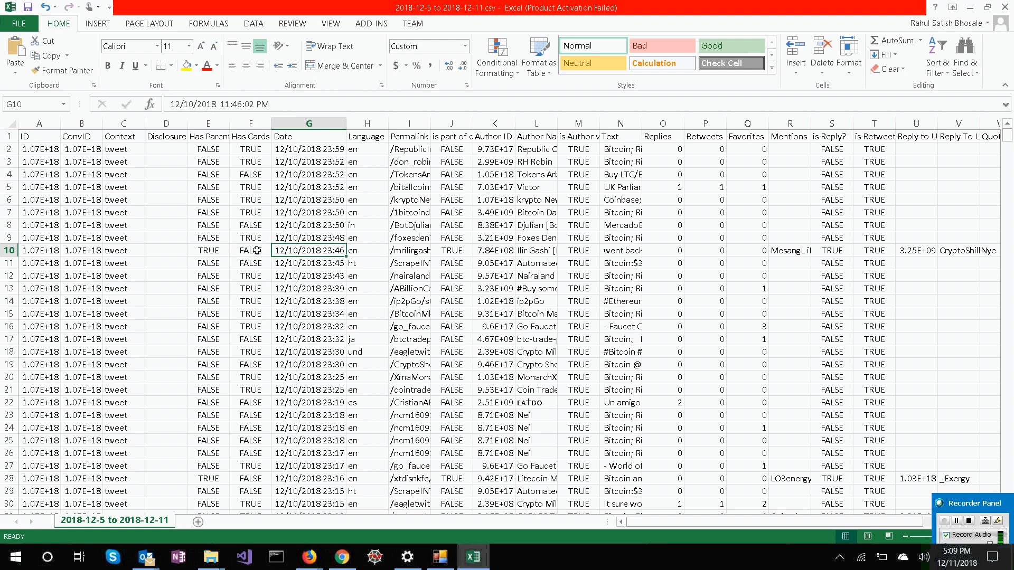
{"action": "key", "text": "Right"}
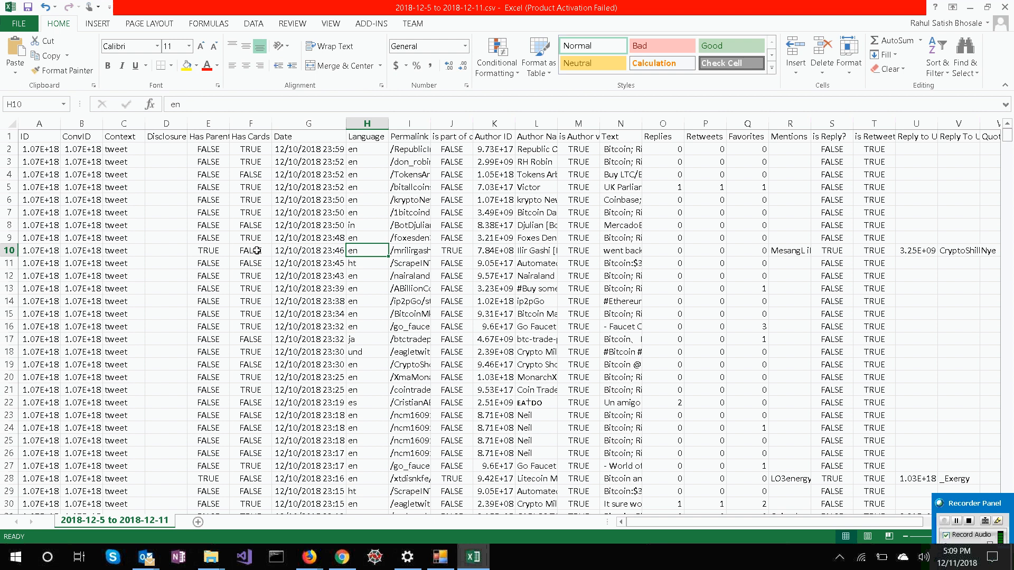
{"action": "key", "text": "Right"}
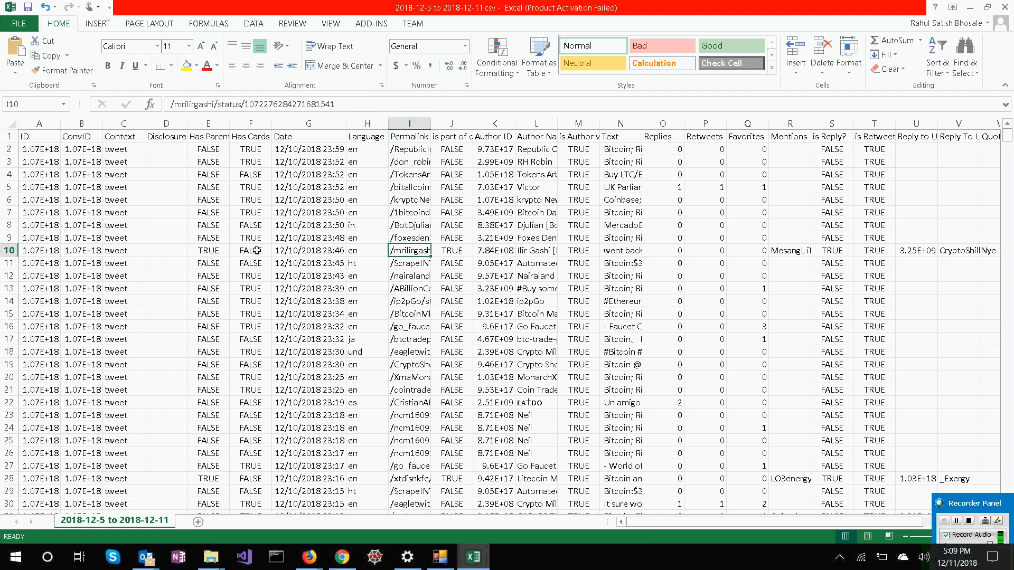
{"action": "key", "text": "Right"}
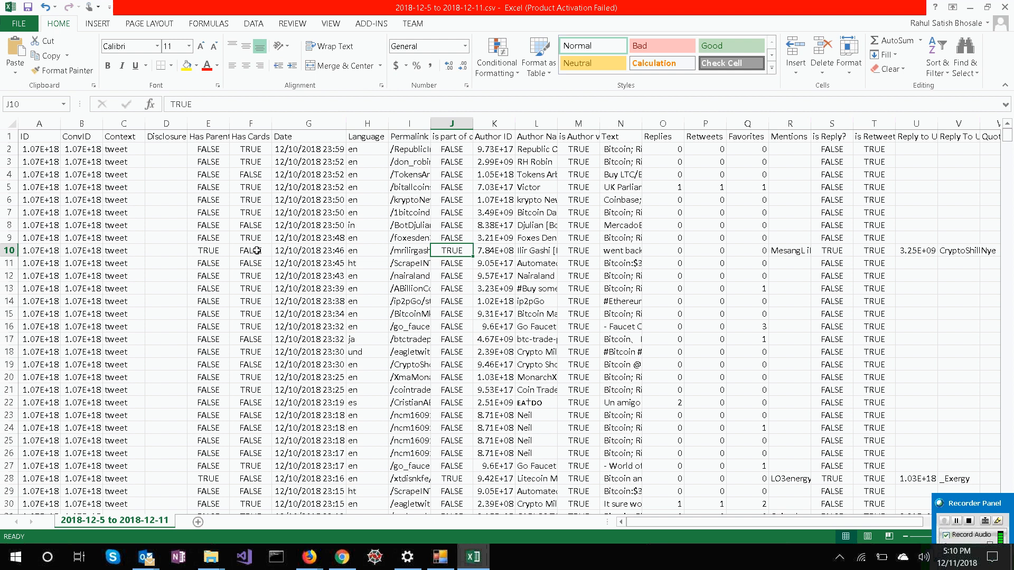
Compare the part-of-conversation and Has Parent Tweet flags across rows 2 to 9, and check row 10's ID against its ConvID.
{"action": "key", "text": "Up"}
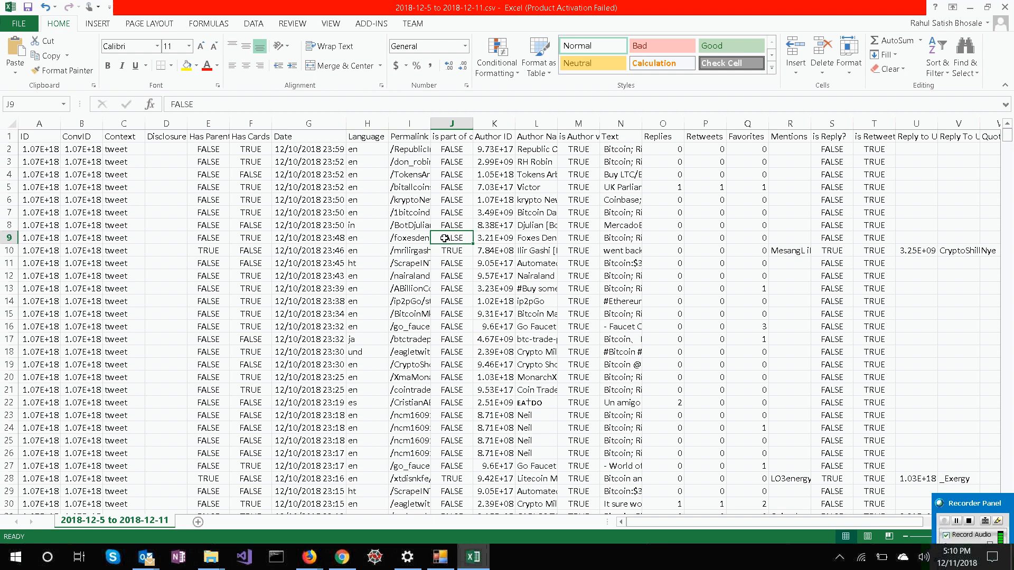
{"action": "left_click_drag", "start_coordinate": [442, 238], "coordinate": [443, 154]}
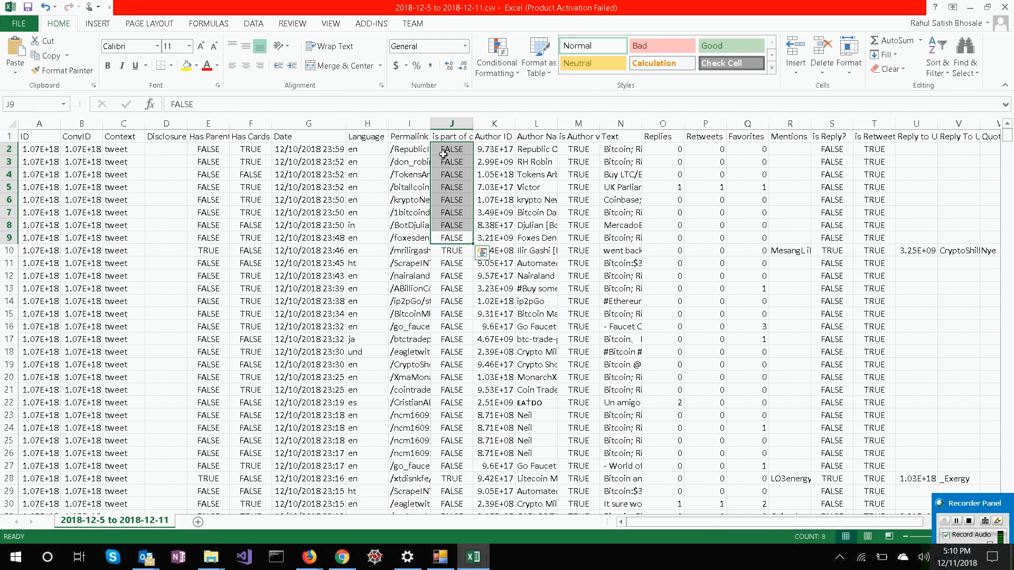
{"action": "left_click_drag", "start_coordinate": [217, 150], "coordinate": [210, 238]}
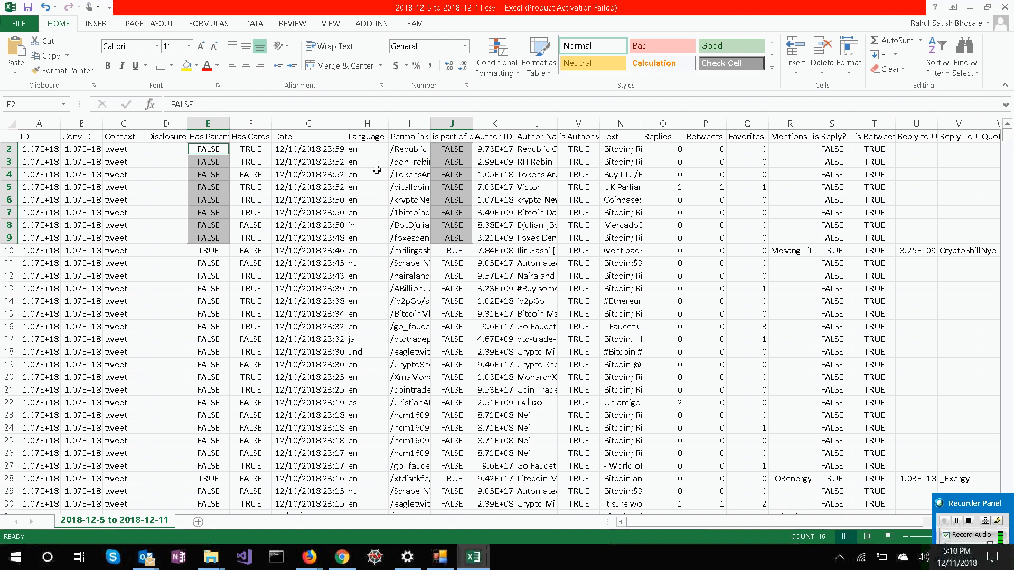
{"action": "left_click", "coordinate": [453, 176]}
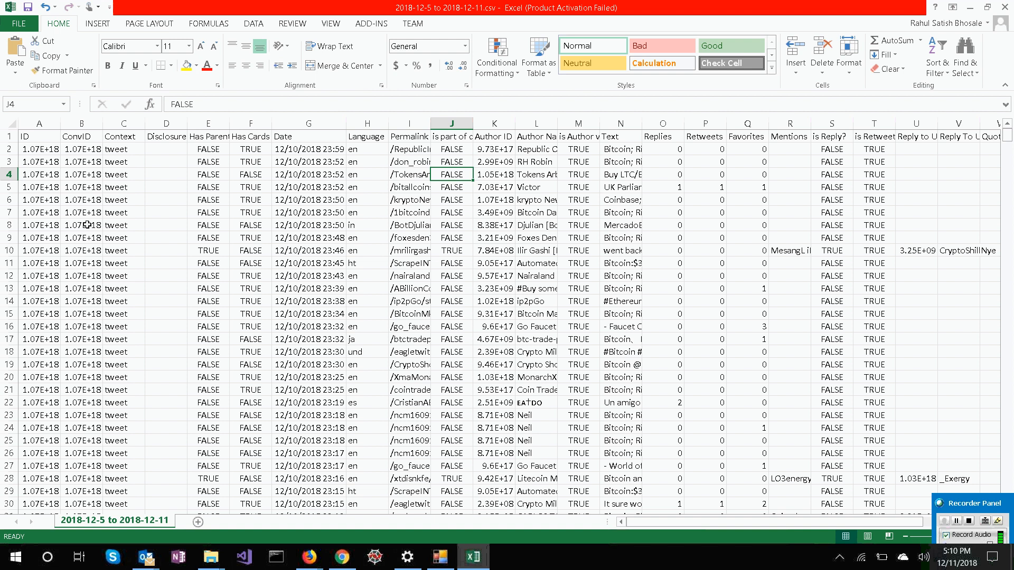
{"action": "left_click", "coordinate": [53, 251]}
{"action": "left_click", "coordinate": [72, 252], "text": "shift"}
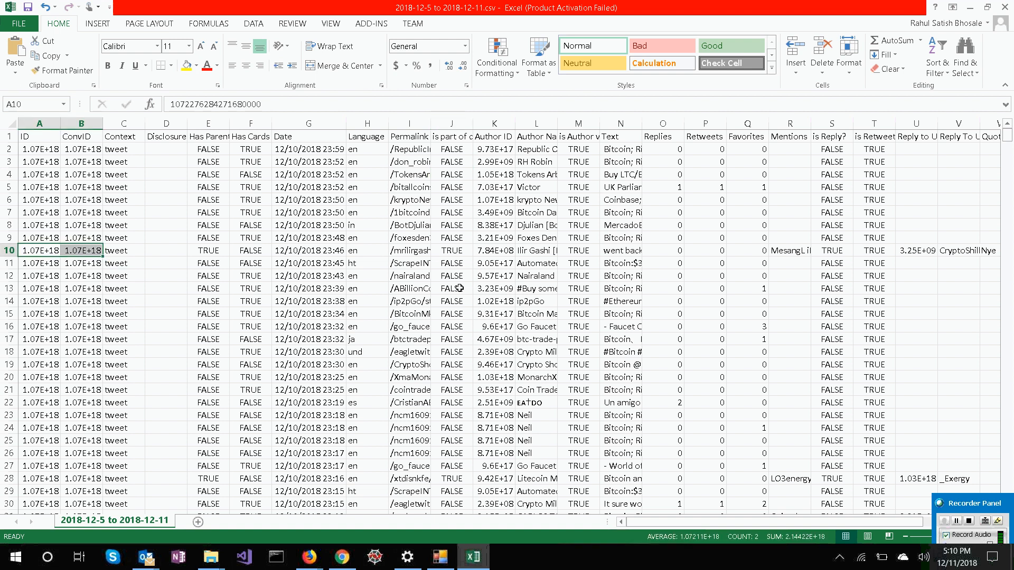
{"action": "left_click", "coordinate": [448, 243]}
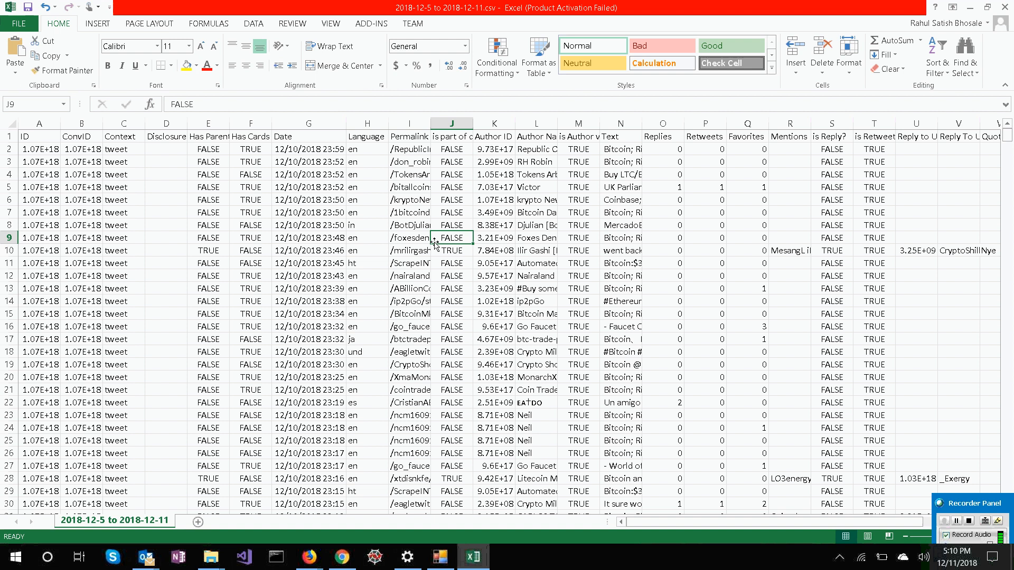
{"action": "left_click", "coordinate": [216, 233]}
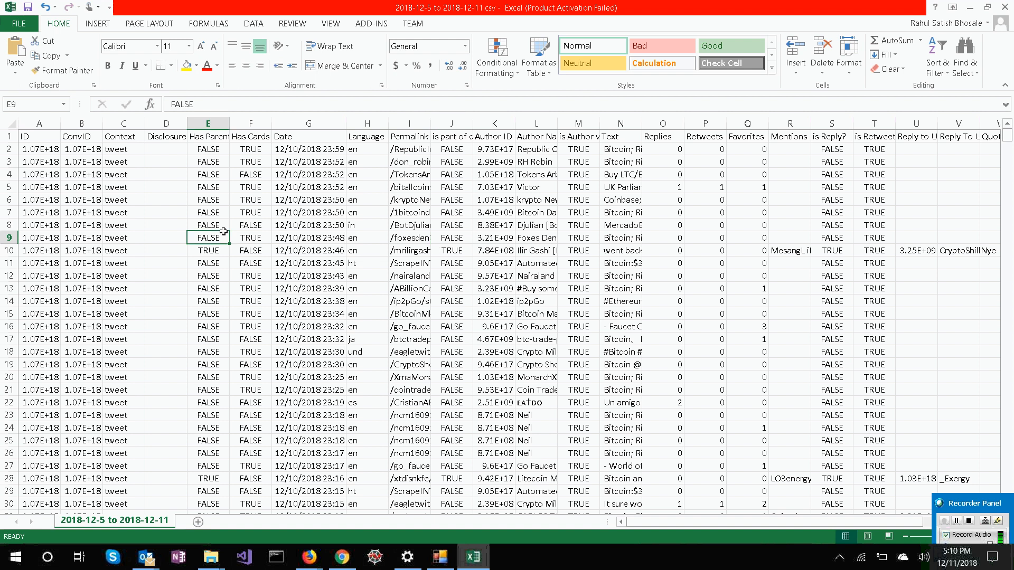
{"action": "left_click", "coordinate": [452, 238]}
Examine the Author ID, author name and author verification cells in row 9.
{"action": "left_click", "coordinate": [494, 236]}
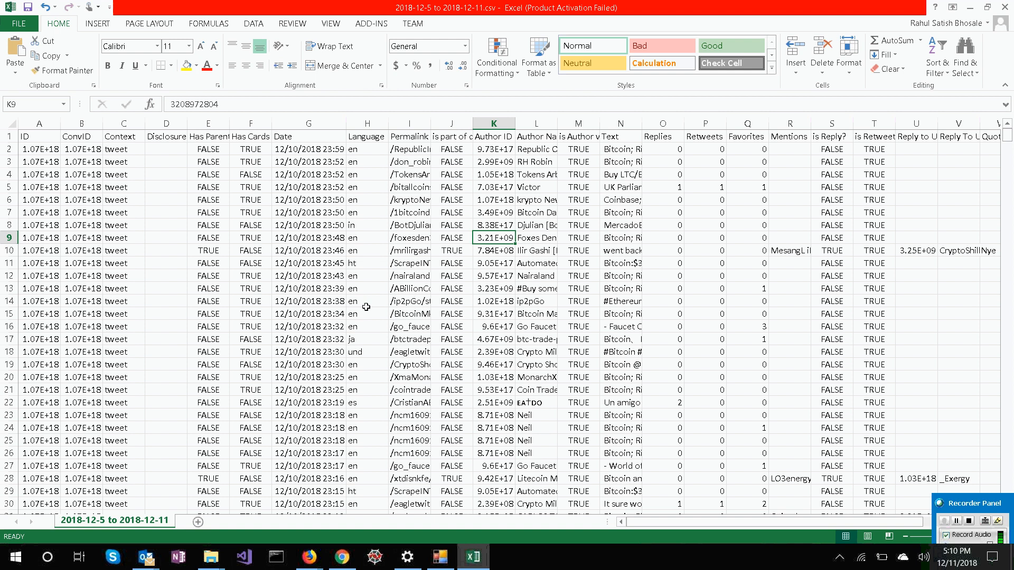
{"action": "key", "text": "Right"}
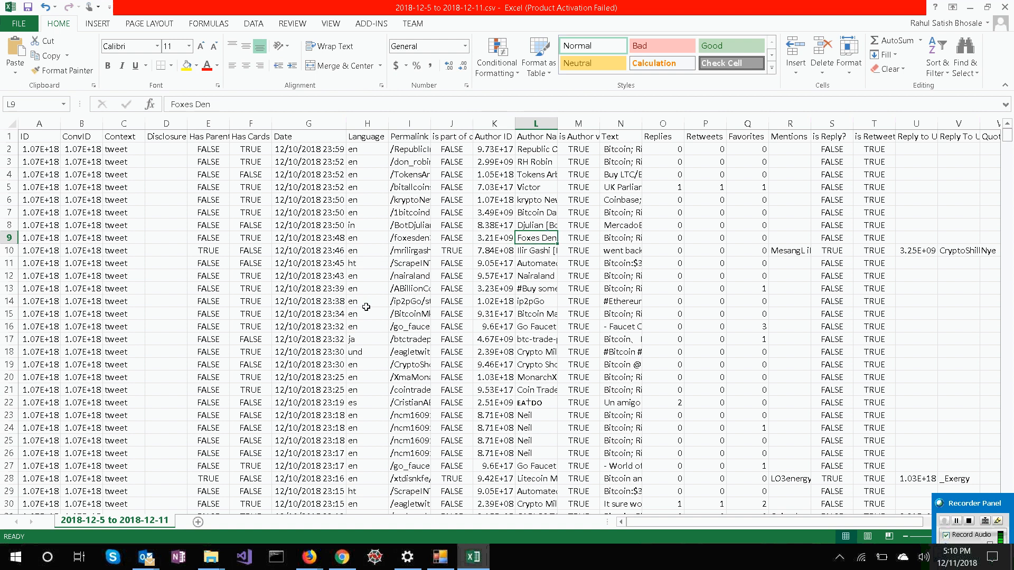
{"action": "key", "text": "Right"}
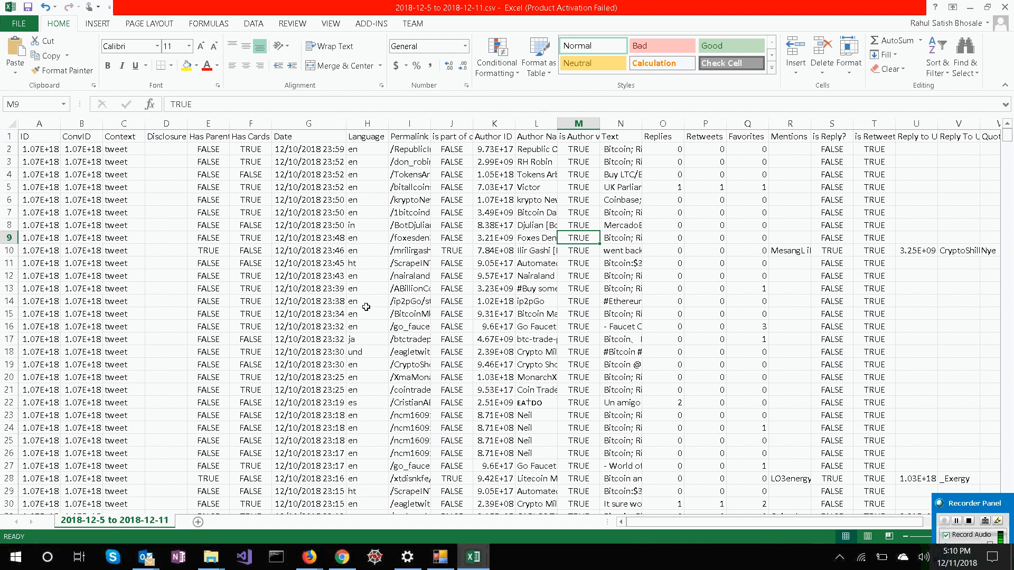
Examine the Author Name cells in rows 9, 2, 3 and 4.
{"action": "key", "text": "Left"}
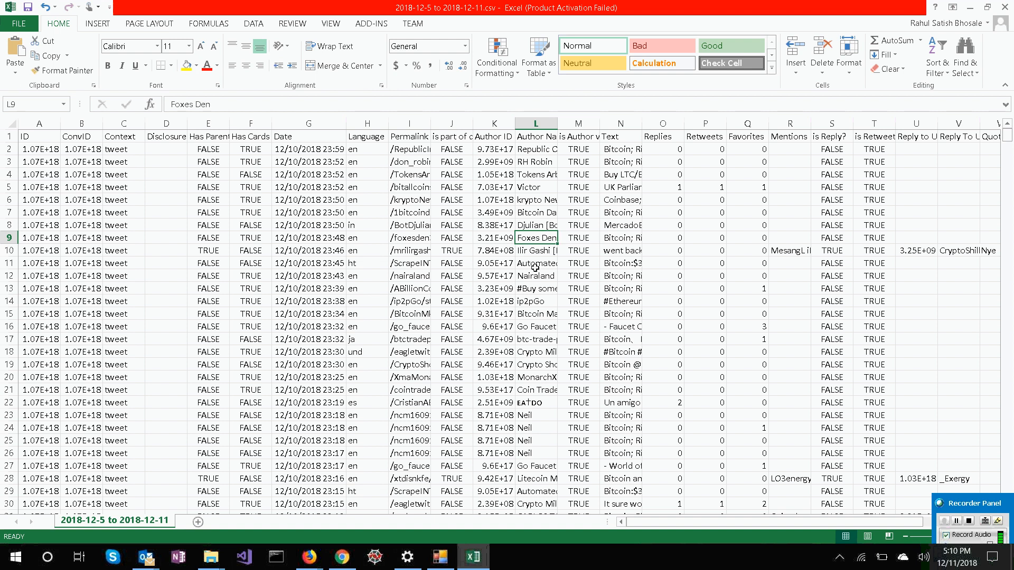
{"action": "scroll", "coordinate": [535, 267], "scroll_direction": "down", "scroll_amount": 3}
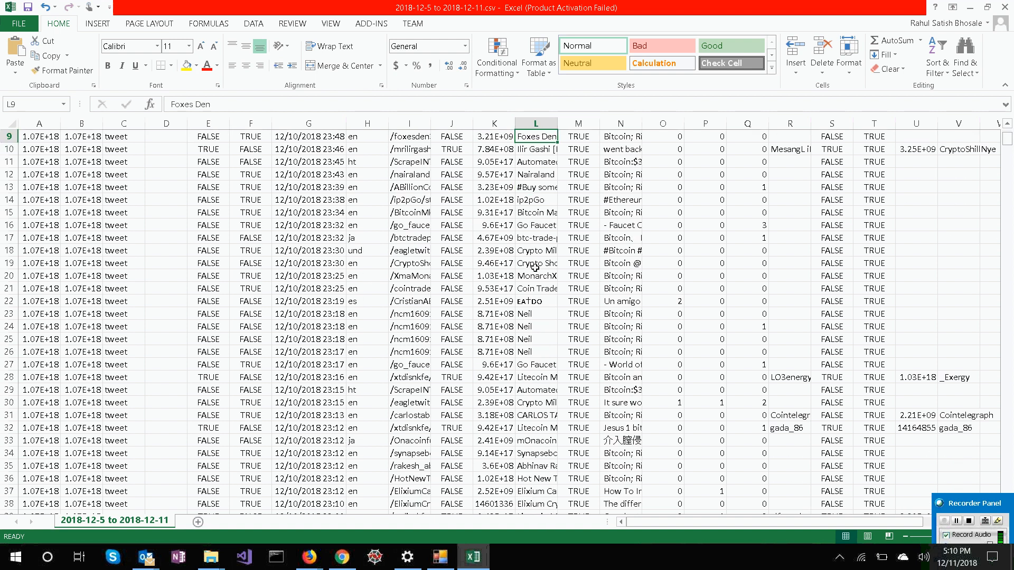
{"action": "scroll", "coordinate": [535, 268], "scroll_direction": "up", "scroll_amount": 3}
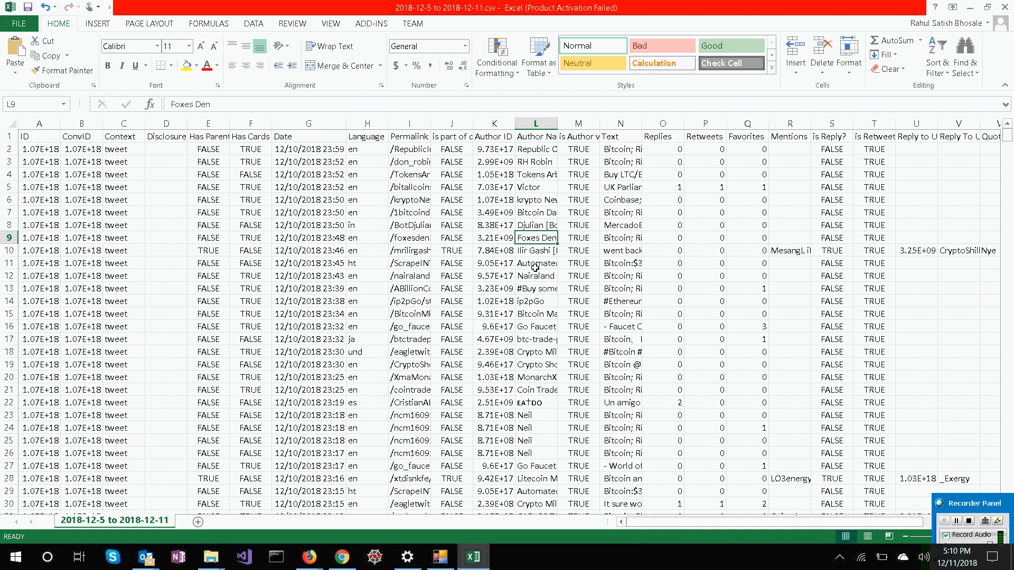
{"action": "left_click", "coordinate": [534, 152]}
{"action": "left_click", "coordinate": [535, 238]}
{"action": "left_click", "coordinate": [536, 162]}
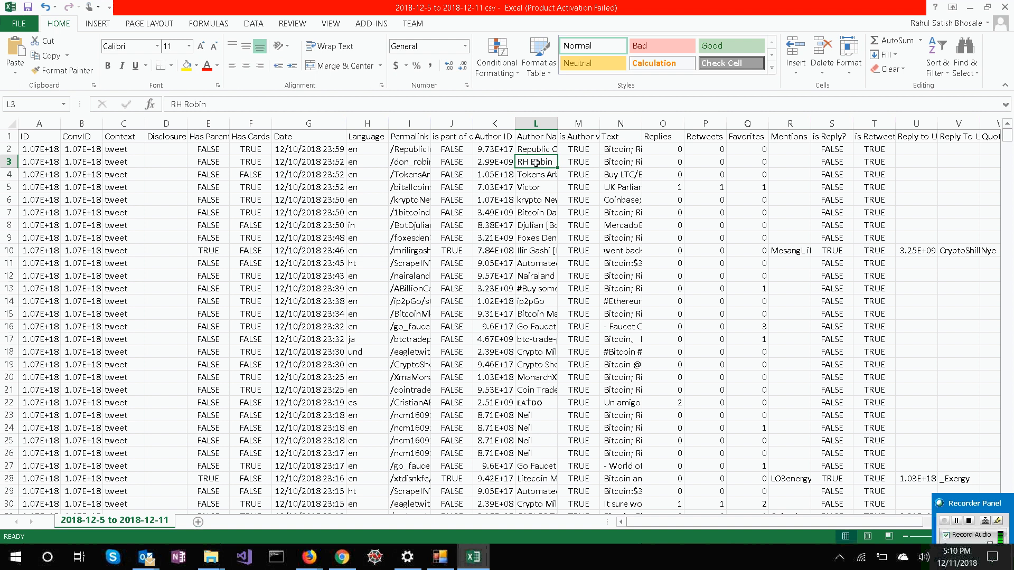
{"action": "left_click", "coordinate": [533, 175]}
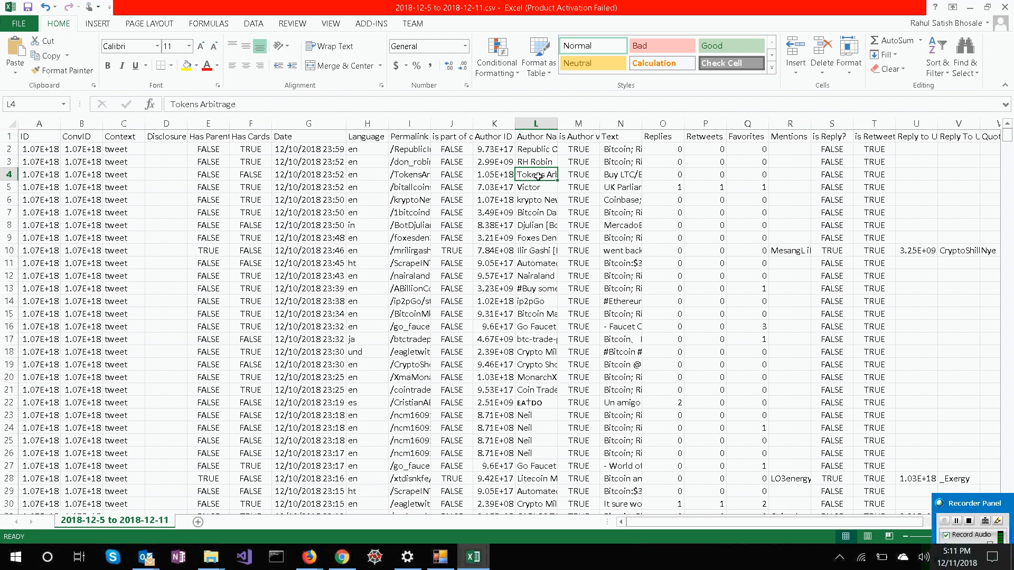
Examine row 4's author verification, Text, Replies, Retweets, Favorites and Mentions cells.
{"action": "key", "text": "Right"}
{"action": "key", "text": "Right"}
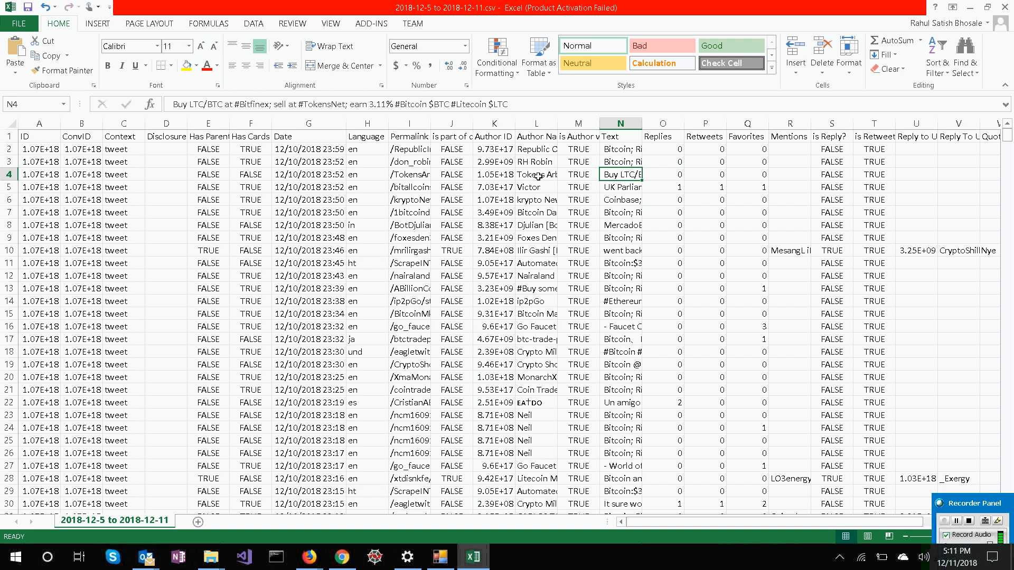
{"action": "key", "text": "Right"}
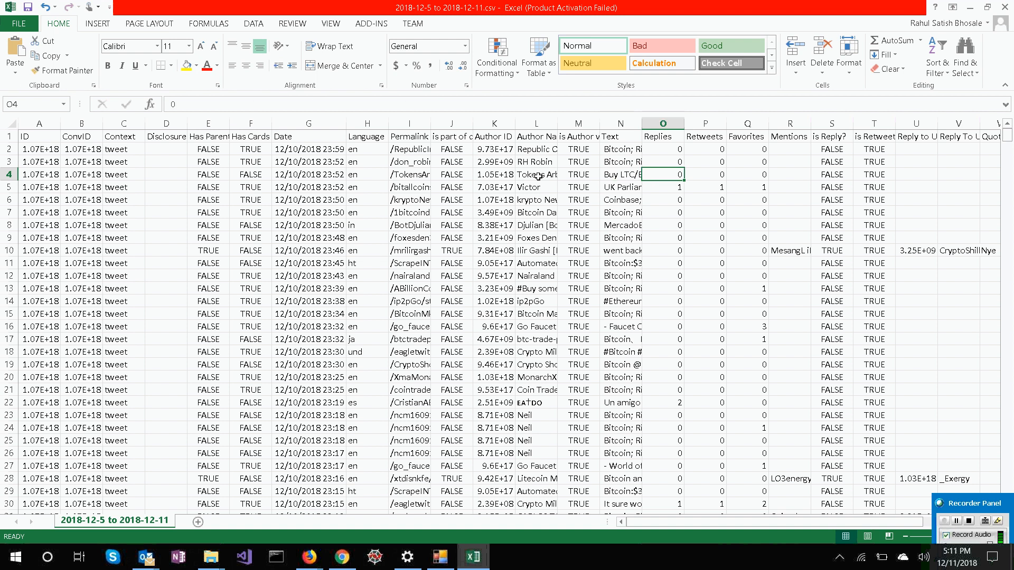
{"action": "key", "text": "Right"}
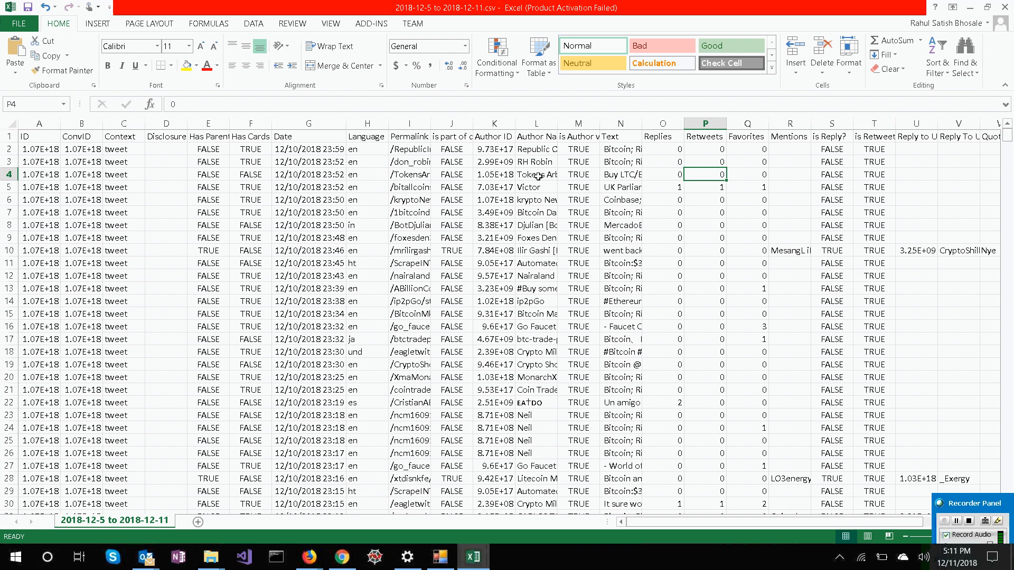
{"action": "key", "text": "Right"}
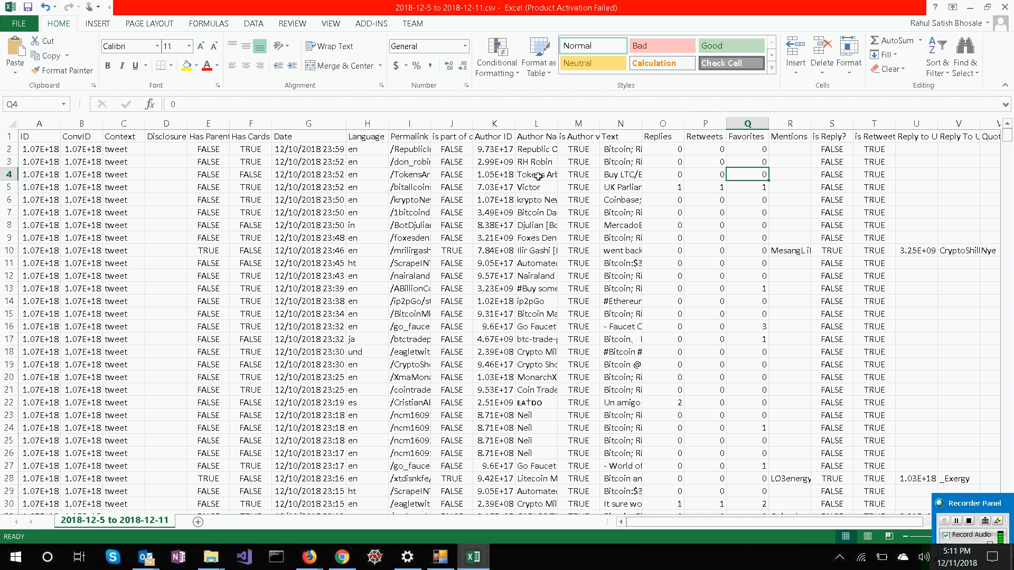
{"action": "key", "text": "Right"}
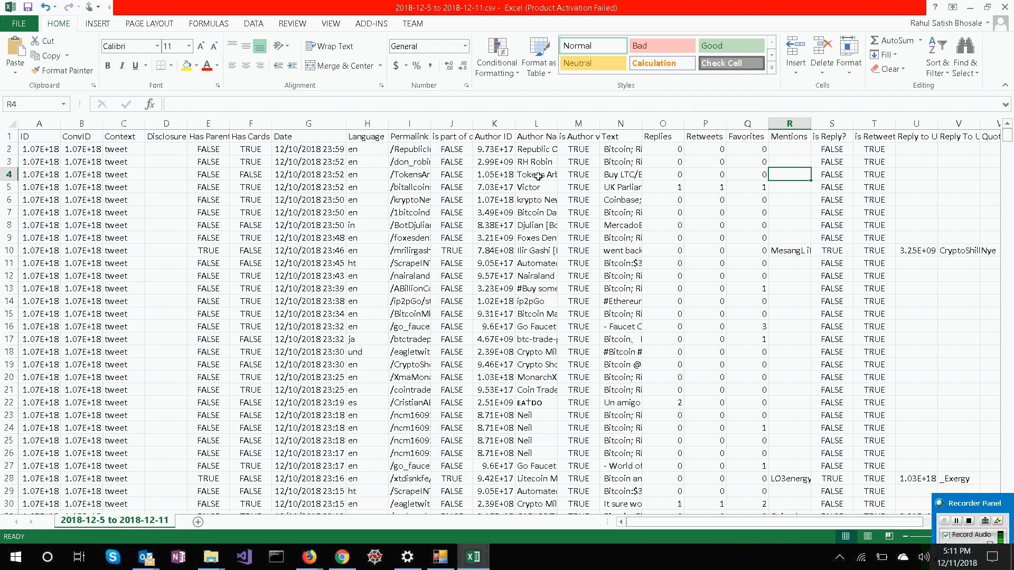
{"action": "key", "text": "Right"}
Review row 4's Text and engagement cells again, continuing through its is Reply? and is Retweet? flags.
{"action": "key", "text": "Left"}
{"action": "key", "text": "Left"}
{"action": "key", "text": "Left"}
{"action": "key", "text": "Left"}
{"action": "key", "text": "Left"}
{"action": "key", "text": "Left"}
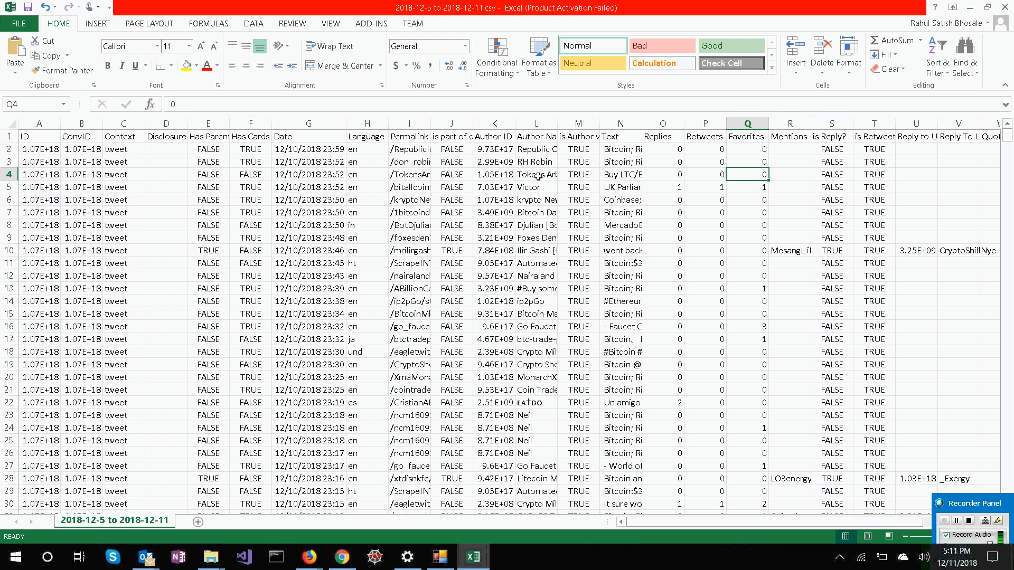
{"action": "key", "text": "Right"}
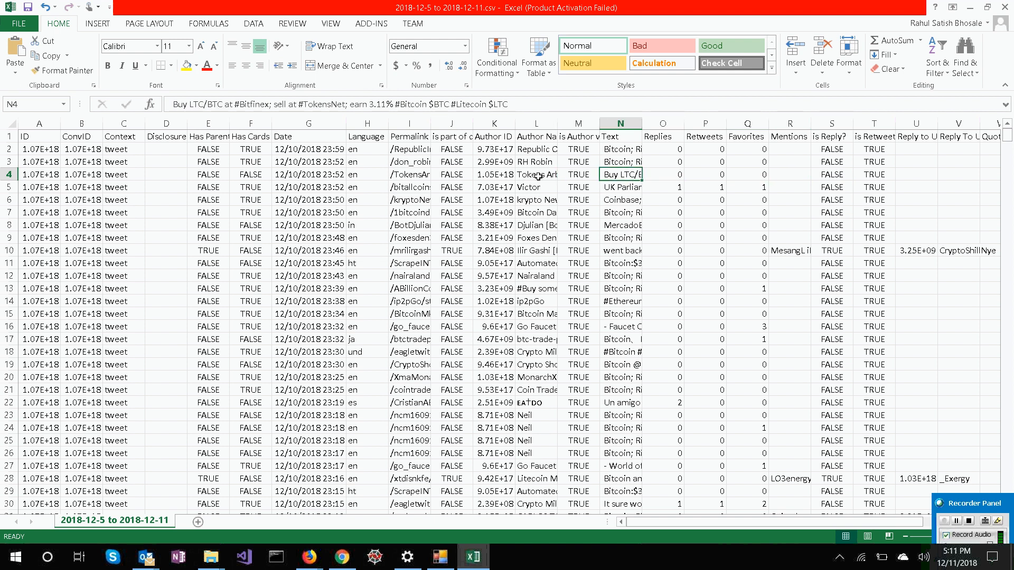
{"action": "key", "text": "Right"}
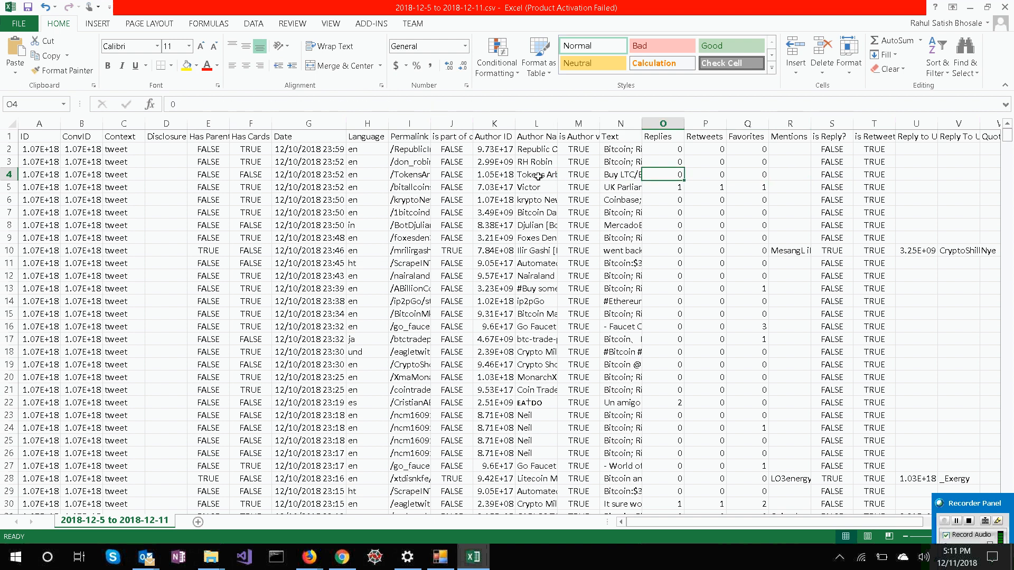
{"action": "key", "text": "Right"}
{"action": "key", "text": "Right"}
{"action": "key", "text": "Right"}
{"action": "key", "text": "Right"}
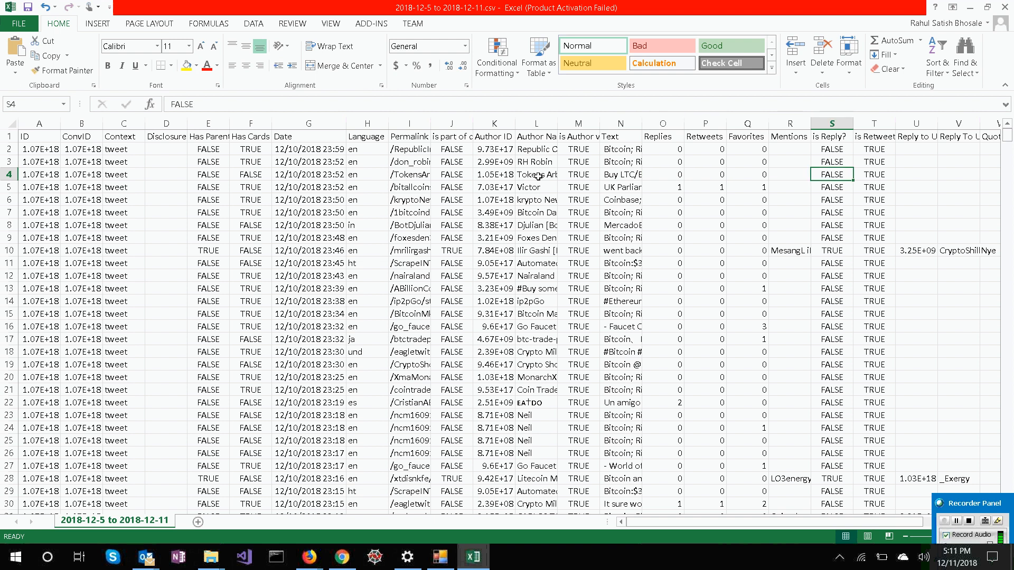
{"action": "key", "text": "Right"}
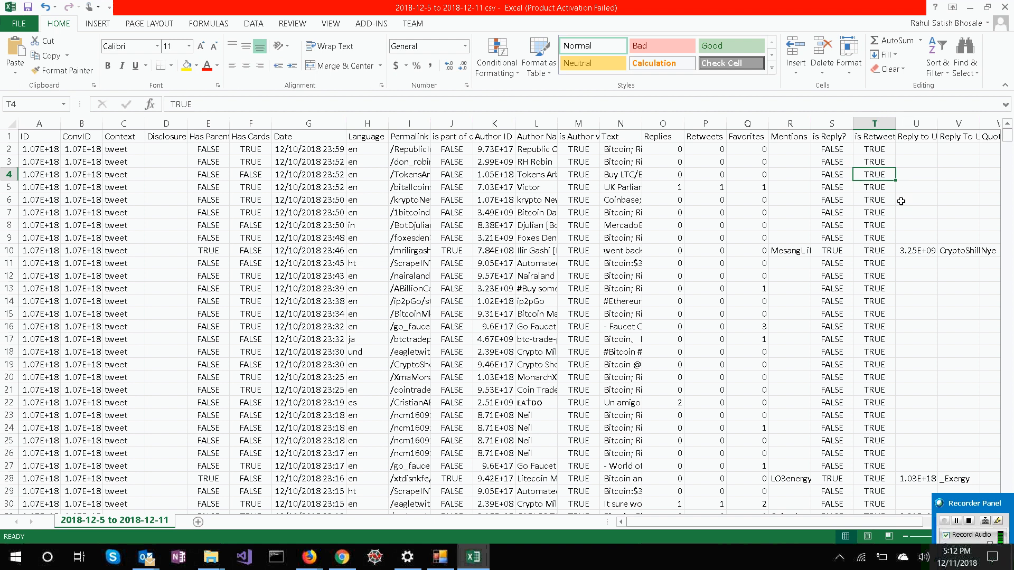
Compare the is Reply? and is Retweet? flags in row 4 with its Reply to User ID cell.
{"action": "key", "text": "ctrl+Up"}
{"action": "key", "text": "Down"}
{"action": "key", "text": "Down"}
{"action": "key", "text": "Down"}
{"action": "key", "text": "Right"}
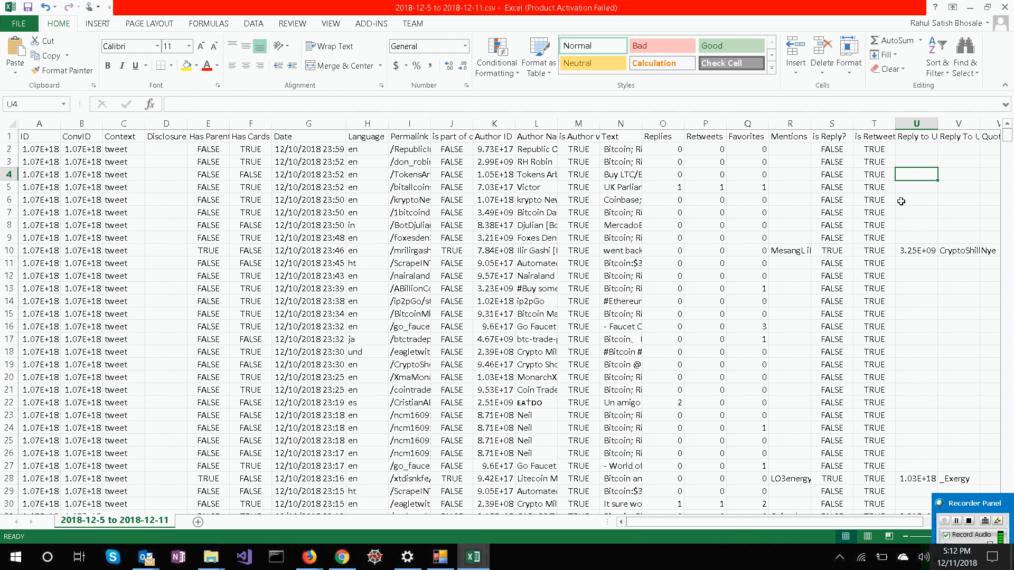
{"action": "key", "text": "Left"}
{"action": "key", "text": "Left"}
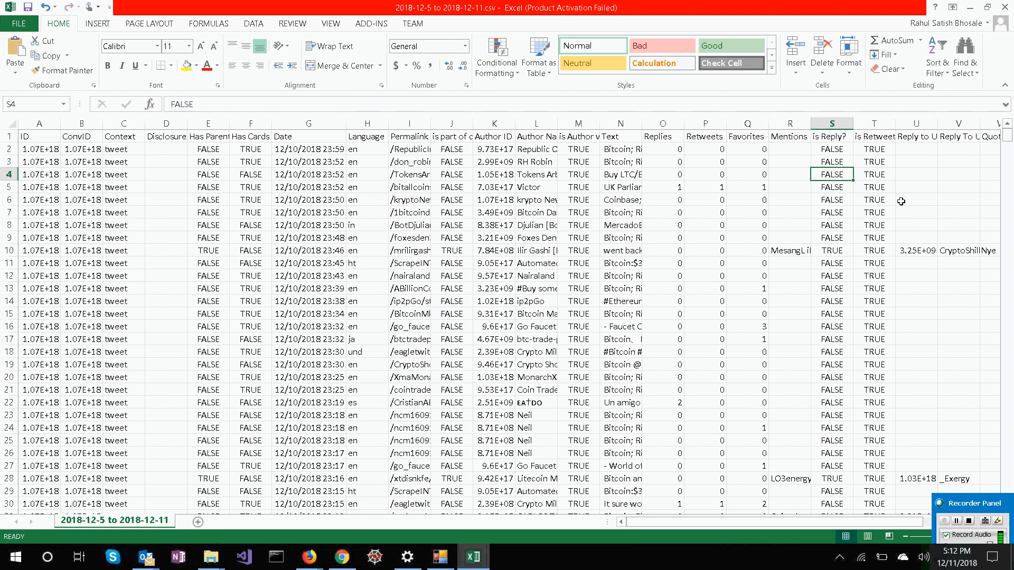
{"action": "key", "text": "Right"}
{"action": "key", "text": "Right"}
{"action": "key", "text": "Right"}
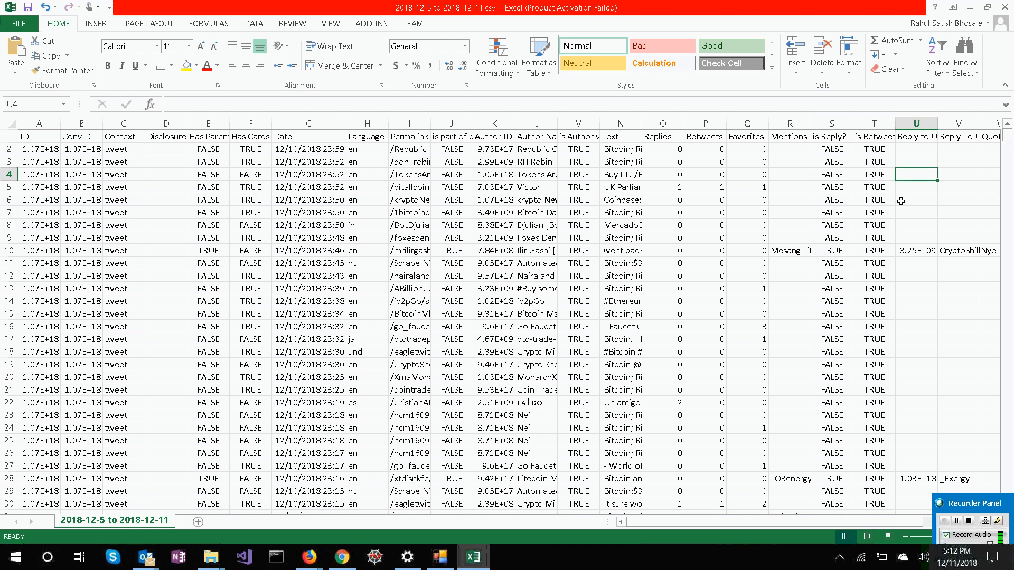
Check the reply columns down from row 4 to the is Reply? flag in row 10.
{"action": "key", "text": "Left"}
{"action": "key", "text": "Down"}
{"action": "key", "text": "Down"}
{"action": "key", "text": "Down"}
{"action": "key", "text": "Down"}
{"action": "key", "text": "Down"}
{"action": "key", "text": "Down"}
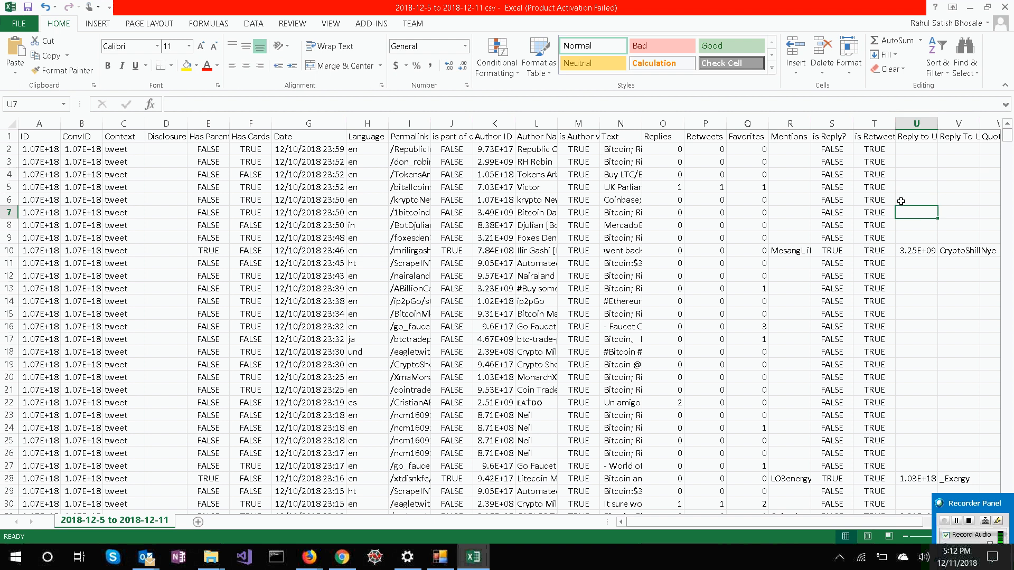
{"action": "key", "text": "Left"}
{"action": "key", "text": "Left"}
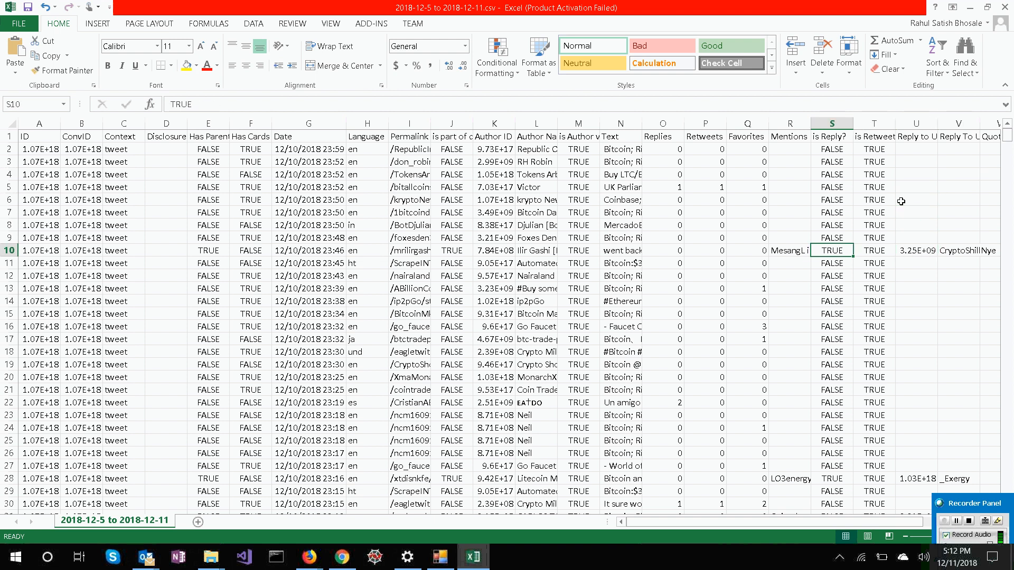
Compare row 10's is Reply? flag with its Reply to User ID and reply-to user name cells.
{"action": "key", "text": "Right"}
{"action": "key", "text": "Right"}
{"action": "key", "text": "Right"}
{"action": "key", "text": "Right"}
{"action": "key", "text": "Left"}
{"action": "key", "text": "Left"}
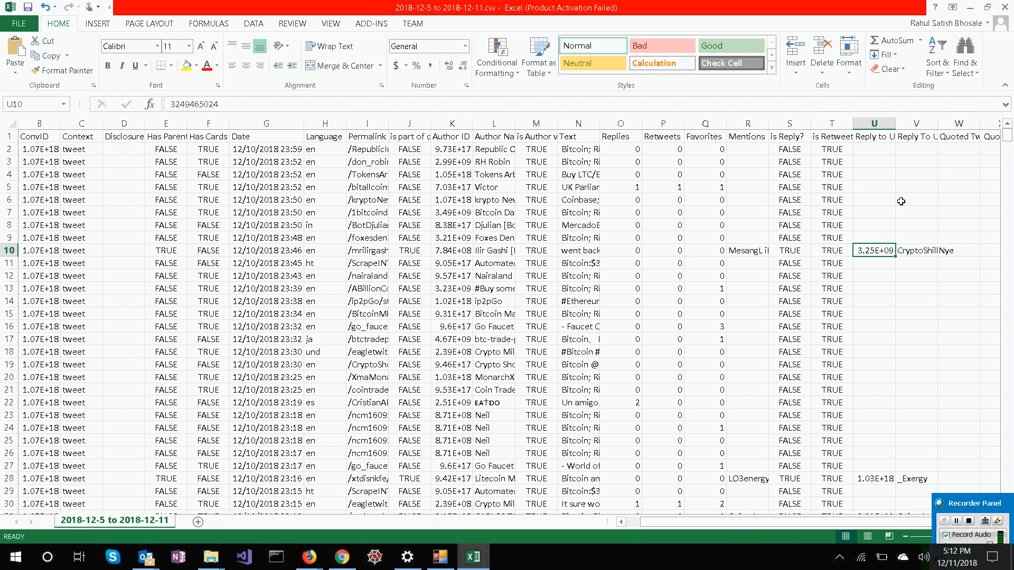
{"action": "key", "text": "Left"}
{"action": "key", "text": "Left"}
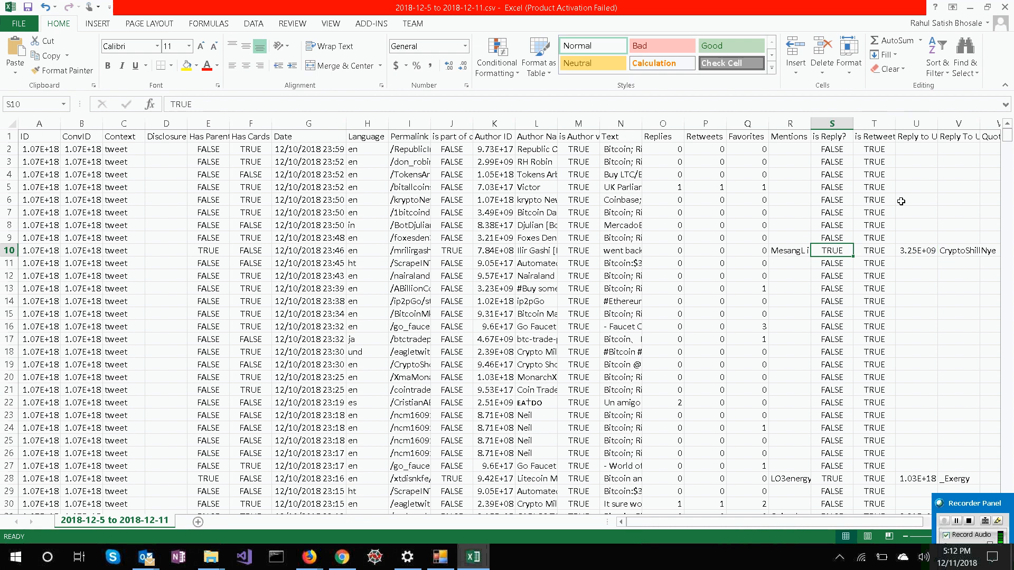
{"action": "key", "text": "Right"}
{"action": "key", "text": "Right"}
{"action": "key", "text": "Right"}
{"action": "key", "text": "Right"}
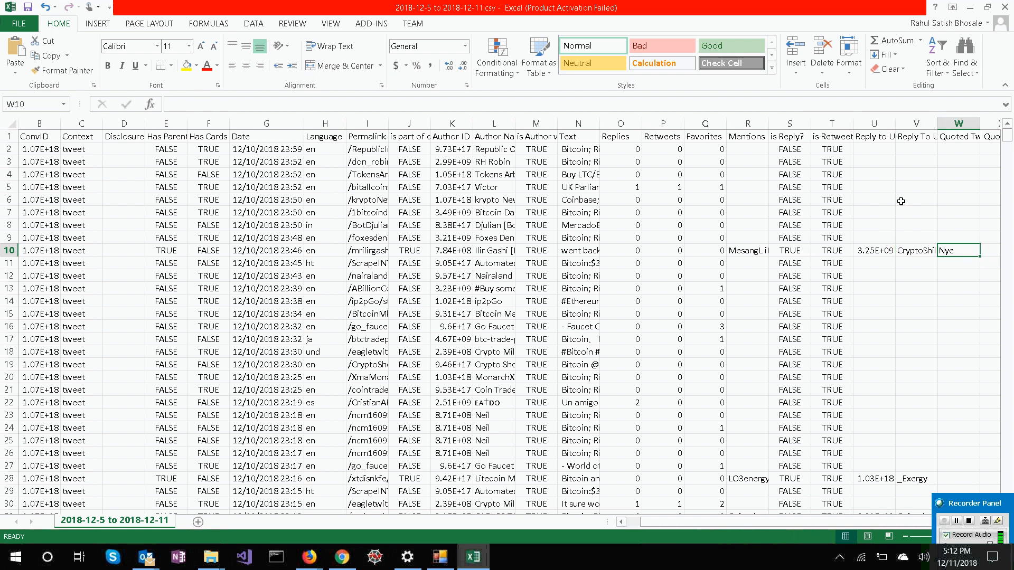
Examine the Quoted Tweet columns in row 10 through to the end of the data.
{"action": "key", "text": "Right"}
{"action": "key", "text": "Right"}
{"action": "key", "text": "Right"}
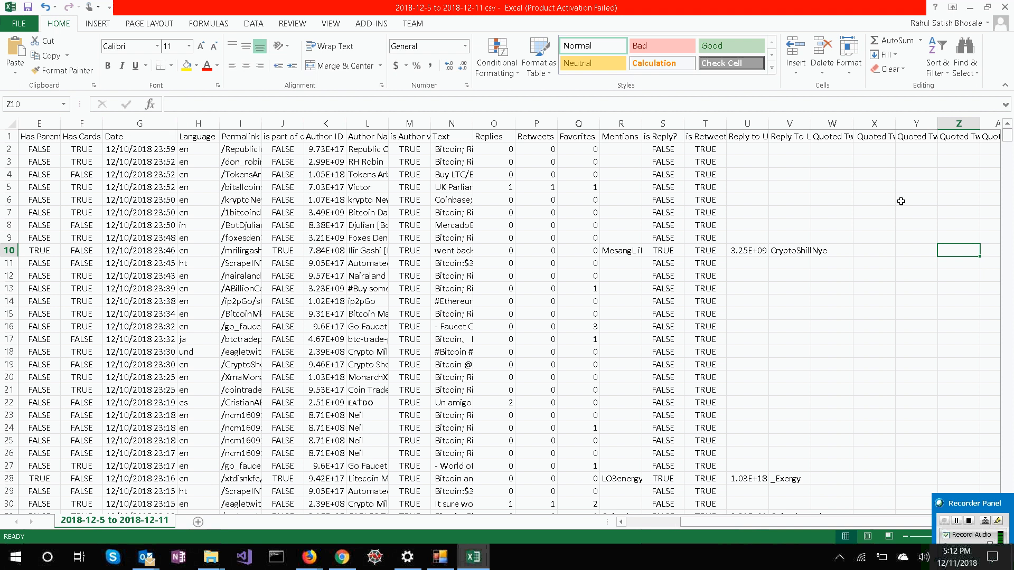
{"action": "key", "text": "Right"}
{"action": "key", "text": "Right"}
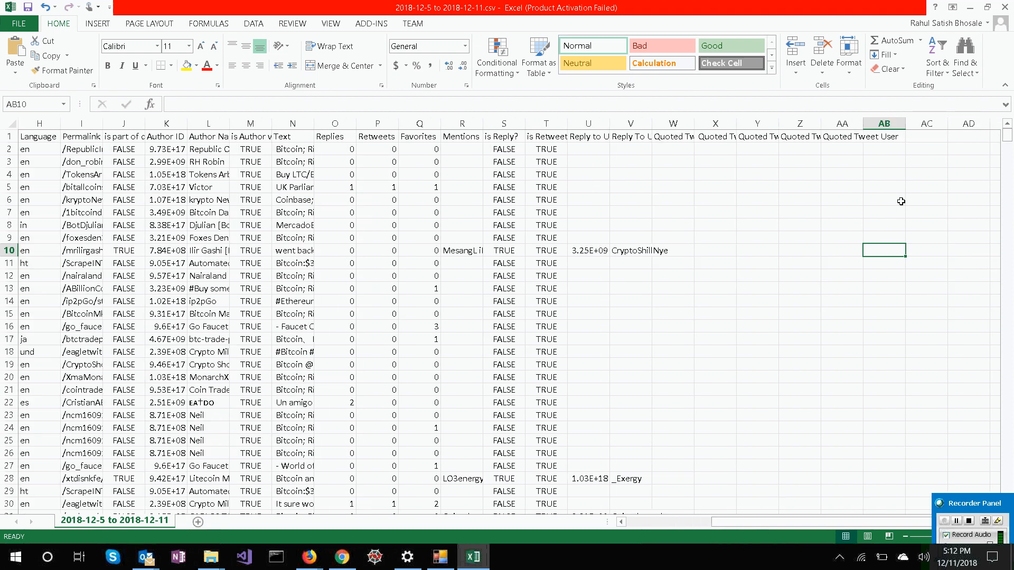
Find a row with quoted tweet data and compare row 40's Quoted Tweet cells with its is Retweet? flag.
{"action": "key", "text": "Left"}
{"action": "key", "text": "Left"}
{"action": "key", "text": "Left"}
{"action": "key", "text": "Left"}
{"action": "key", "text": "Left"}
{"action": "scroll", "coordinate": [900, 201], "scroll_direction": "down", "scroll_amount": 2}
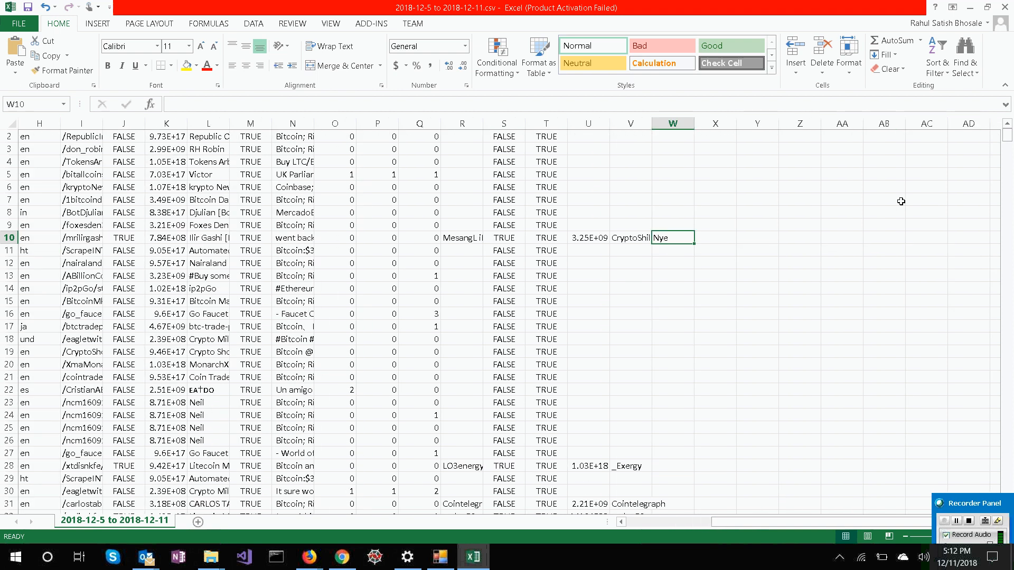
{"action": "scroll", "coordinate": [901, 201], "scroll_direction": "down", "scroll_amount": 4}
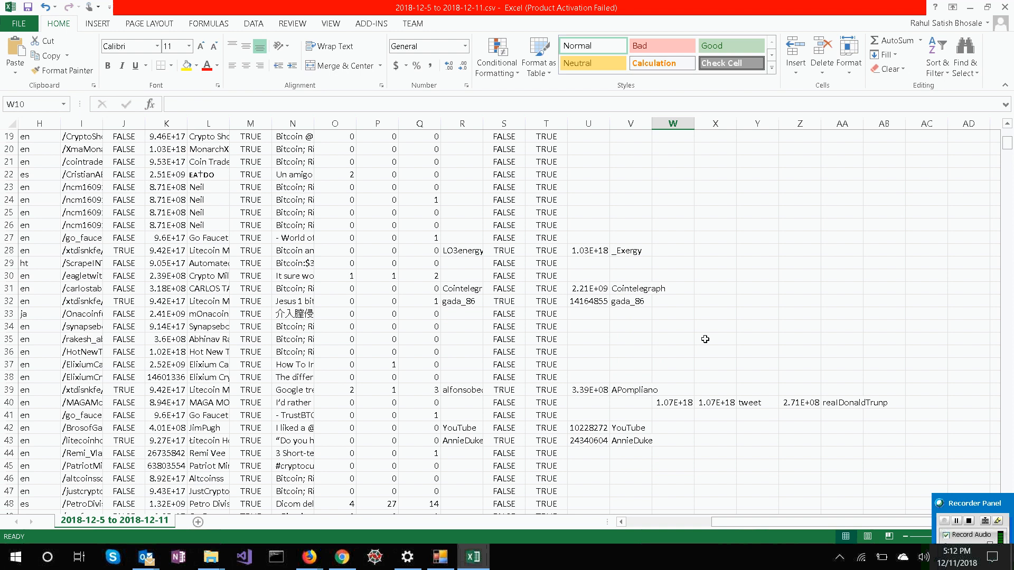
{"action": "left_click", "coordinate": [675, 402]}
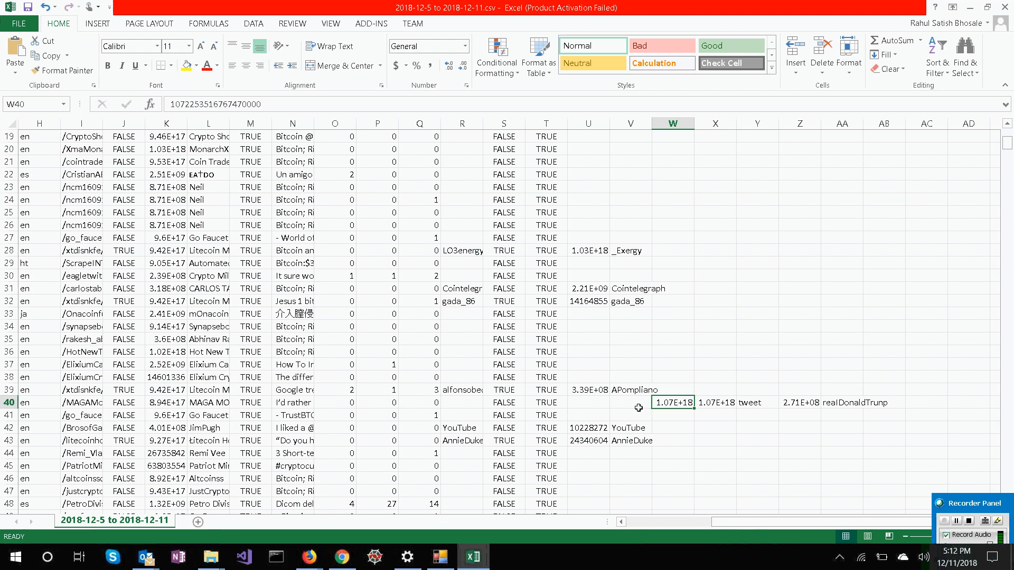
{"action": "key", "text": "Left"}
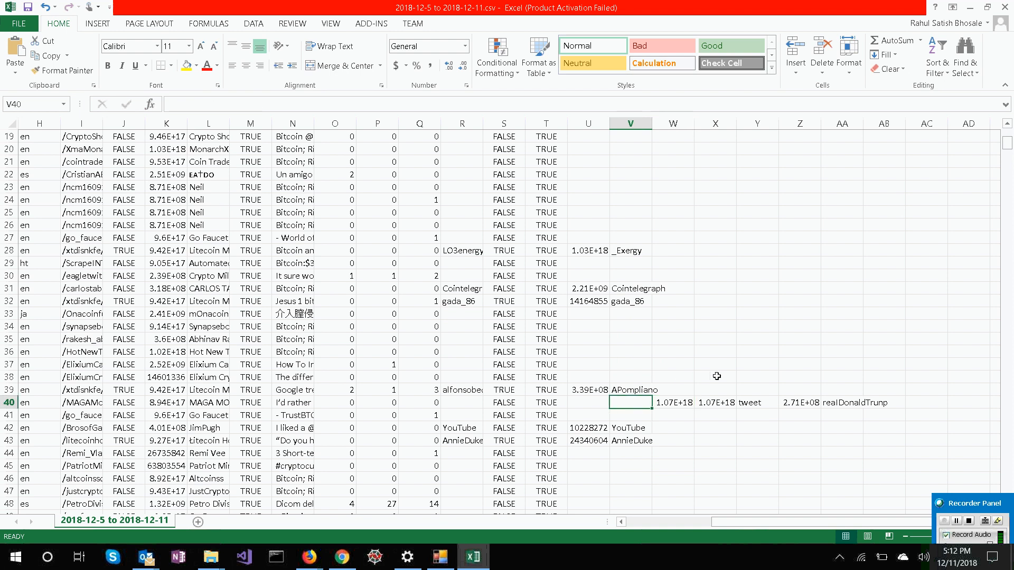
{"action": "key", "text": "Left"}
{"action": "key", "text": "Left"}
Highlight the is Retweet? column with the Quoted Tweet columns, and the is Reply? column with the two reply-to user columns.
{"action": "scroll", "coordinate": [716, 376], "scroll_direction": "up", "scroll_amount": 1}
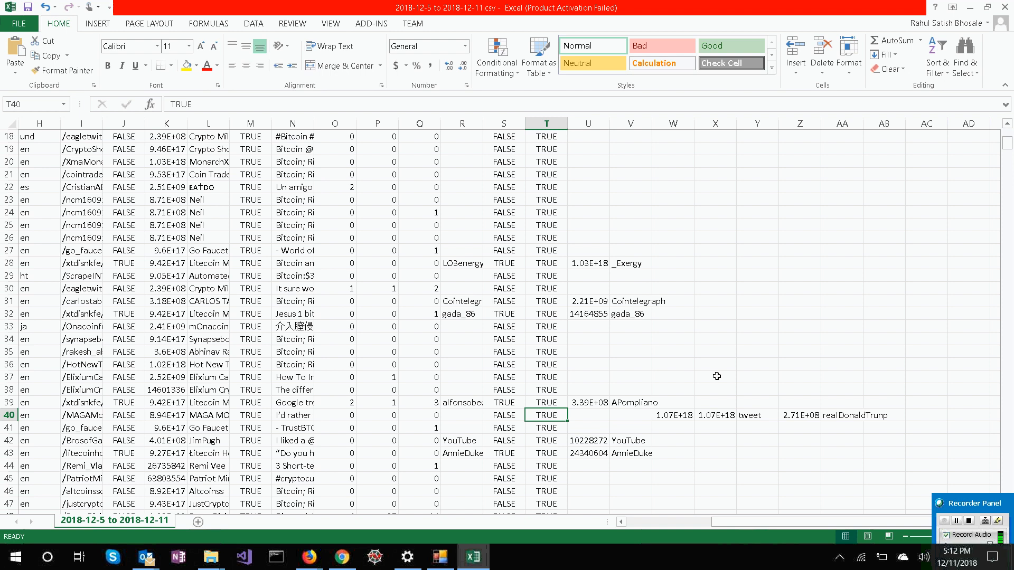
{"action": "scroll", "coordinate": [716, 376], "scroll_direction": "up", "scroll_amount": 5}
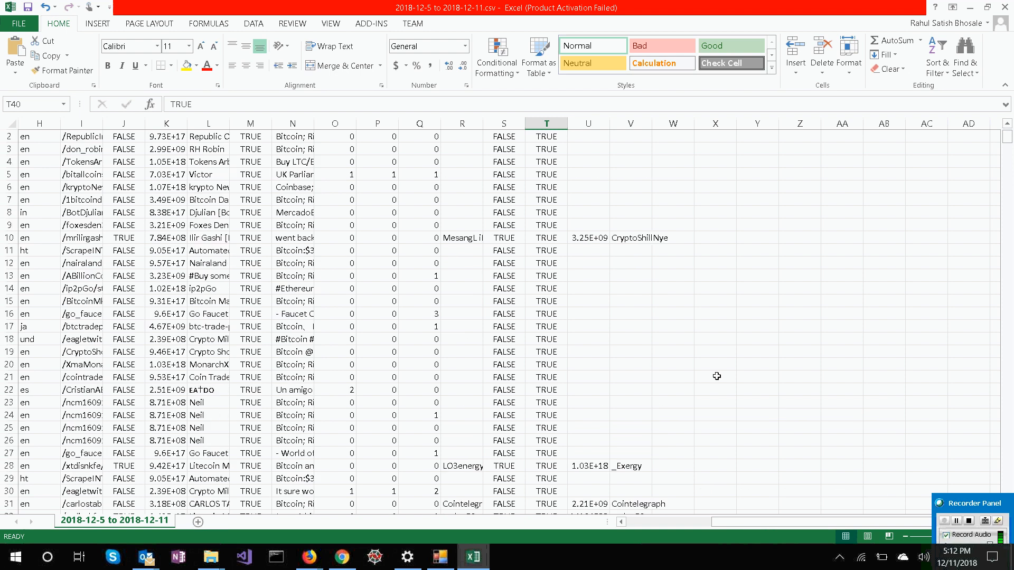
{"action": "scroll", "coordinate": [717, 376], "scroll_direction": "up", "scroll_amount": 1}
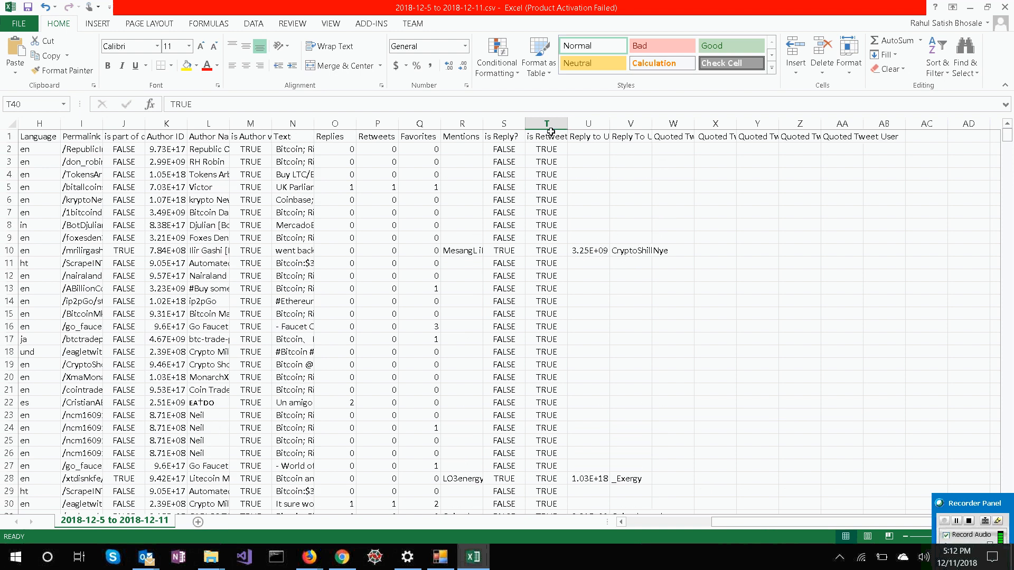
{"action": "left_click", "coordinate": [542, 115]}
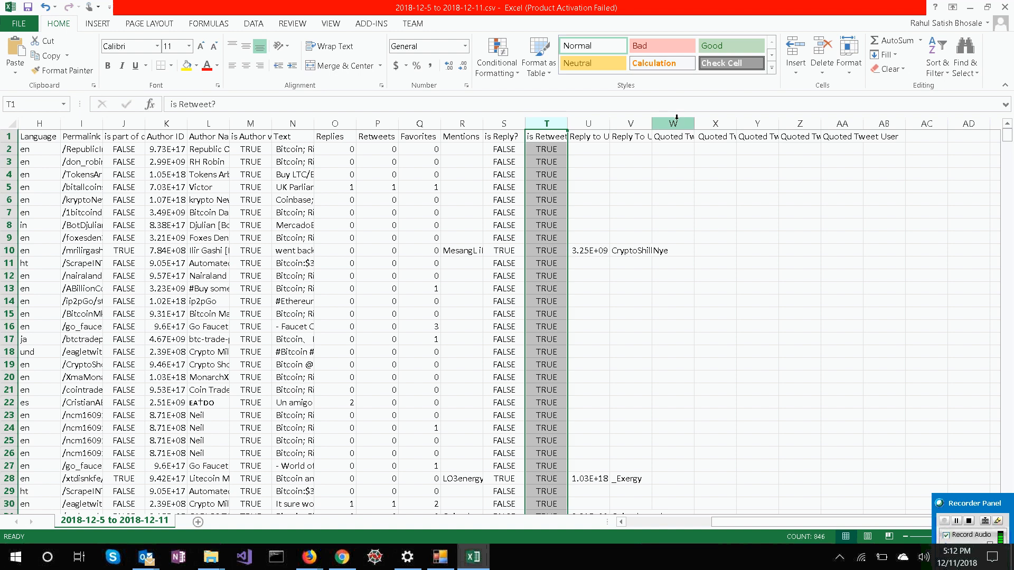
{"action": "mouse_move", "coordinate": [676, 118]}
{"action": "left_mouse_down"}
{"action": "mouse_move", "coordinate": [893, 110]}
{"action": "mouse_move", "coordinate": [855, 108]}
{"action": "left_mouse_up"}
{"action": "left_click", "coordinate": [498, 123]}
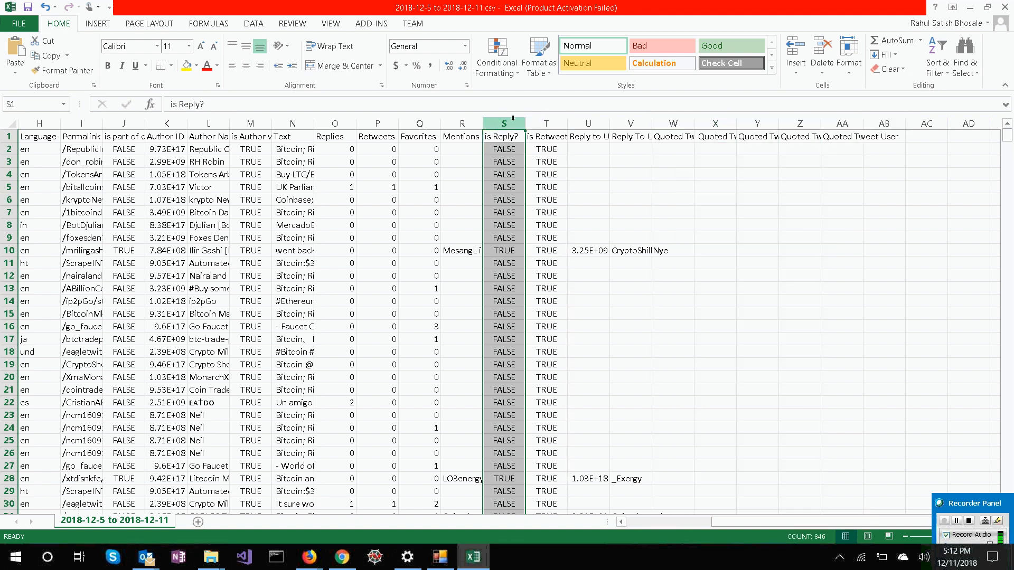
{"action": "left_click_drag", "start_coordinate": [591, 123], "coordinate": [635, 122]}
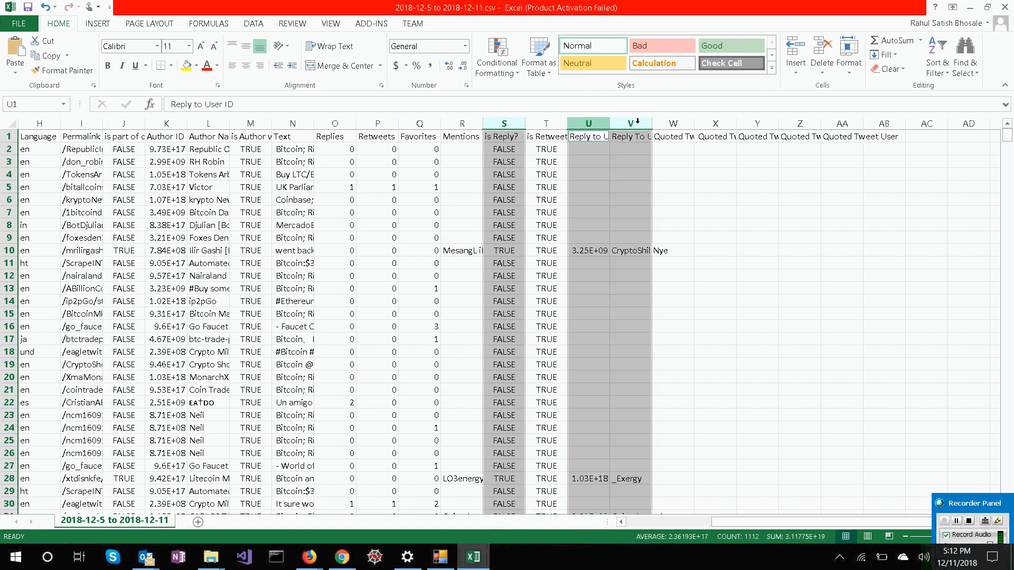
Close the 2018-12-5 to 2018-12-11.csv workbook without saving the changes.
{"action": "left_click", "coordinate": [633, 210]}
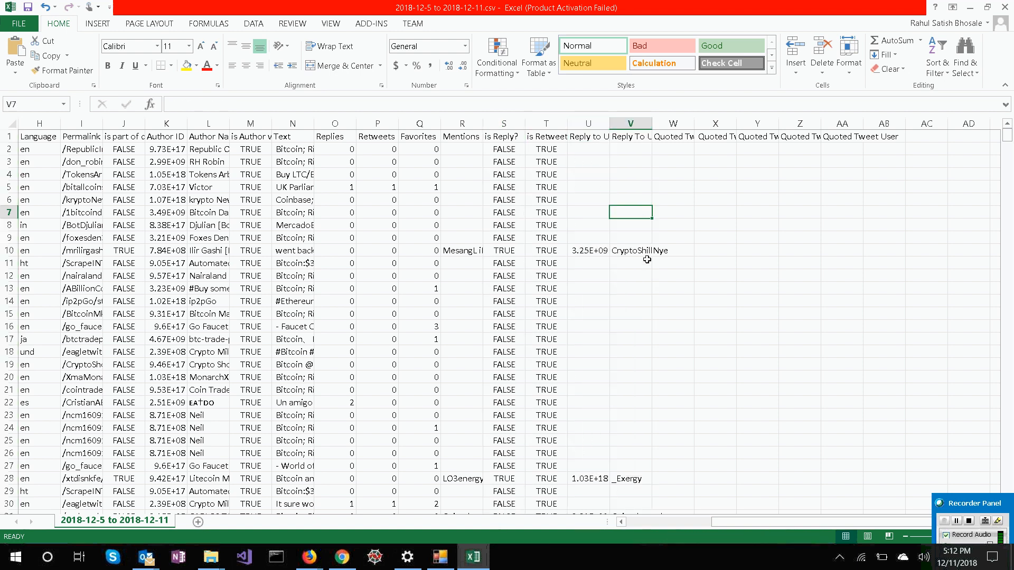
{"action": "double_click", "coordinate": [631, 8]}
{"action": "left_click", "coordinate": [590, 87]}
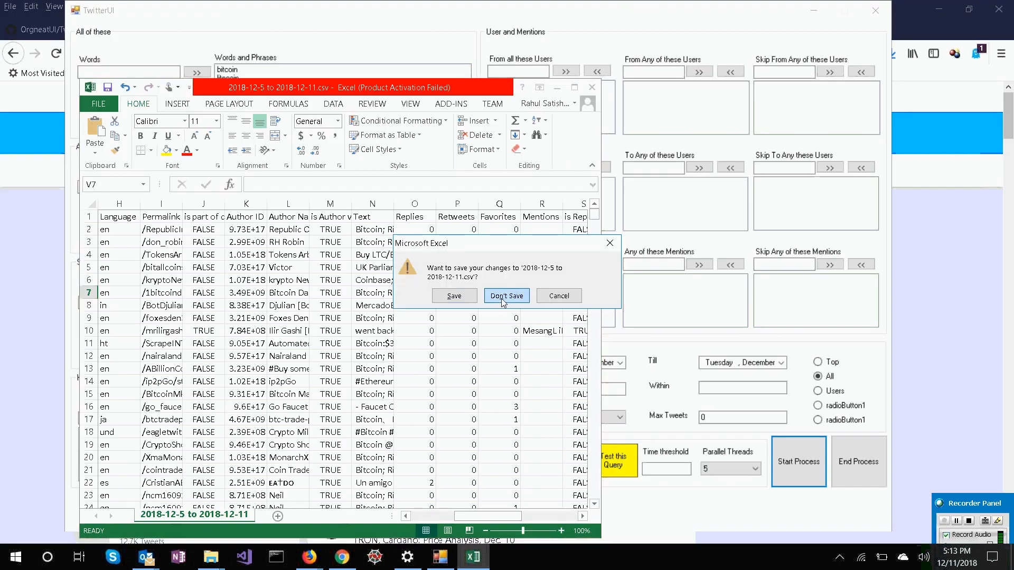
{"action": "left_click", "coordinate": [506, 295]}
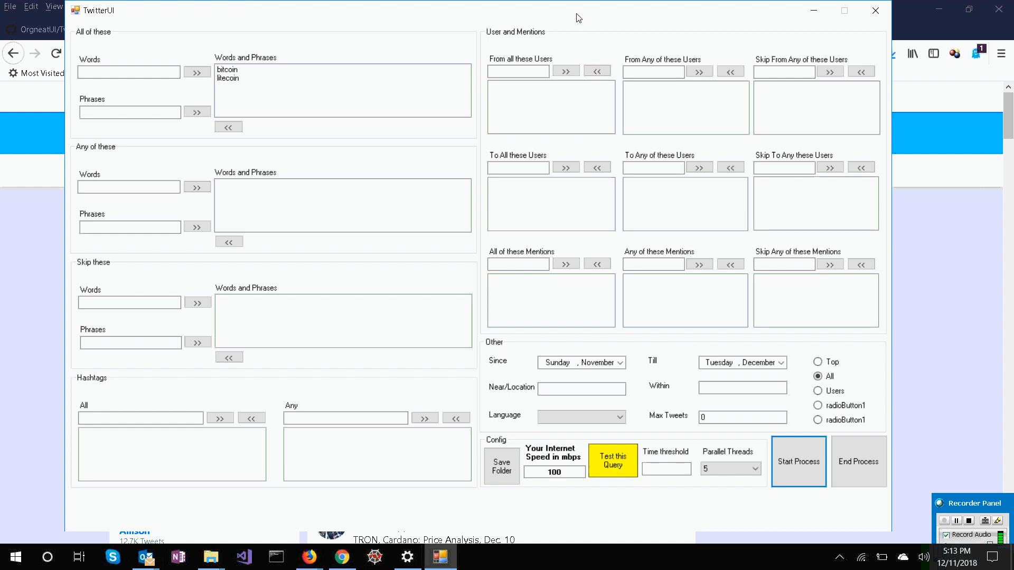
{"action": "left_click_drag", "start_coordinate": [579, 17], "coordinate": [581, 24]}
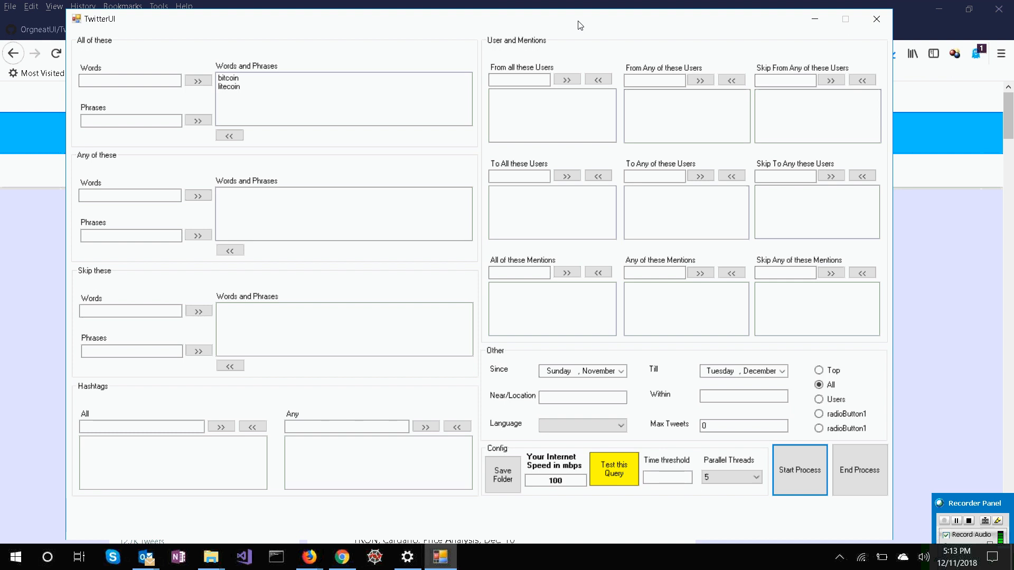
{"action": "left_click_drag", "start_coordinate": [579, 24], "coordinate": [587, 26]}
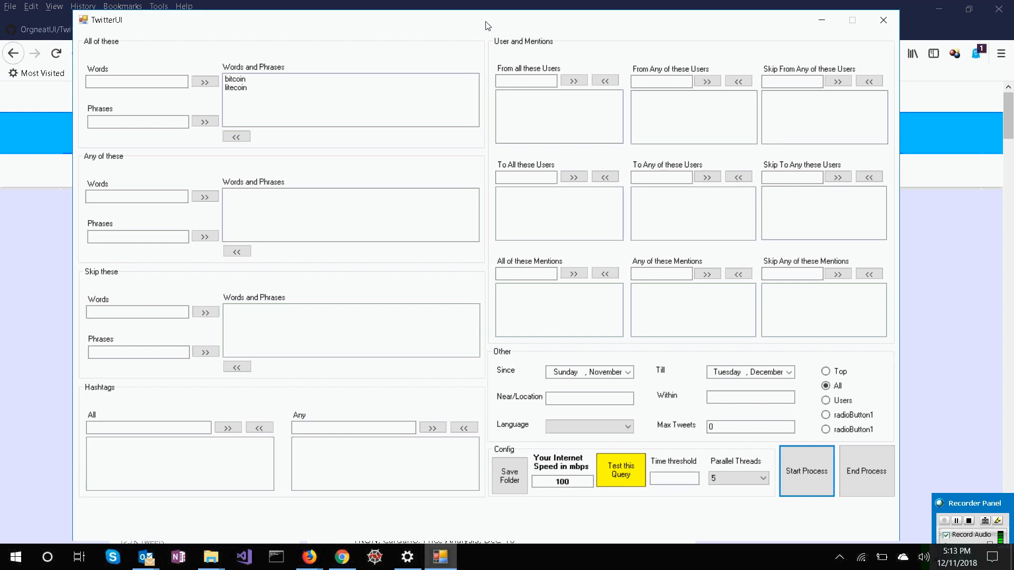
{"action": "left_click_drag", "start_coordinate": [485, 24], "coordinate": [488, 23]}
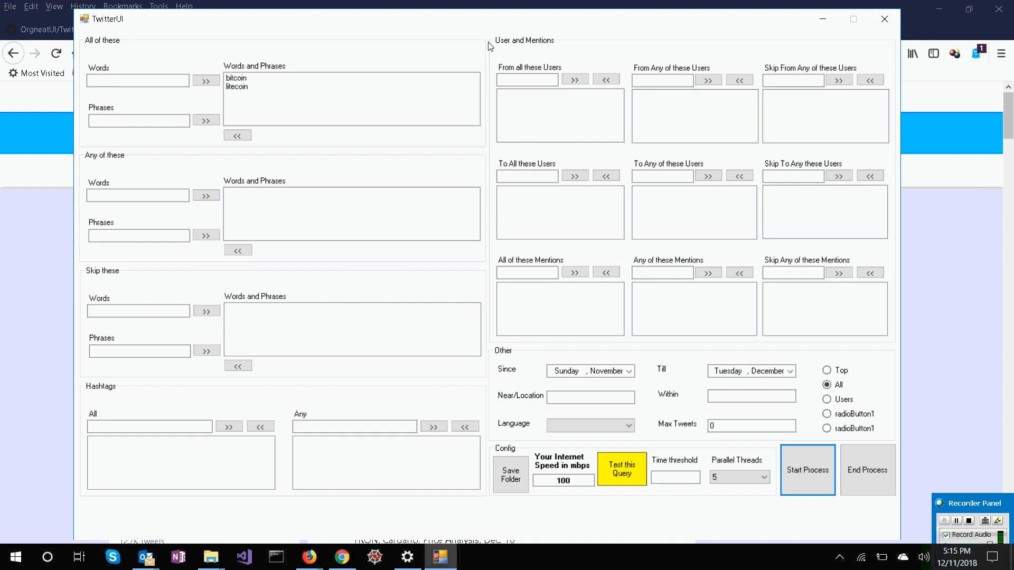
{"action": "left_click_drag", "start_coordinate": [487, 28], "coordinate": [487, 24]}
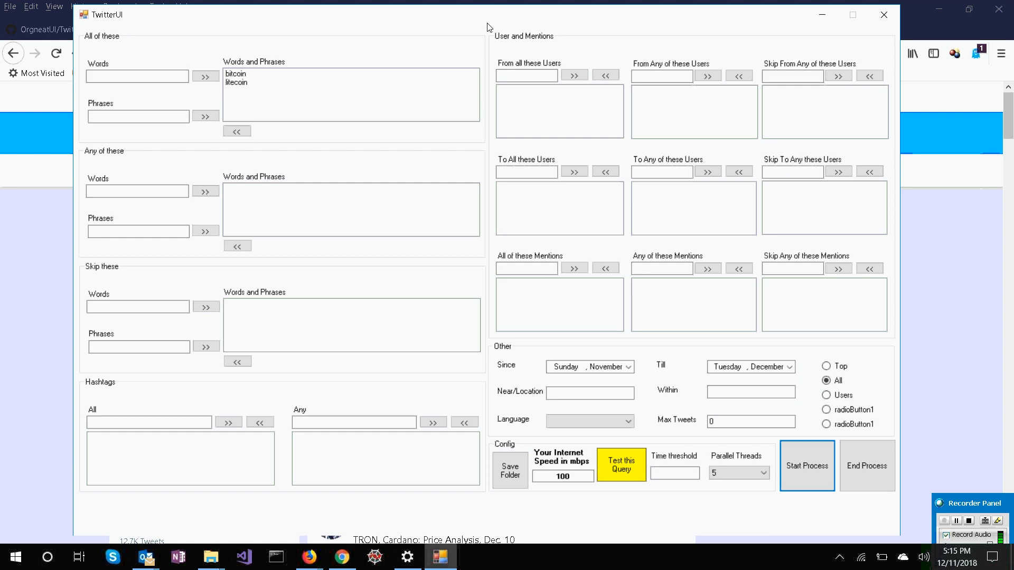
{"action": "left_click_drag", "start_coordinate": [487, 24], "coordinate": [491, 28]}
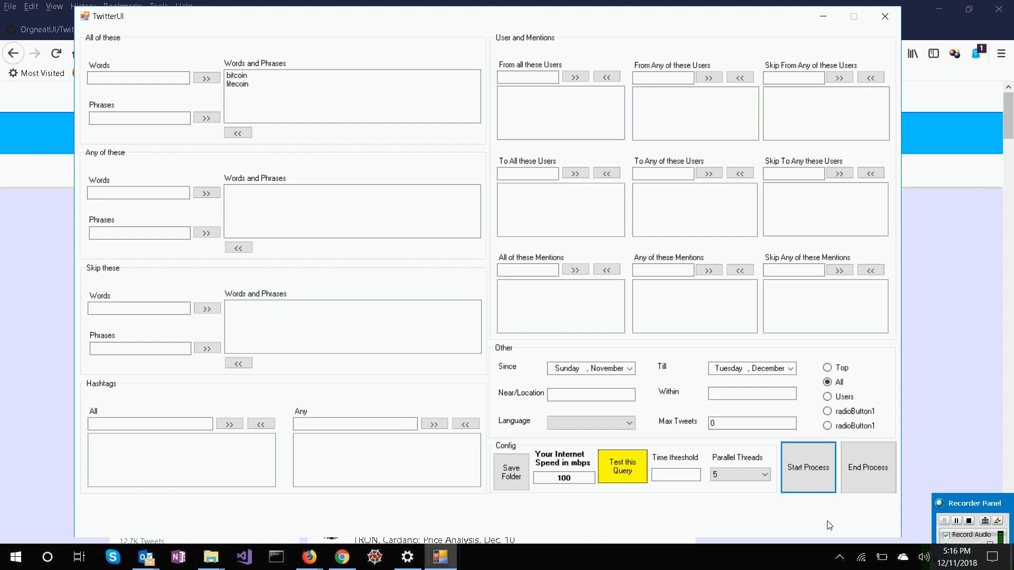
Switch to Firefox and view the OrgneatUI repository's Issues page on GitHub, returning to the TwitterUI window at the end.
{"action": "left_click", "coordinate": [957, 372]}
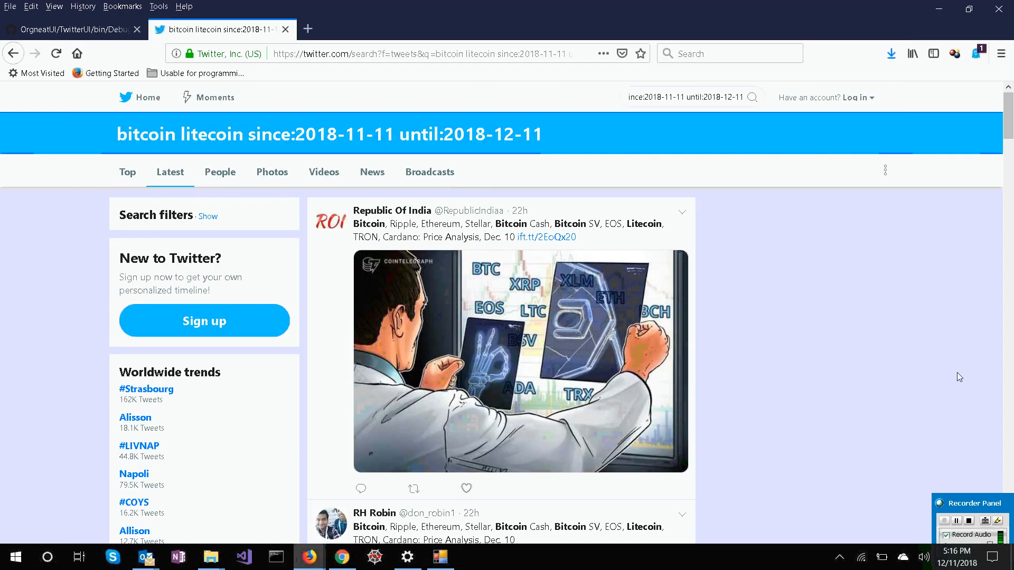
{"action": "left_click", "coordinate": [19, 35]}
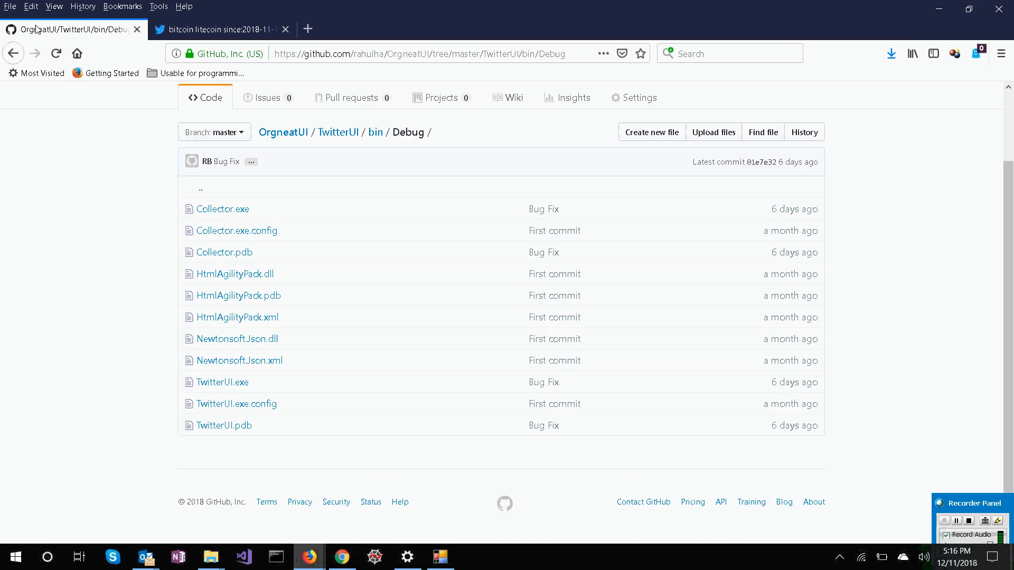
{"action": "left_click", "coordinate": [267, 102]}
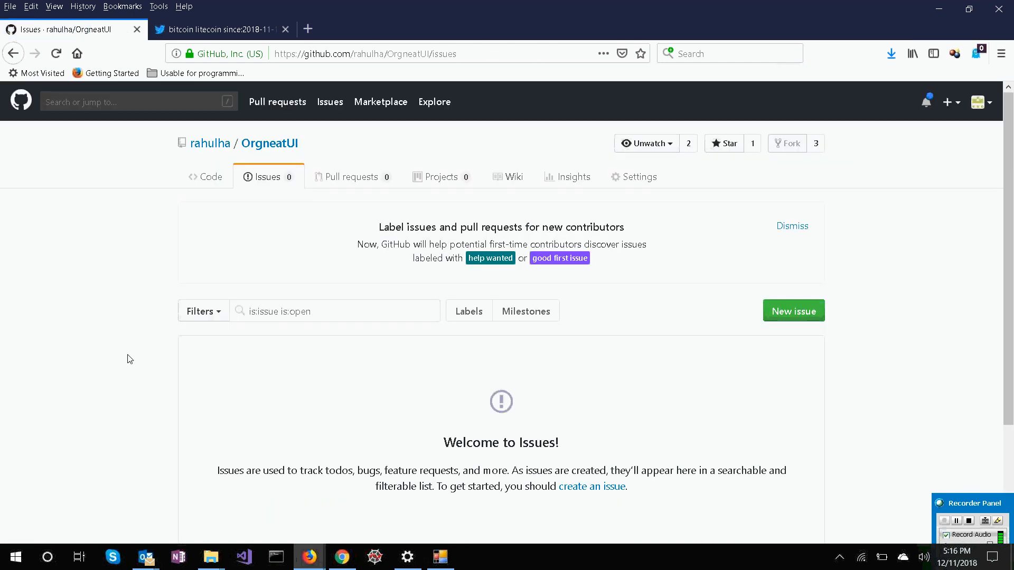
{"action": "scroll", "coordinate": [130, 353], "scroll_direction": "down", "scroll_amount": 3}
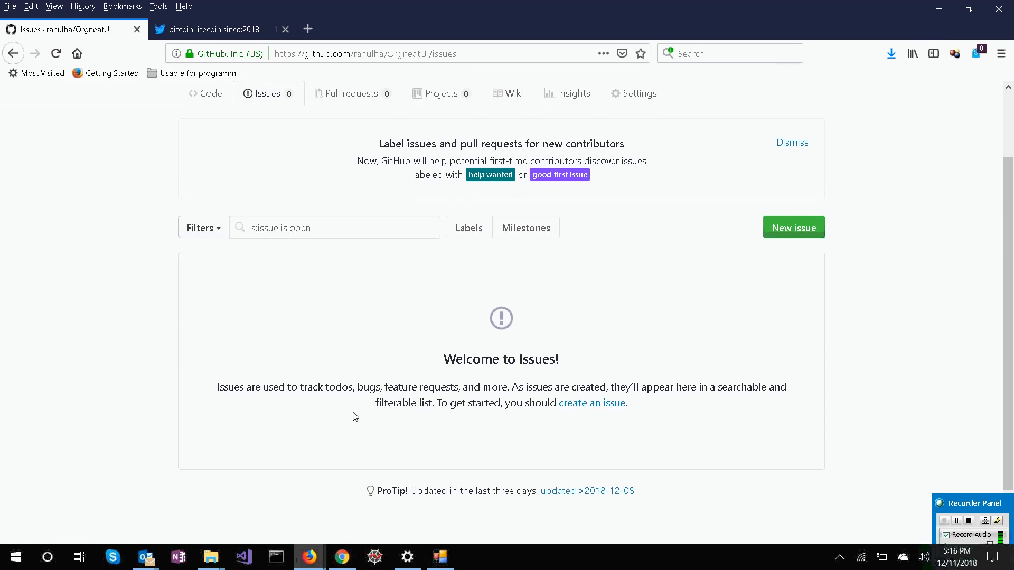
{"action": "mouse_move", "coordinate": [457, 558]}
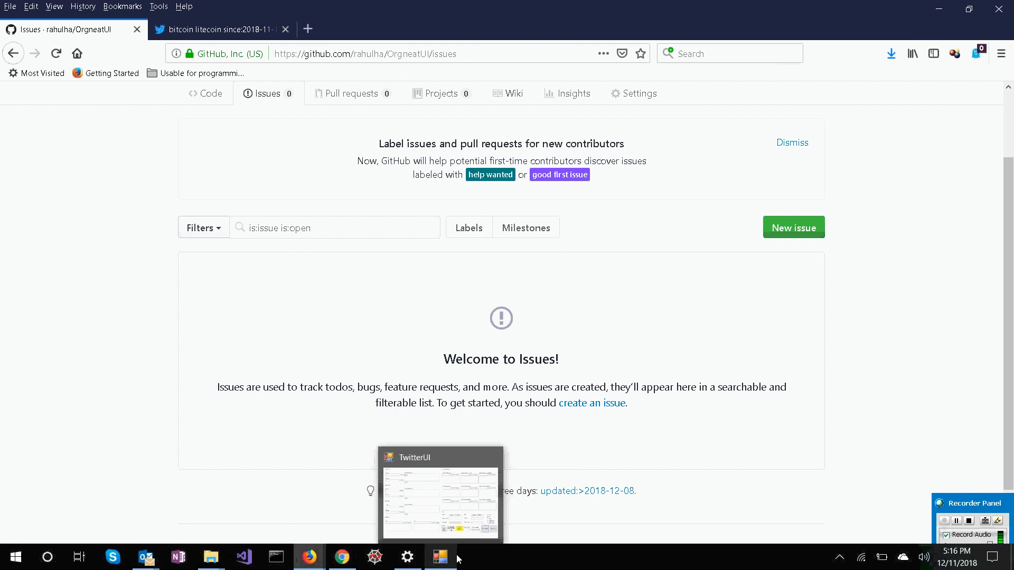
{"action": "left_click", "coordinate": [457, 515]}
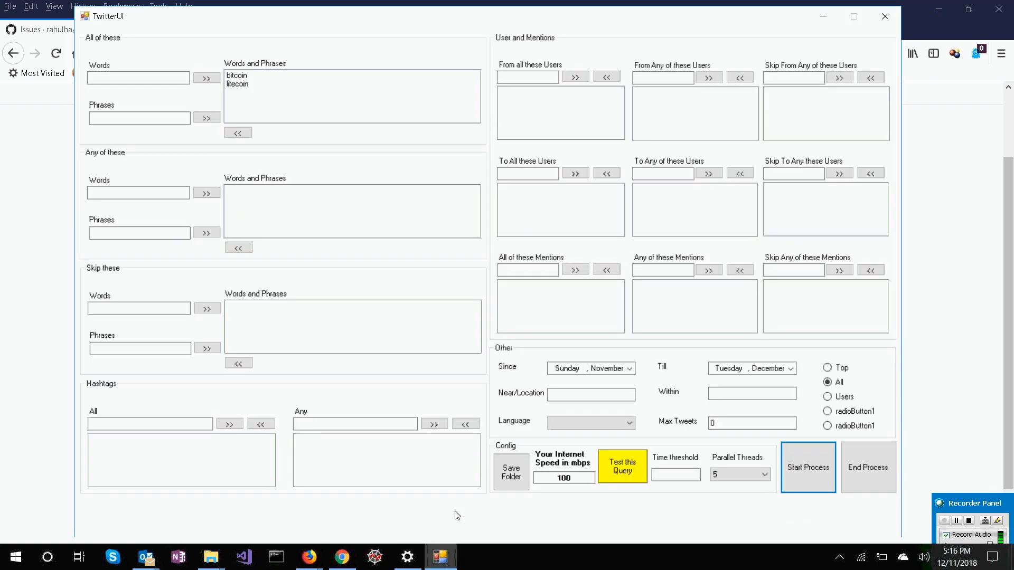